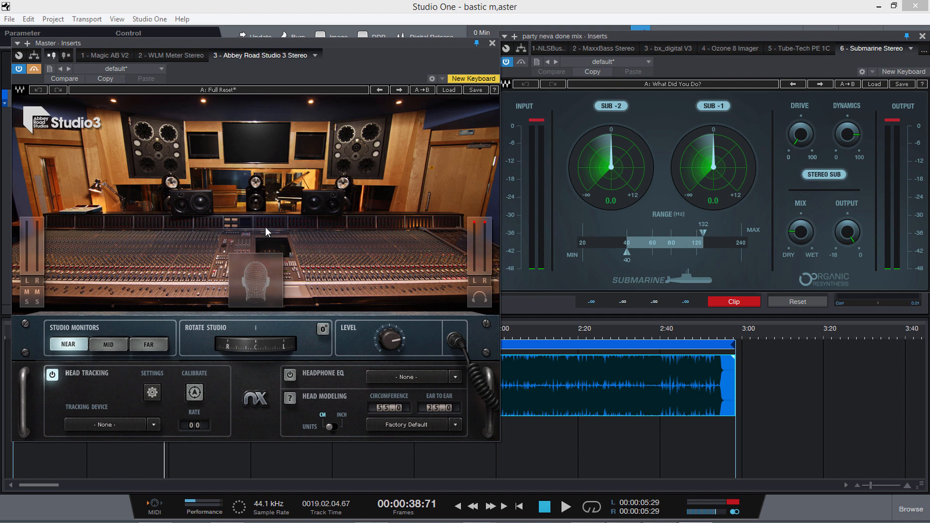
Close the Submarine Stereo plugin window and reposition the Abbey Road Studio 3 window over the middle of the project
drag(261, 43, 271, 42)
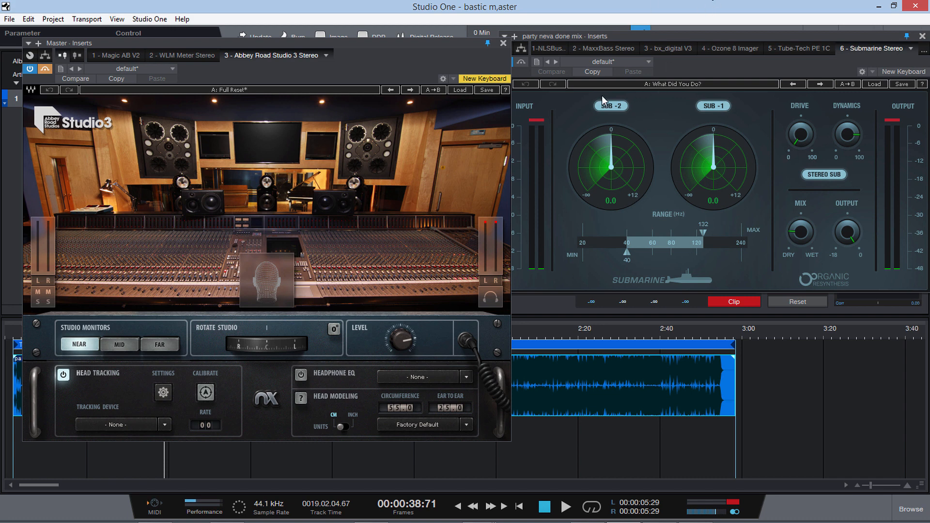
click(543, 123)
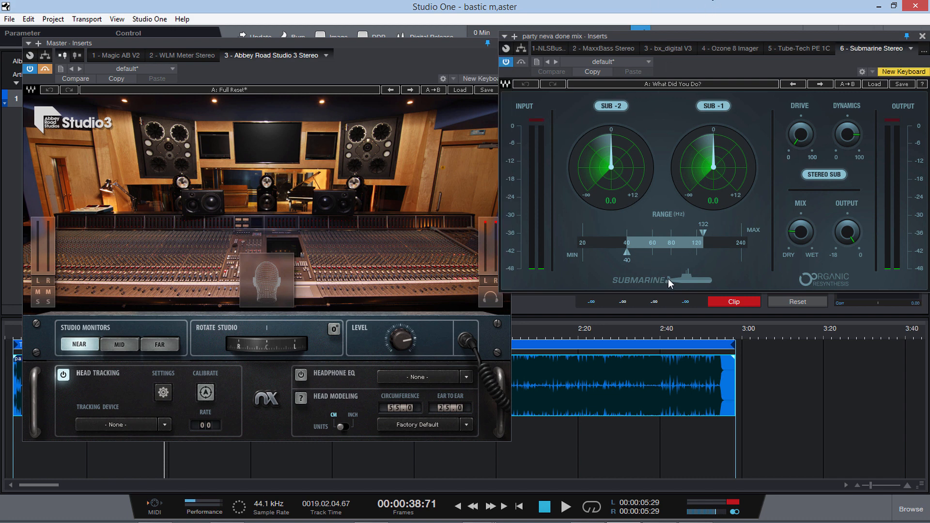
drag(679, 33, 609, 48)
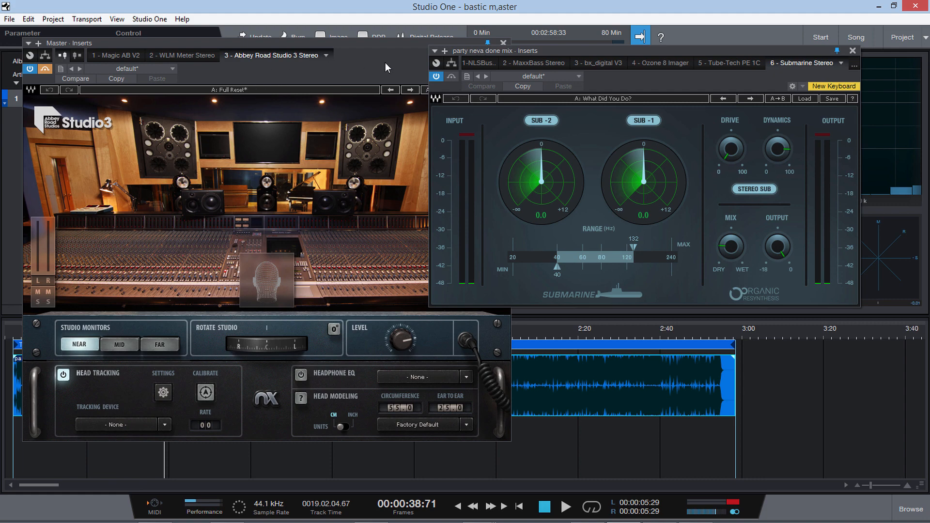
click(852, 50)
drag(372, 39, 556, 48)
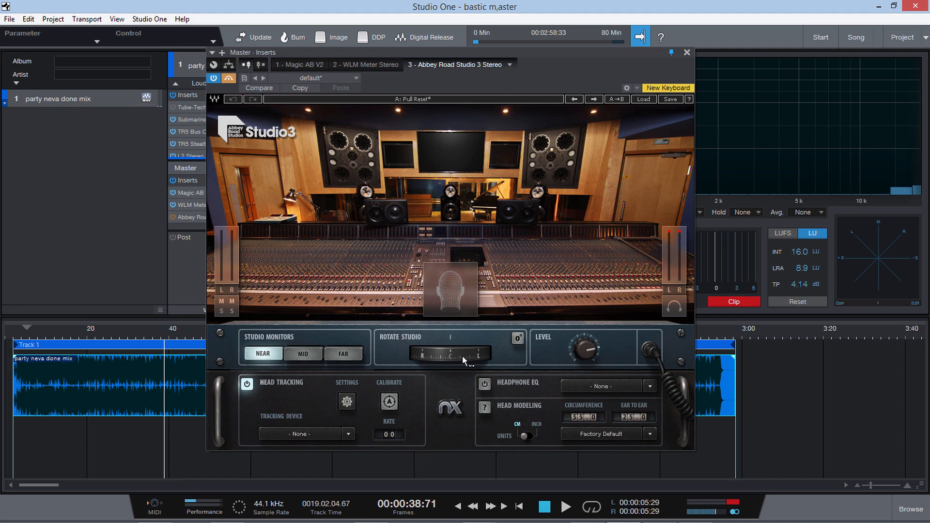
Try the Abbey Road Studio 3 room rotation and the Mid and Far monitors, returning to Near monitors and zero rotation
mouse_move(462, 355)
mouse_down()
mouse_move(401, 356)
mouse_move(598, 355)
mouse_move(461, 355)
mouse_move(469, 355)
mouse_up()
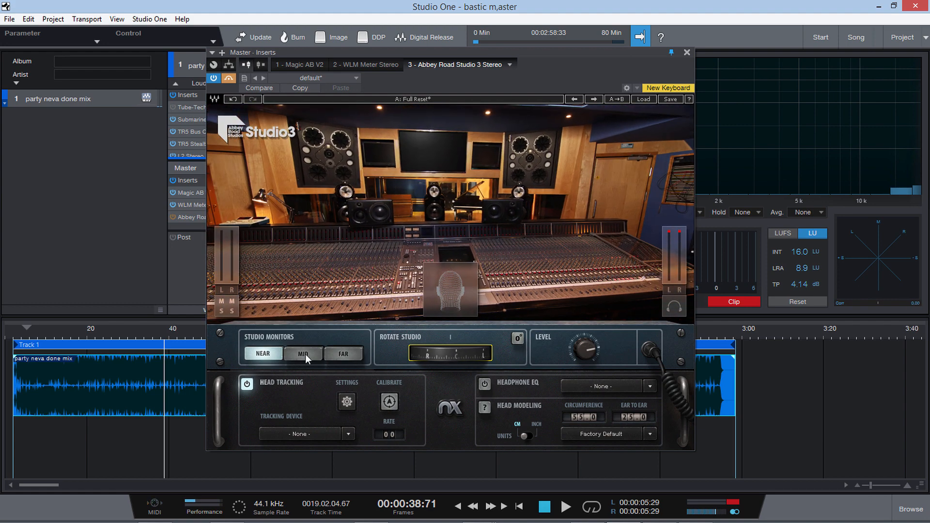
click(263, 354)
click(301, 354)
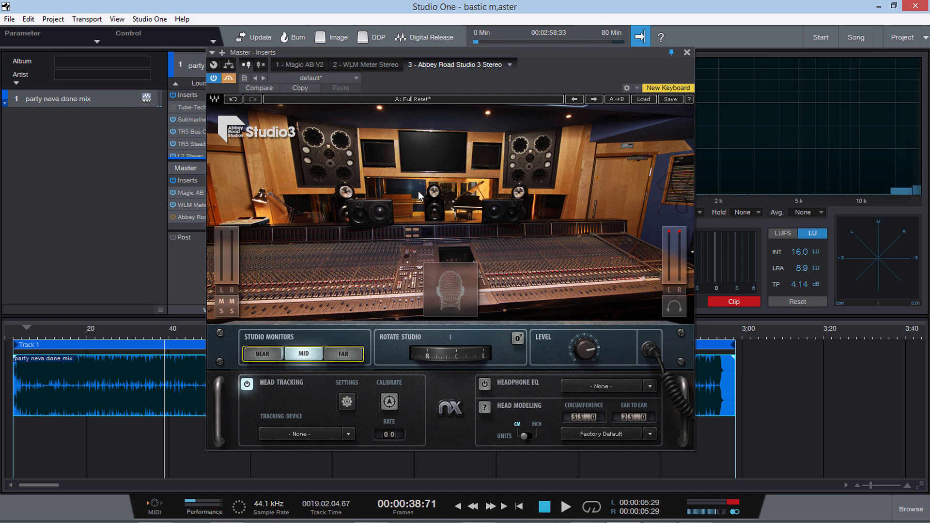
click(347, 357)
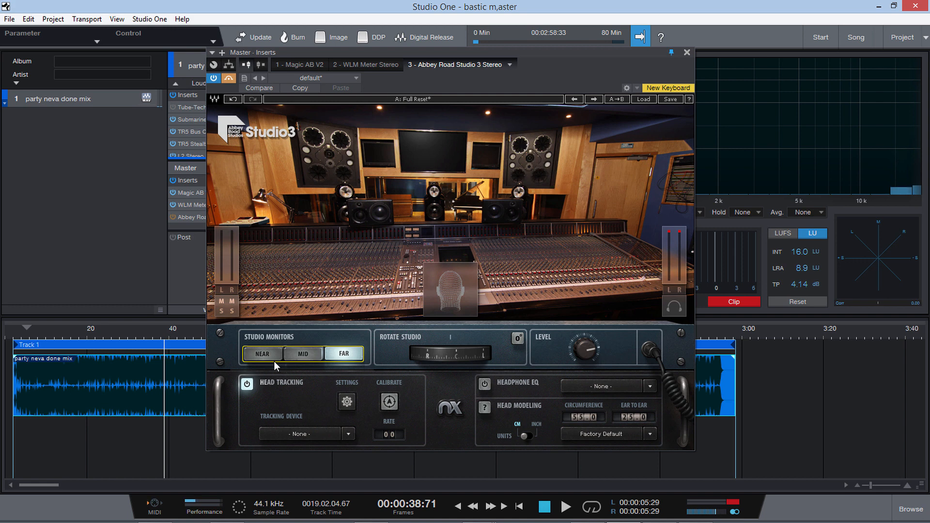
click(260, 354)
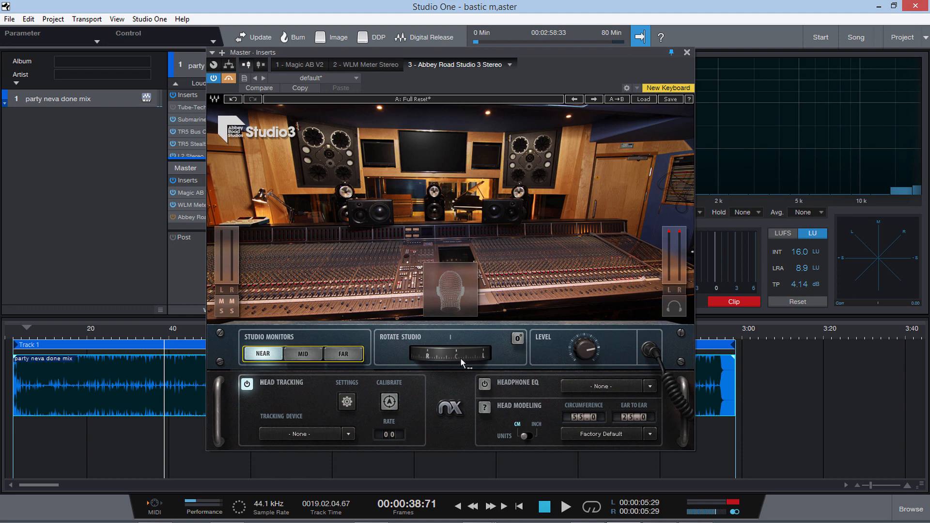
mouse_move(444, 352)
mouse_down()
mouse_move(467, 352)
mouse_move(432, 352)
mouse_move(485, 352)
mouse_move(455, 352)
mouse_up()
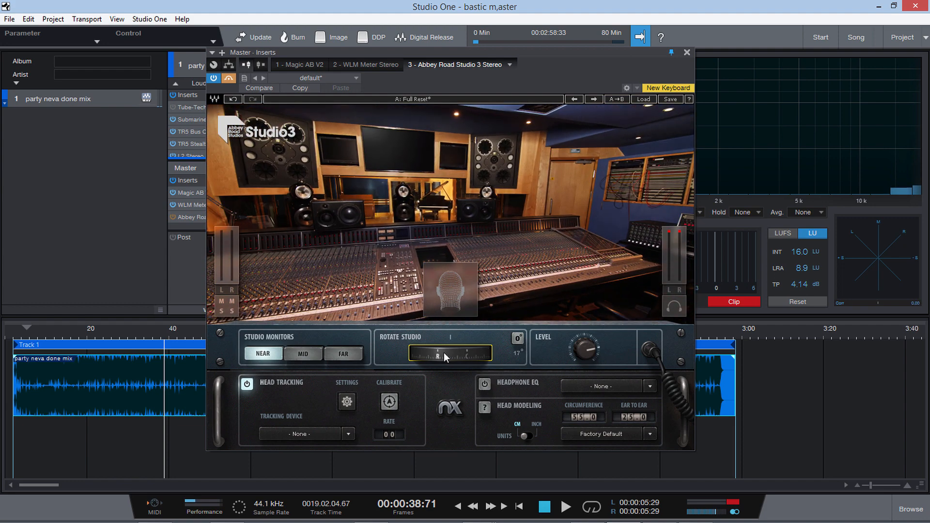
click(516, 339)
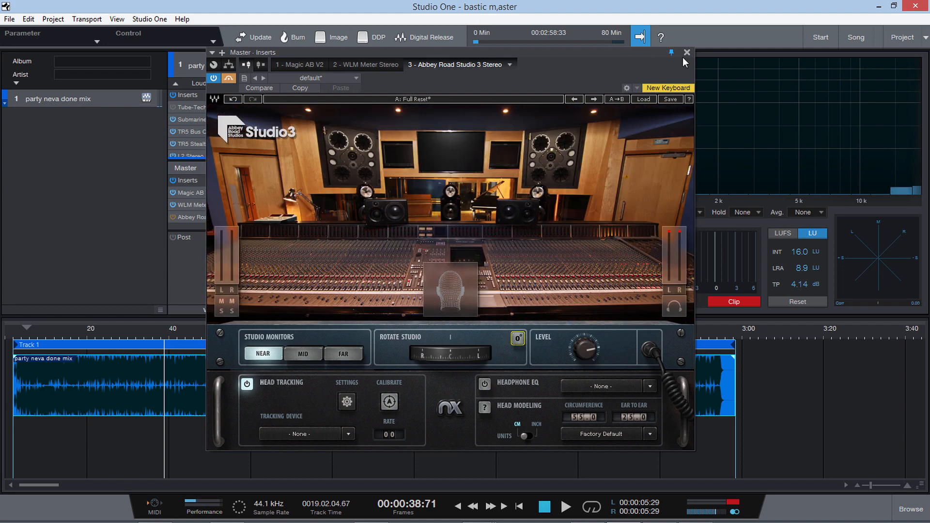
Extend the track's insert list and open Magic AB V2 from the Master inserts in place of Abbey Road Studio 3
drag(675, 52, 733, 62)
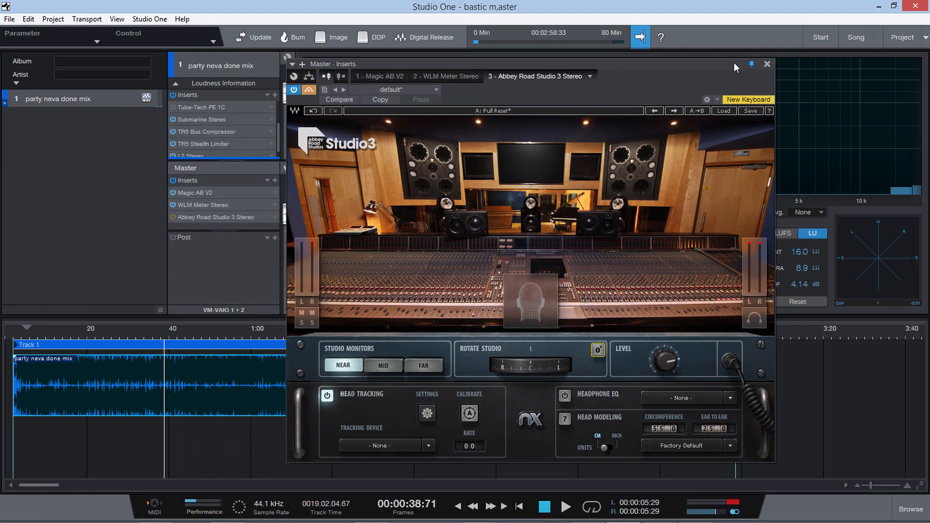
click(767, 63)
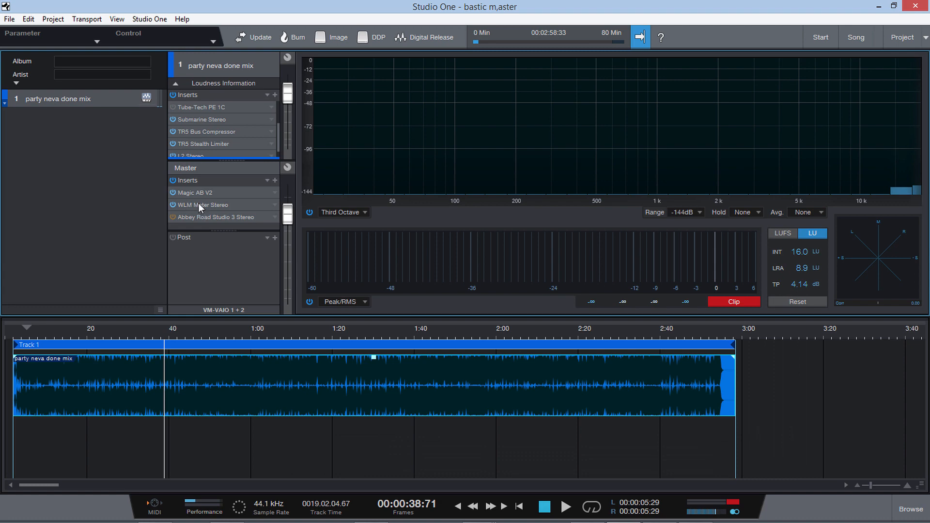
drag(276, 156, 271, 207)
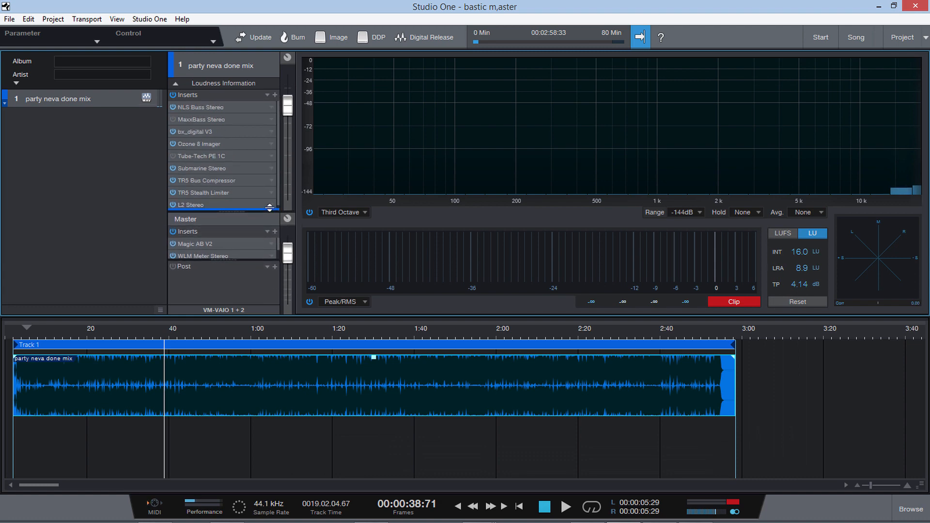
click(196, 240)
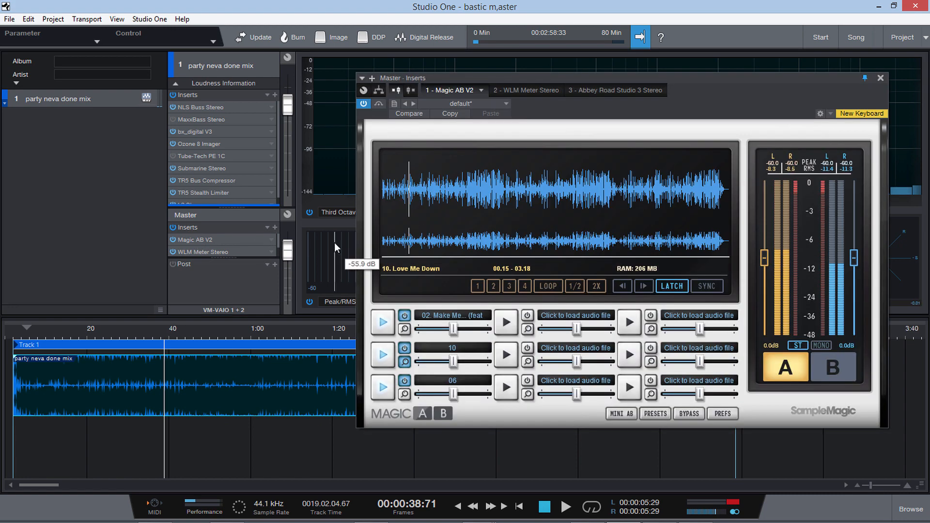
Inspect the track's NLS Buss, bx_digital V3 and Ozone 8 Imager plugins one after another, closing each window
click(207, 105)
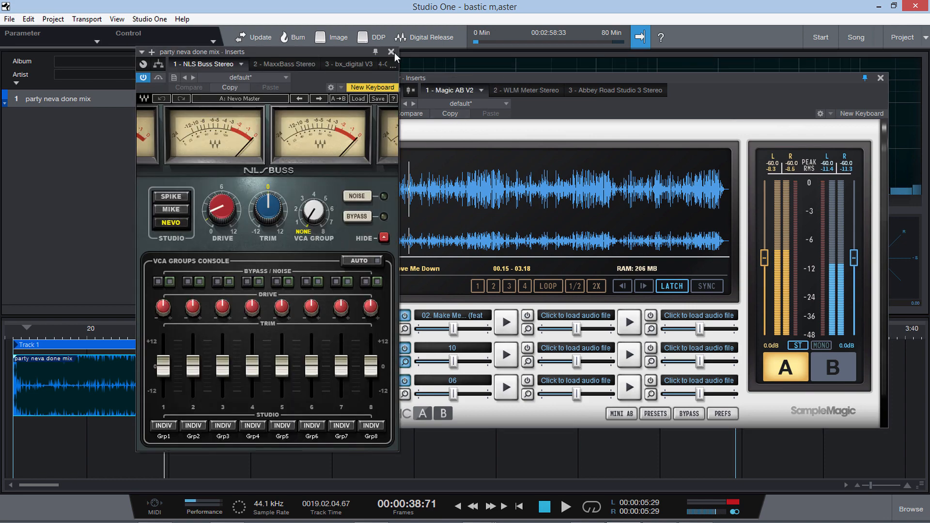
click(394, 54)
click(187, 135)
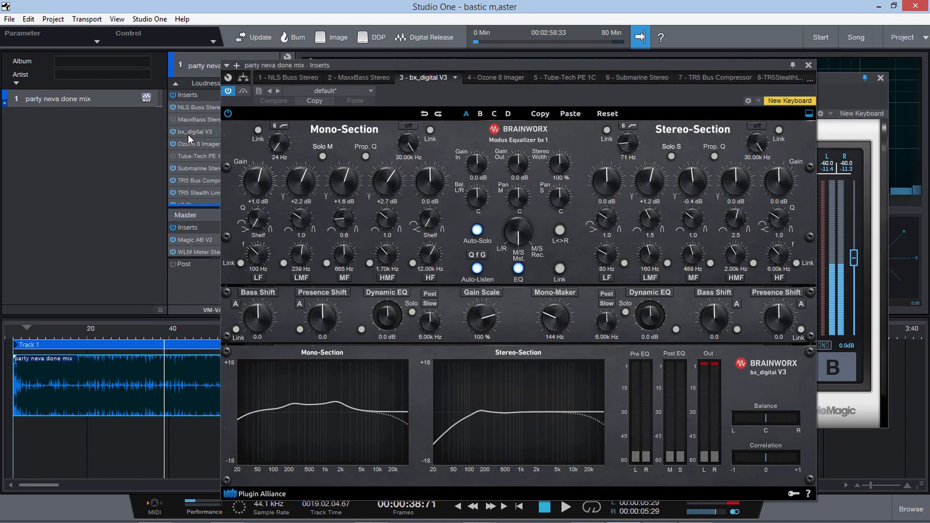
click(808, 65)
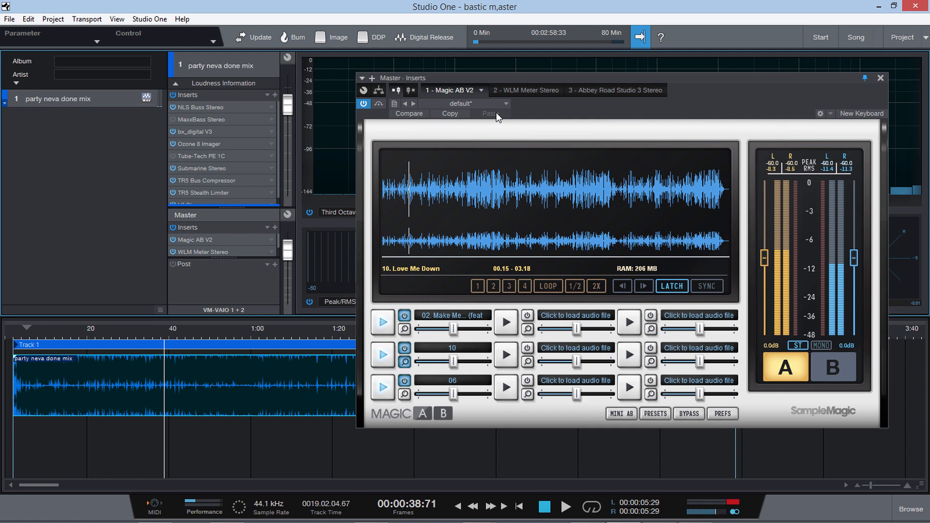
click(201, 146)
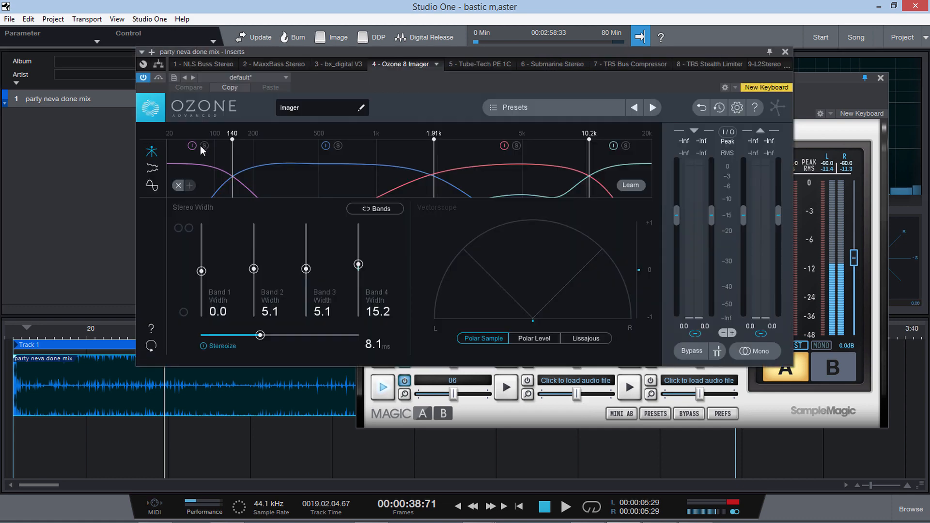
click(785, 52)
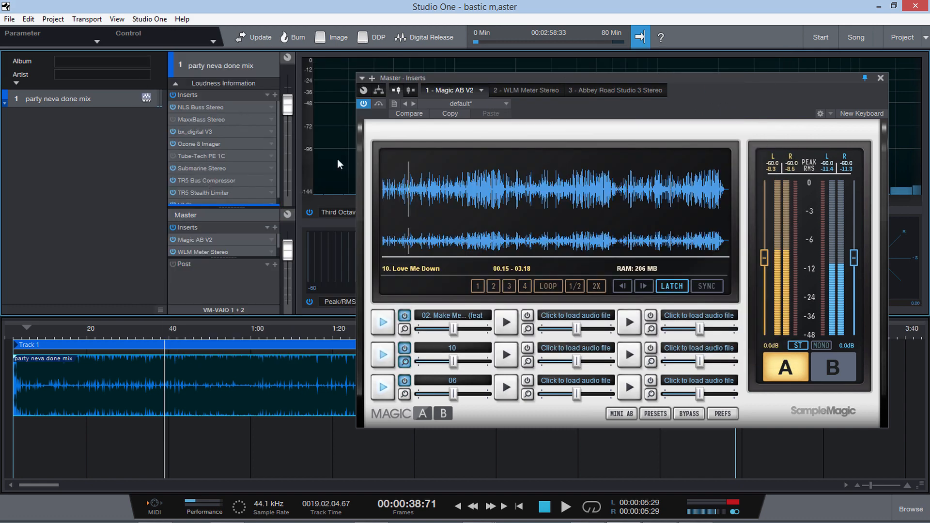
Inspect the track's TR5 Bus Compressor settings and TR5 Stealth Limiter, then close the plugin window
drag(501, 76, 476, 61)
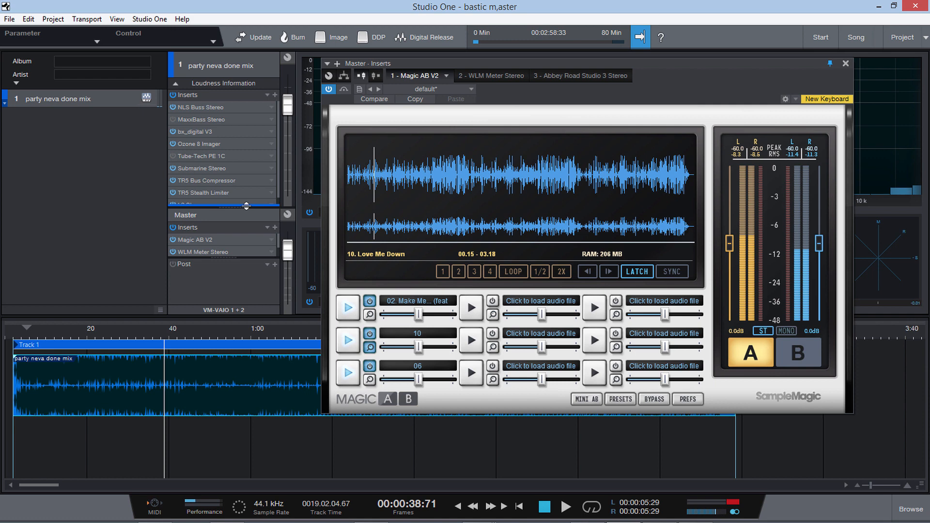
click(214, 180)
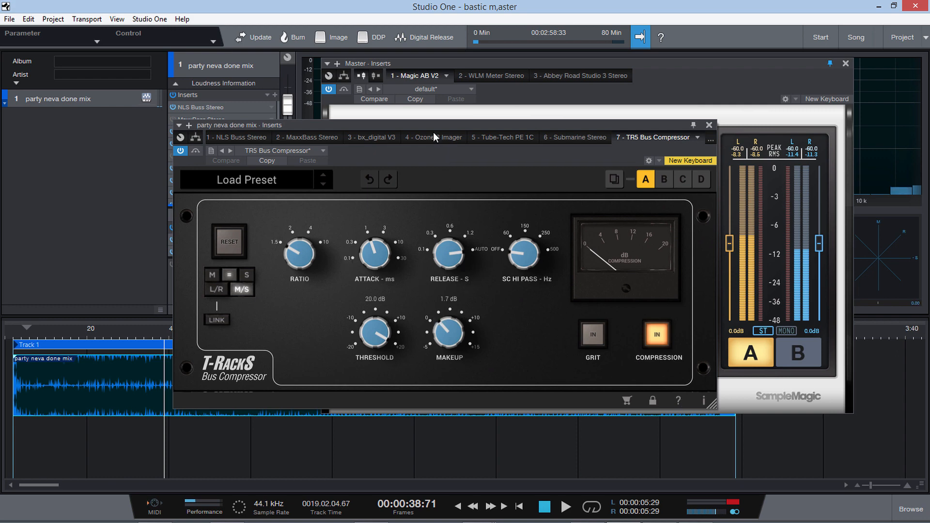
drag(426, 123, 435, 101)
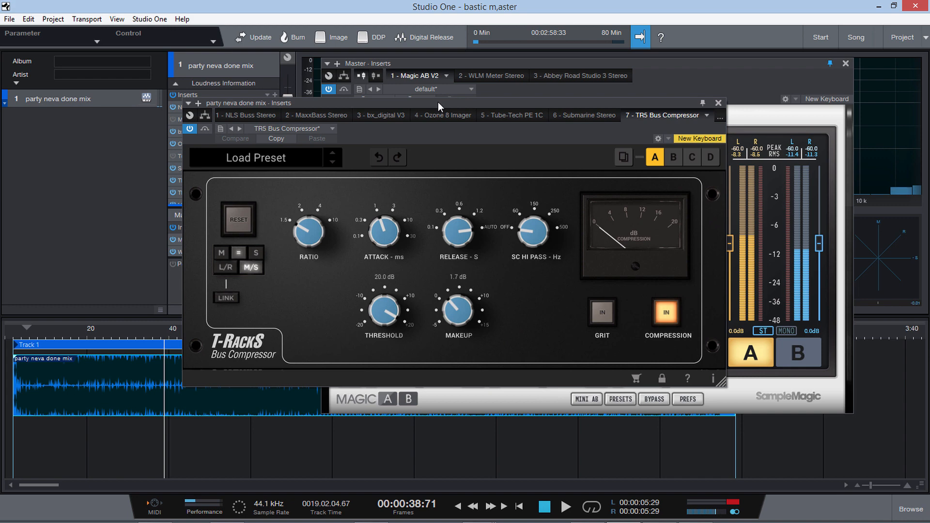
drag(438, 102, 498, 83)
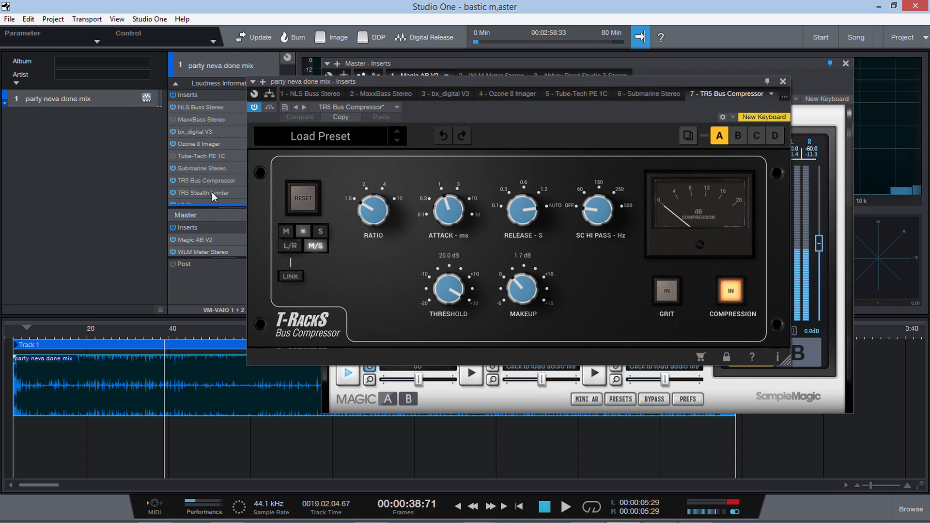
double_click(211, 193)
click(782, 80)
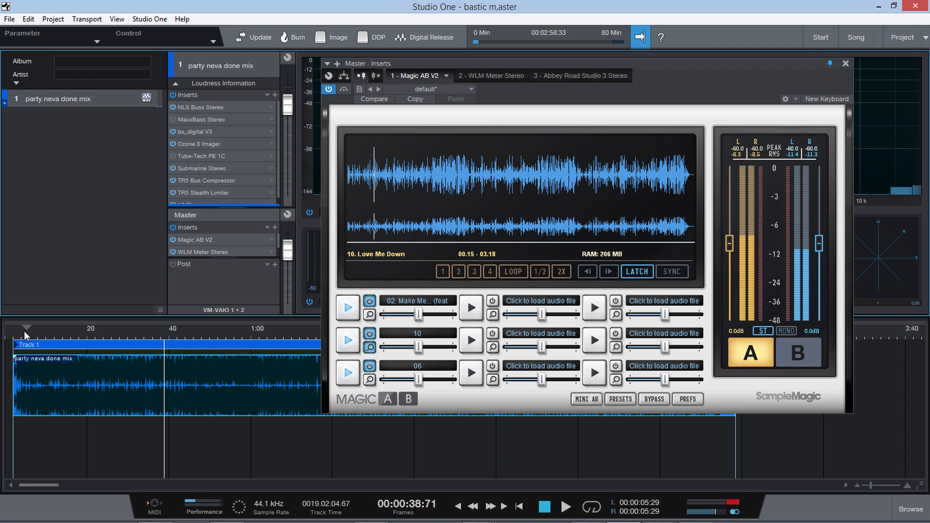
Bypass the L2 Stereo, TR5 Stealth Limiter and TR5 Bus Compressor inserts on the track
drag(182, 206, 204, 242)
click(173, 205)
click(173, 192)
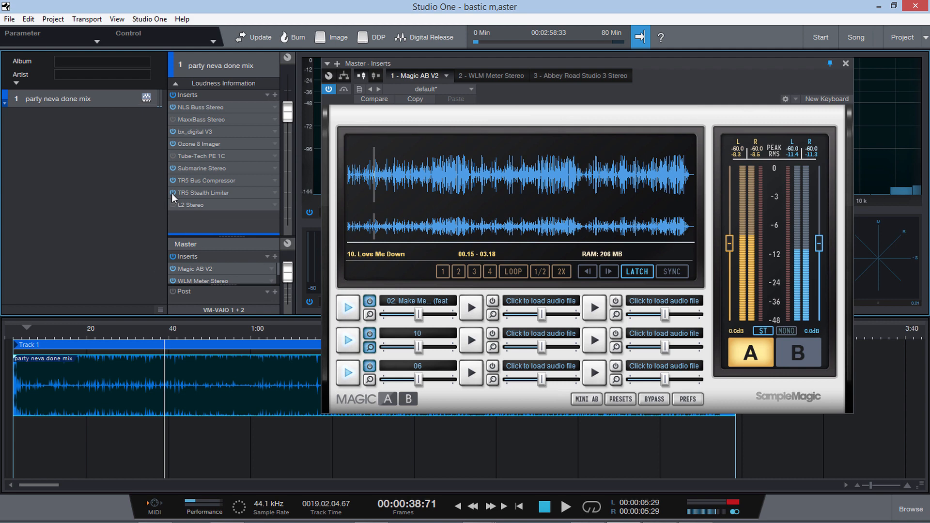
Remove the unused Tube-Tech PE 1C and MaxxBass Stereo plugins from the track's inserts
click(275, 156)
click(286, 278)
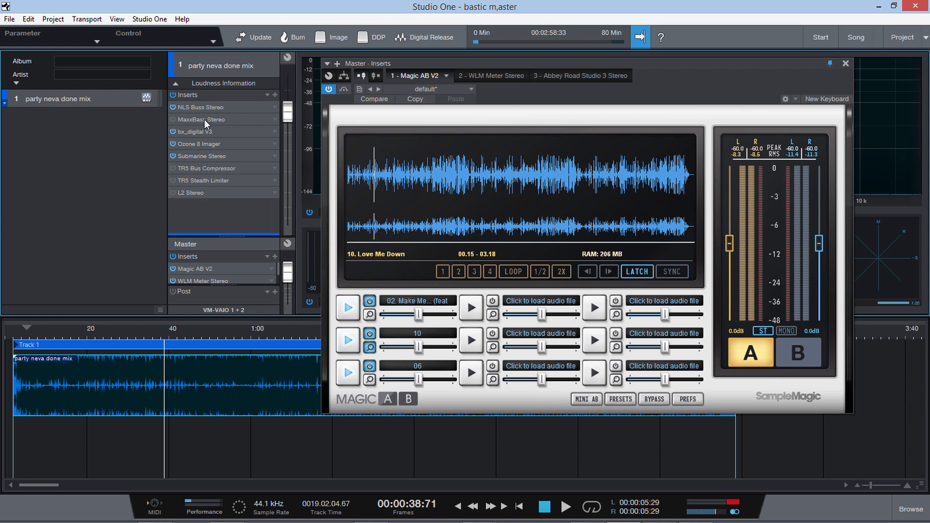
click(274, 122)
click(292, 242)
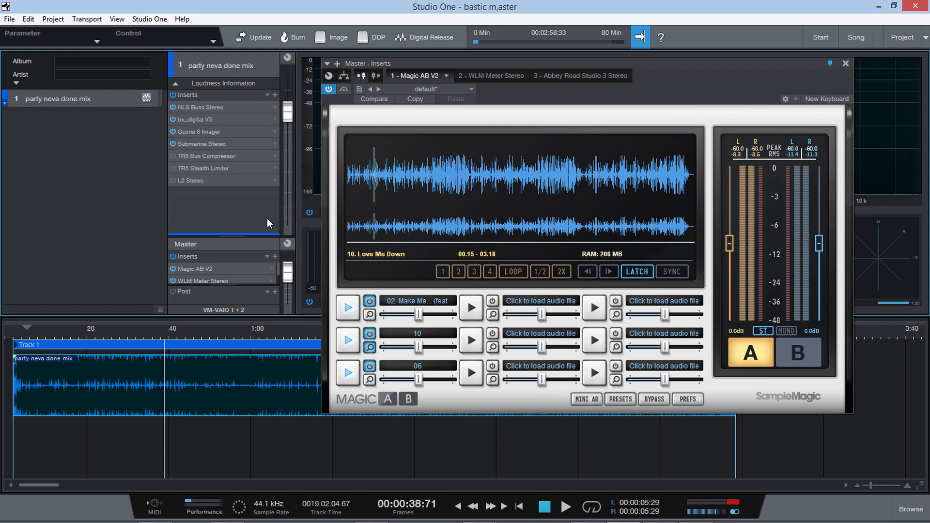
Bypass all remaining track inserts and play the unprocessed mix from the start for about 12 seconds with Magic AB V2 open
click(173, 107)
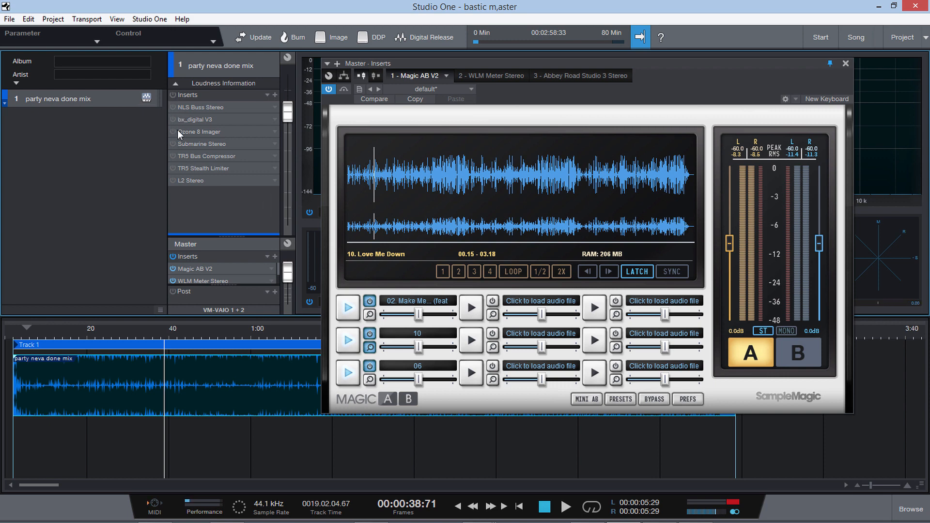
click(15, 334)
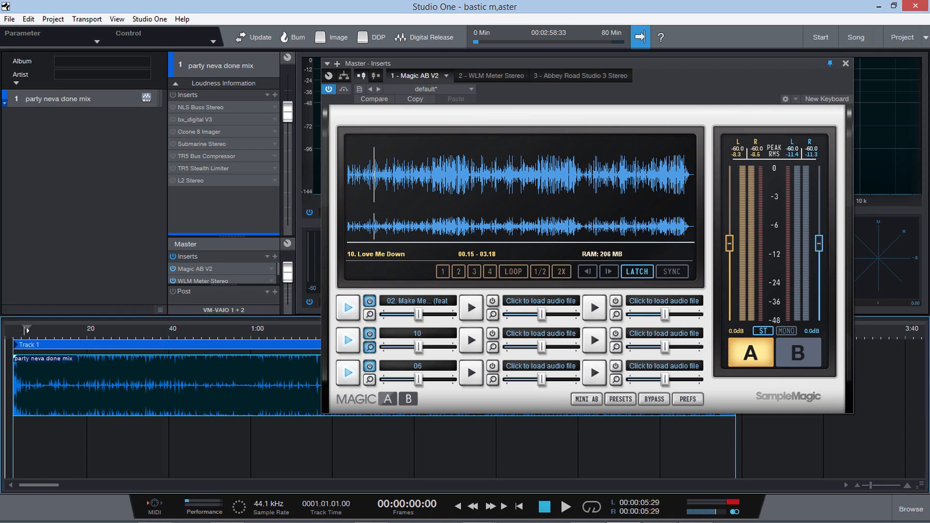
key(space)
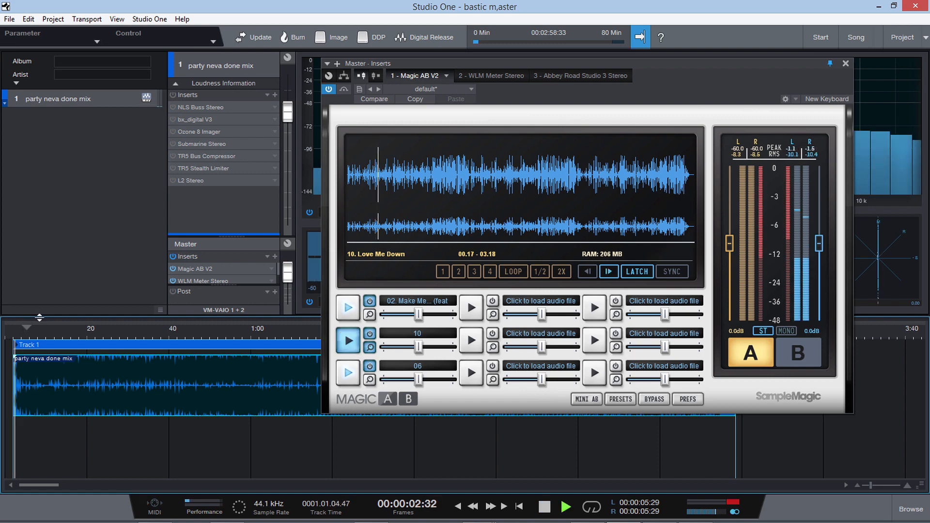
drag(654, 60, 678, 74)
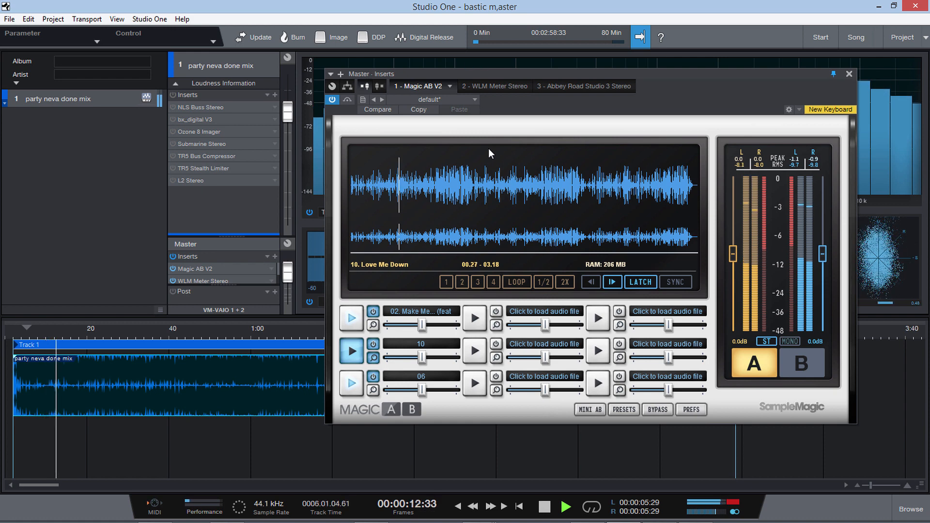
key(space)
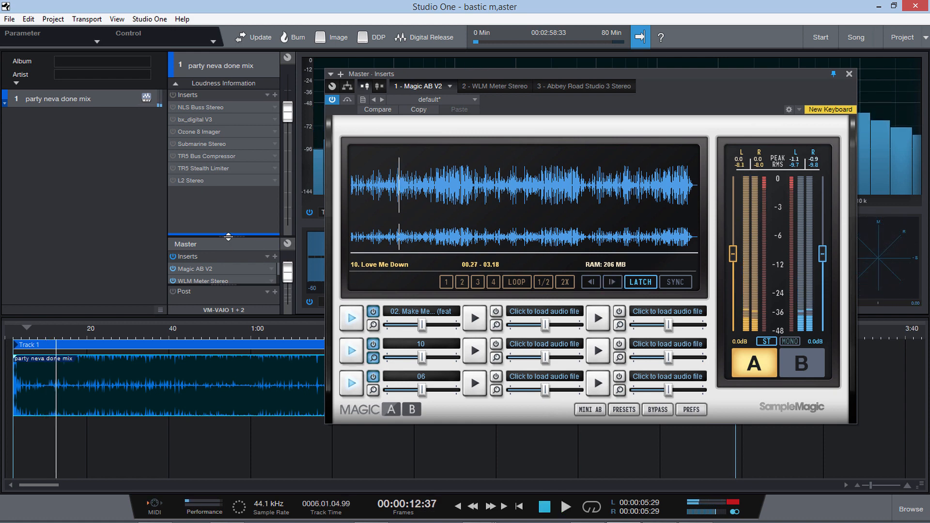
Open Abbey Road Studio 3 from the Master inserts and place the playhead at about 7 seconds in the track
drag(231, 237, 241, 156)
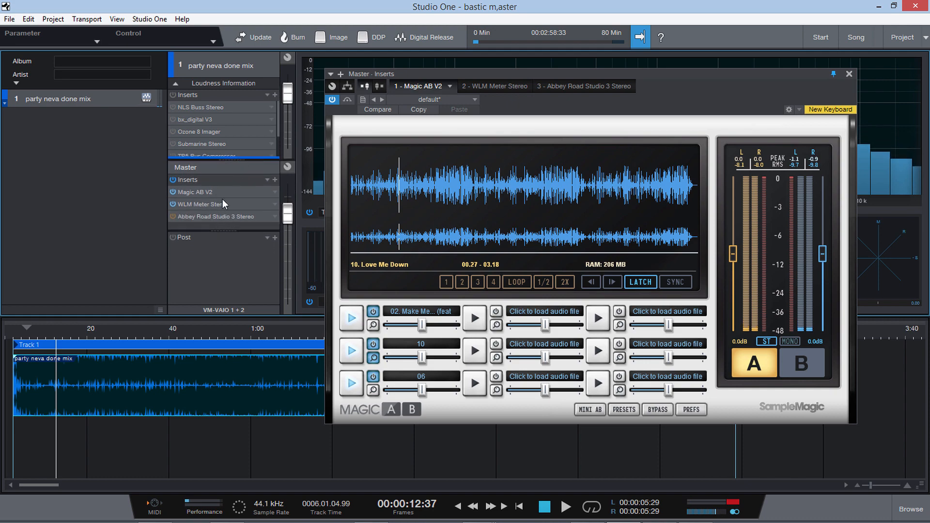
click(213, 217)
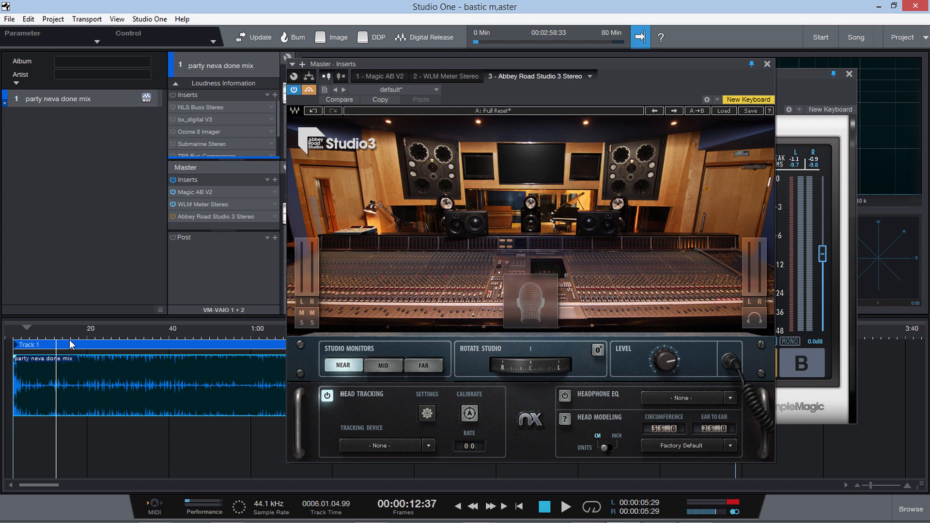
click(37, 330)
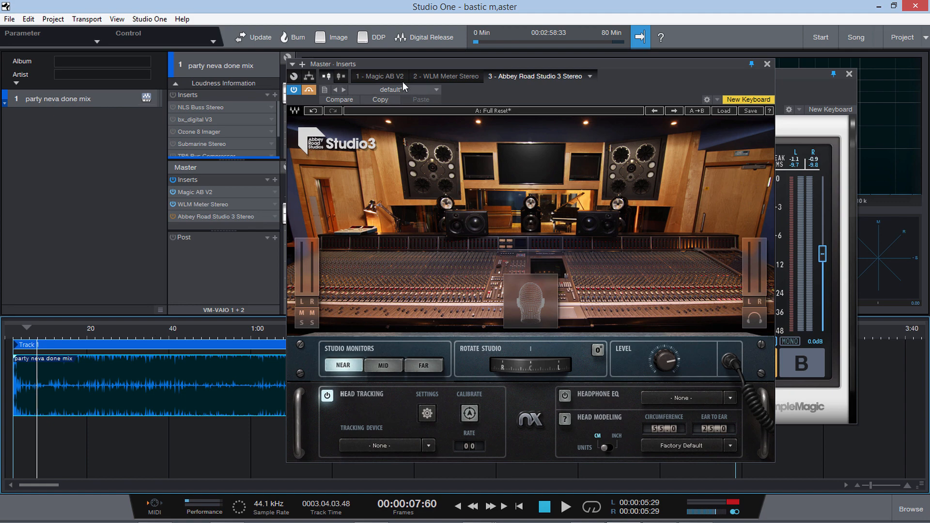
Rotate the studio in Abbey Road Studio 3 slightly, by about 7°
mouse_move(516, 365)
mouse_down()
mouse_move(544, 365)
mouse_move(502, 365)
mouse_move(519, 366)
mouse_up()
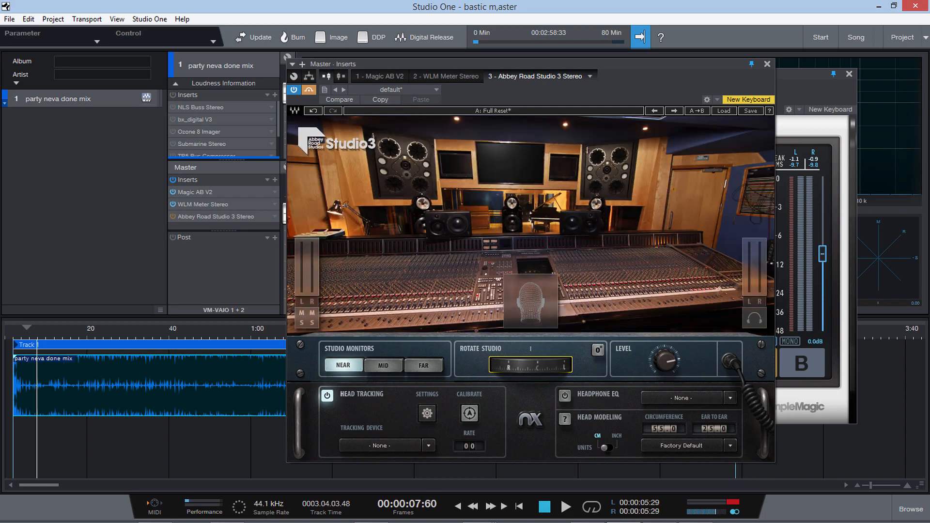
Switch to the Chrome browser and open YouTube in a new tab
mouse_move(246, 518)
click(155, 511)
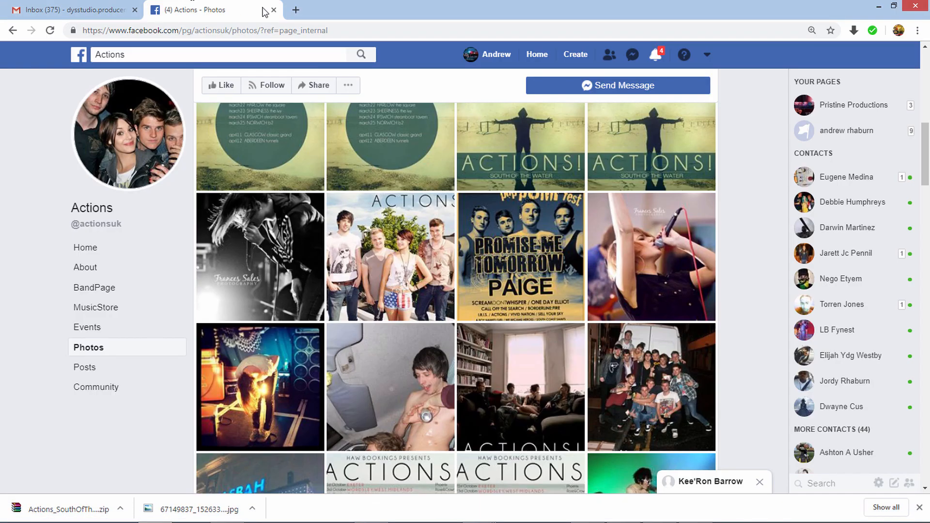
click(296, 11)
text(you)
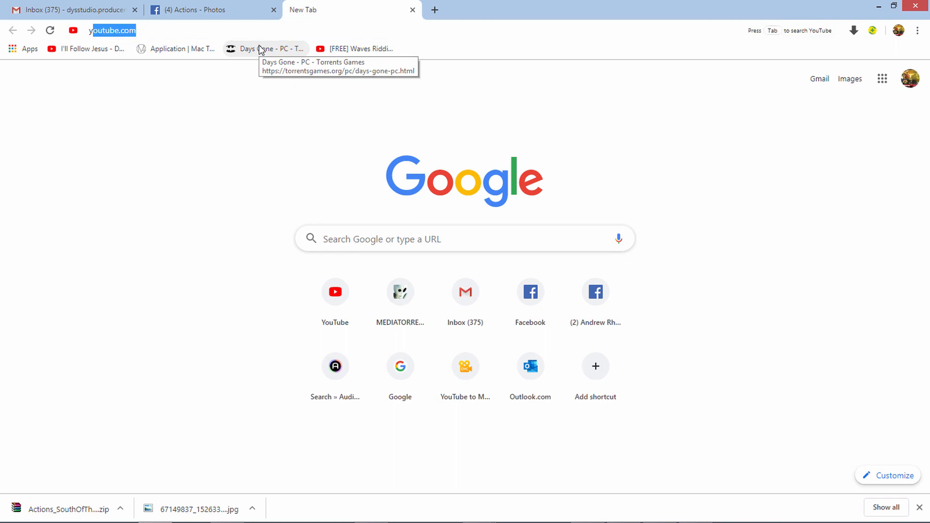
key(Return)
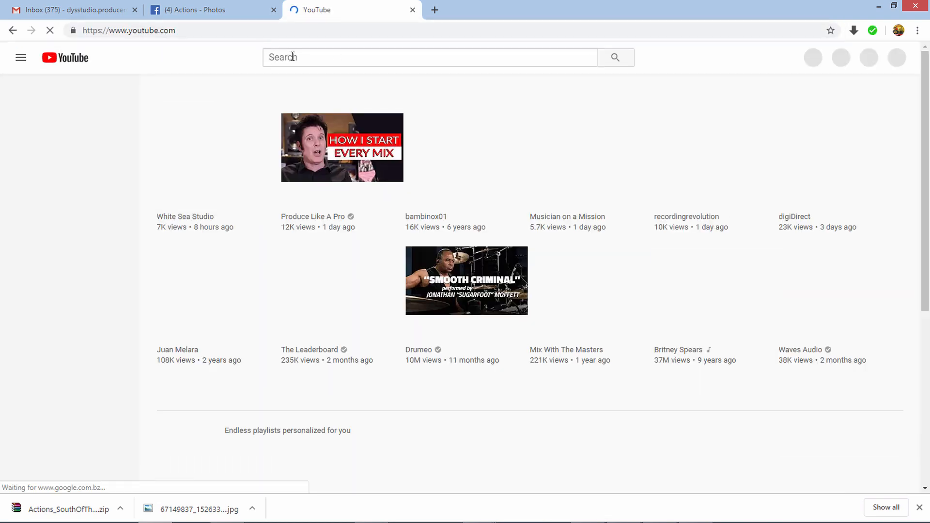
Search YouTube for "abbey roads studio pkugin"
click(292, 57)
text(a)
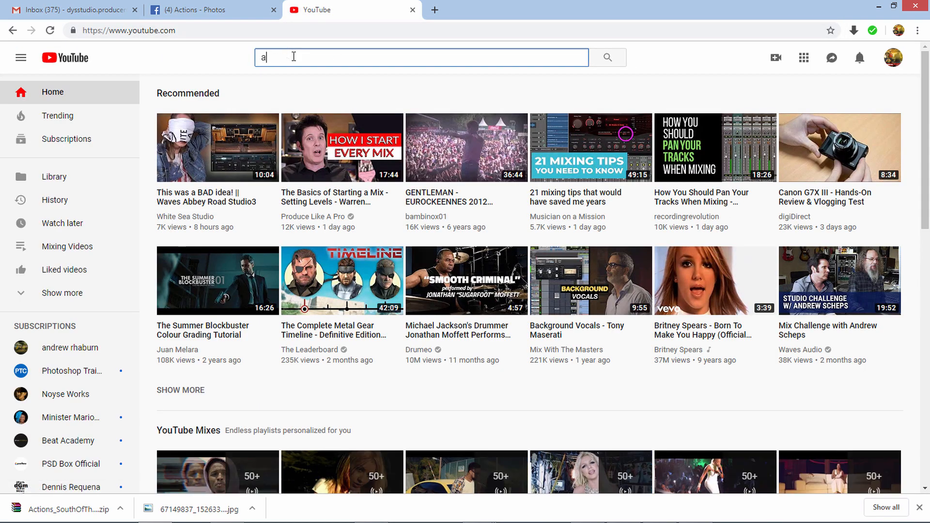
text(bbey roads)
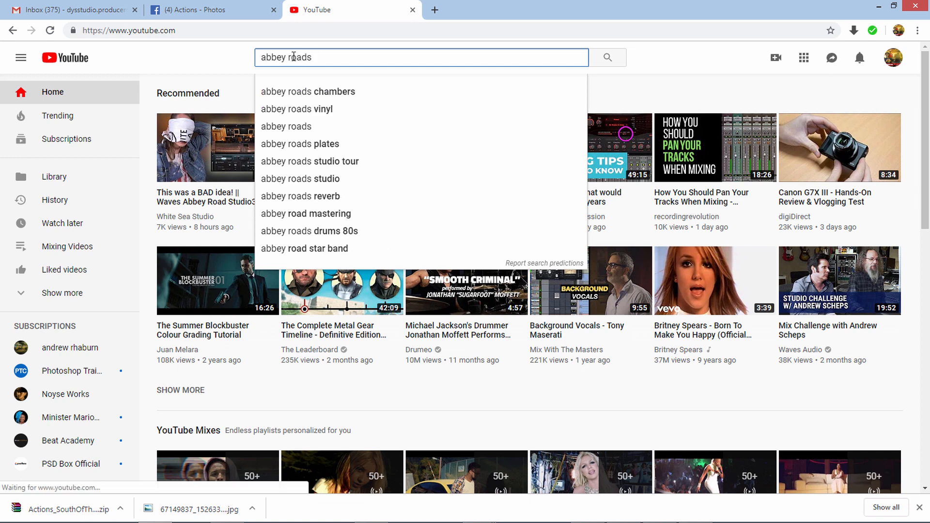
text( stud)
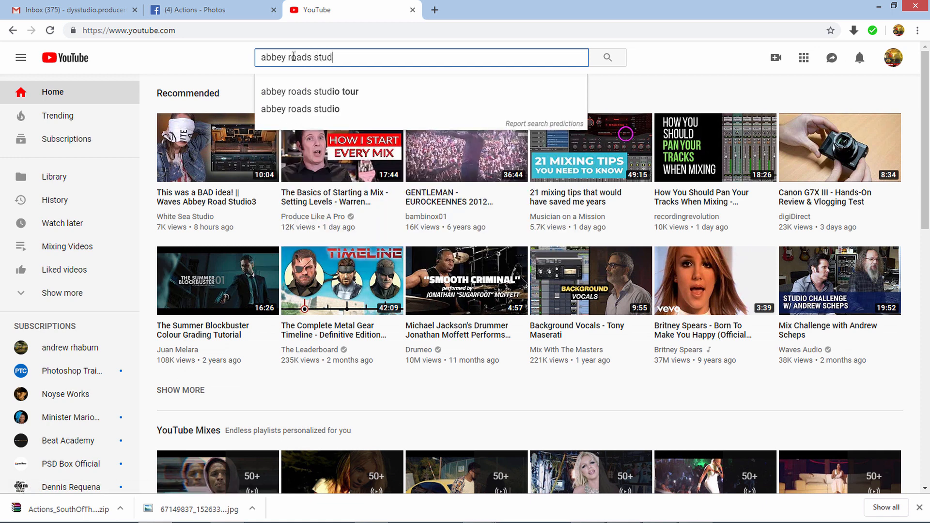
text(io pkugin)
key(Return)
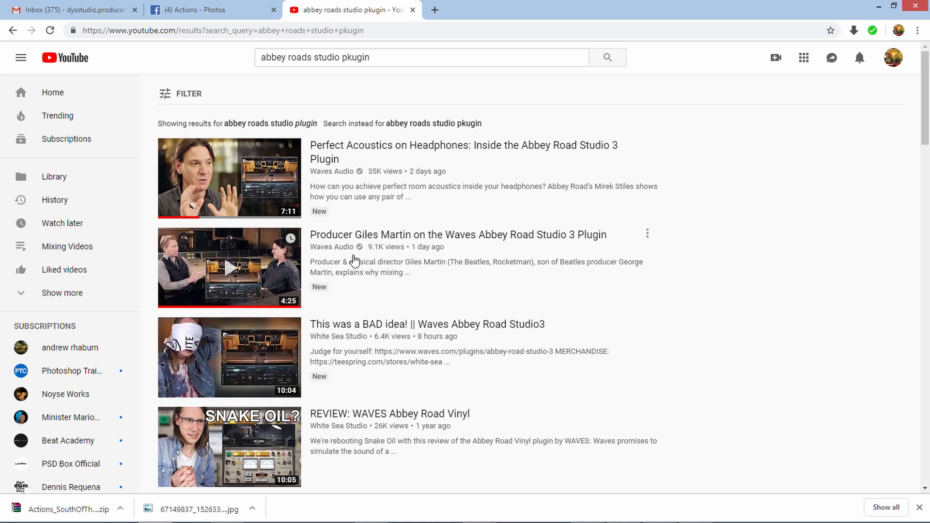
Open the video "Introducing the Waves Abbey Road Studio 3 Plugin" from the results and play it muted
scroll(355, 261, down, 10)
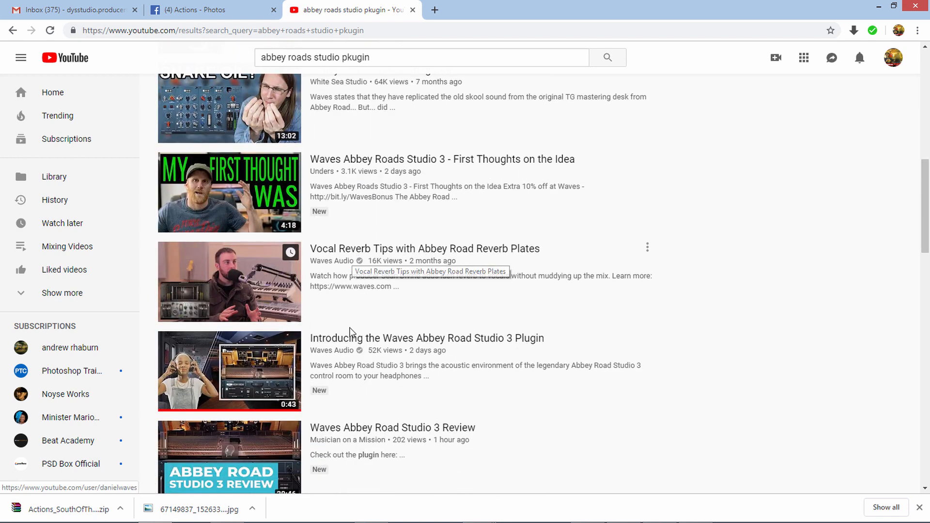
click(351, 336)
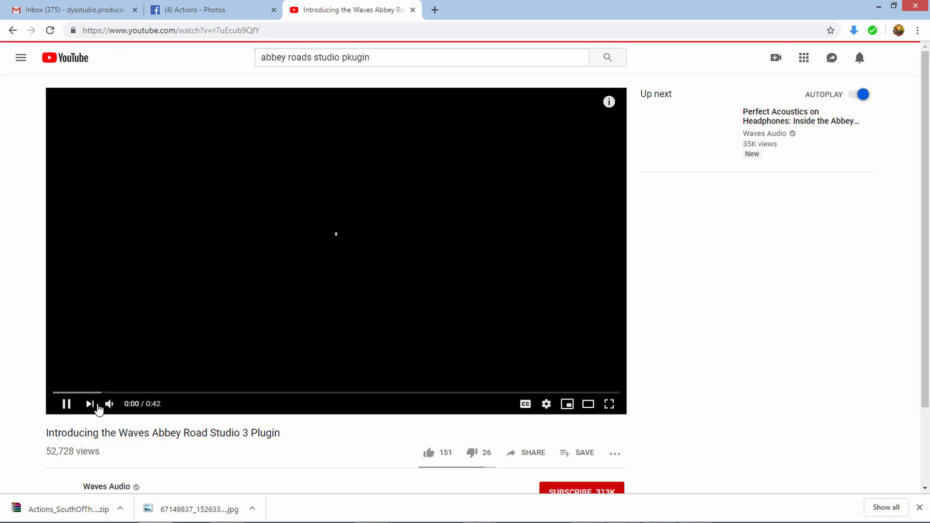
click(111, 403)
click(59, 404)
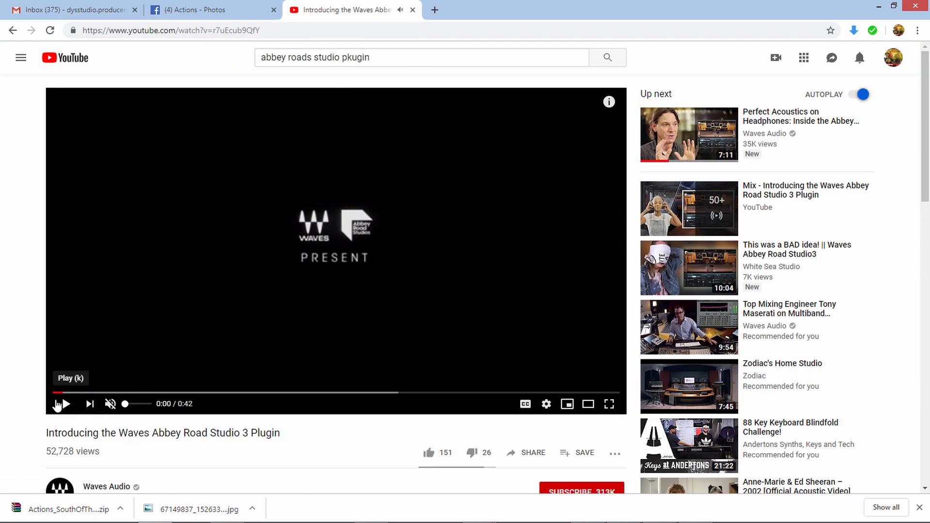
click(57, 405)
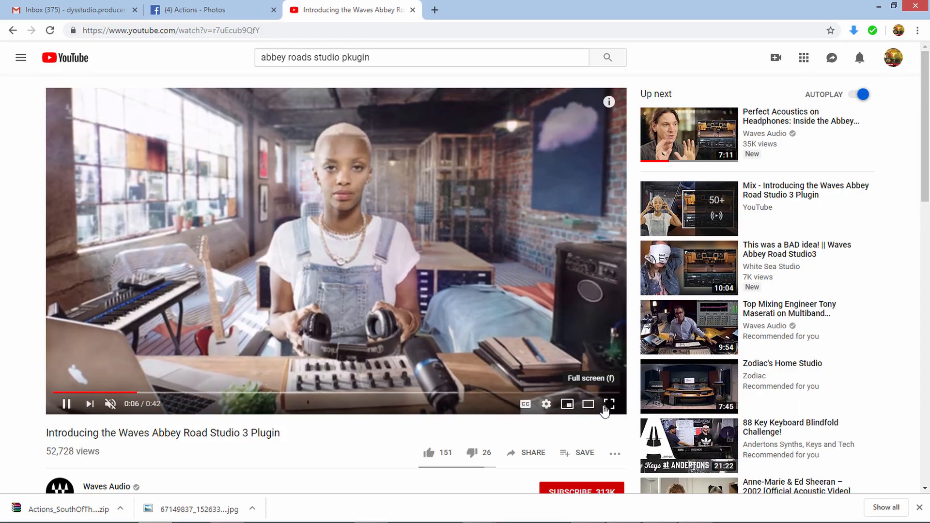
Watch the plugin video in full screen, pause it at 0:30, and return to Studio One
click(605, 407)
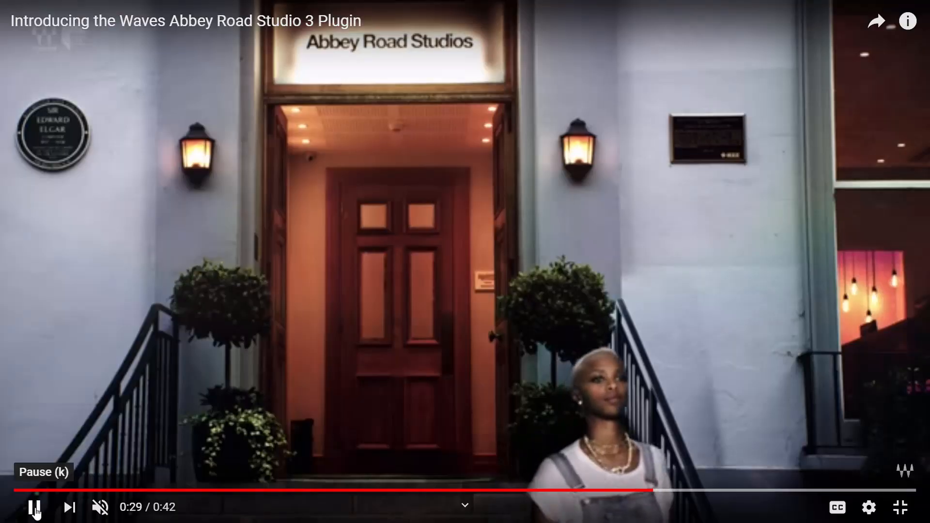
click(40, 510)
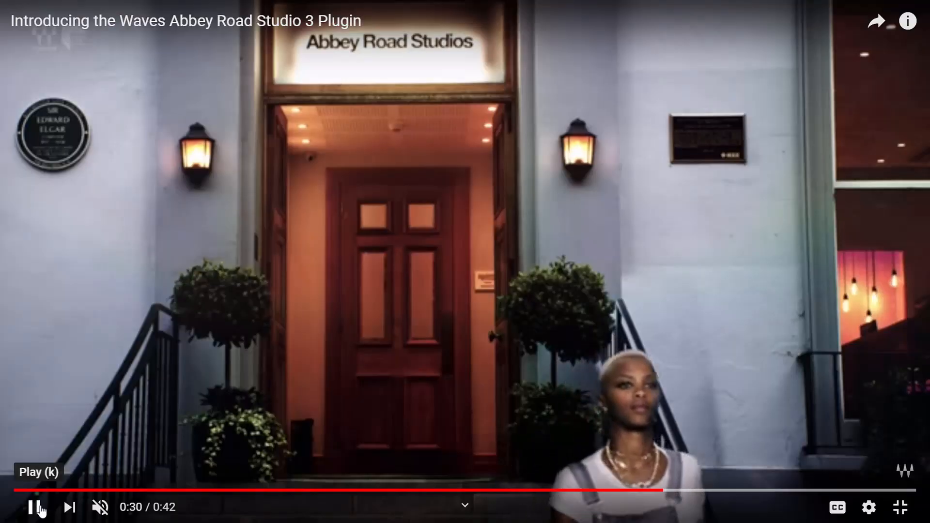
click(900, 507)
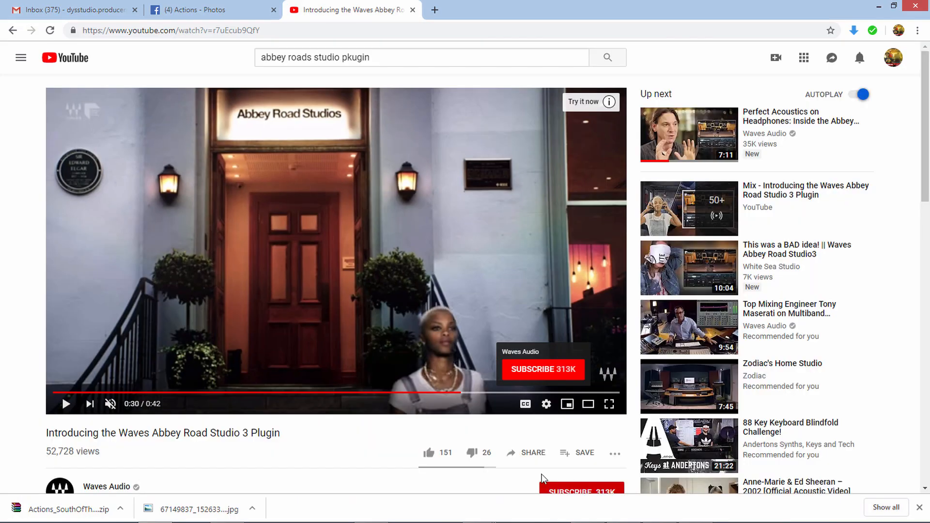
click(878, 5)
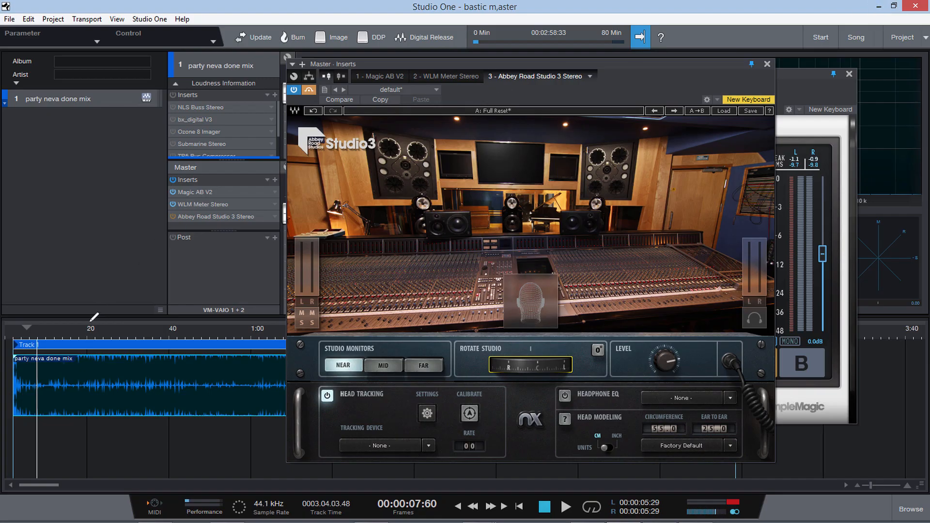
Play the mix for about two seconds, shift the Abbey Road Studio 3 window slightly, and reopen it from the Master inserts
key(space)
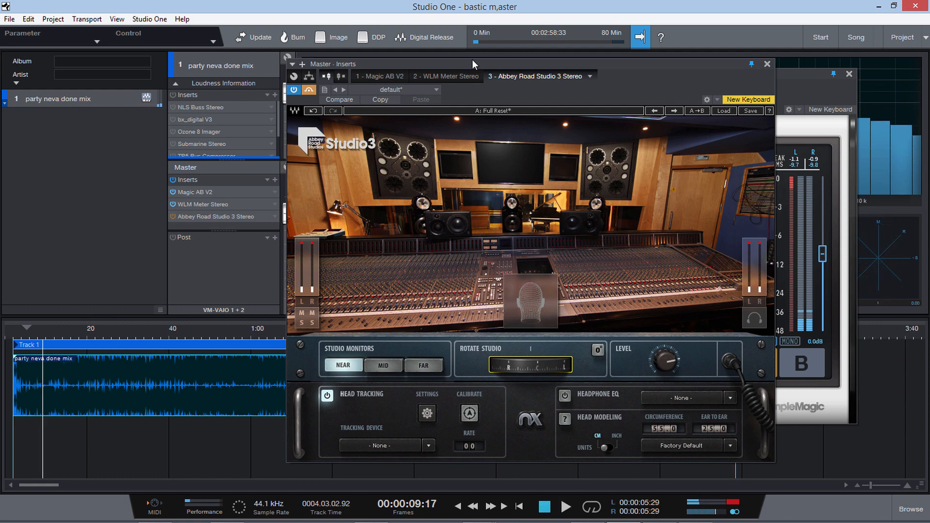
drag(472, 60, 453, 53)
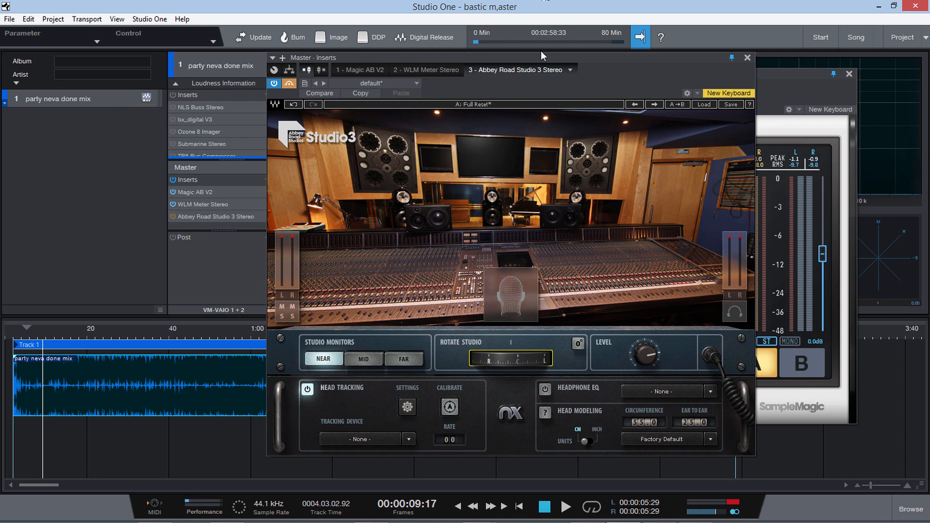
drag(532, 56, 514, 55)
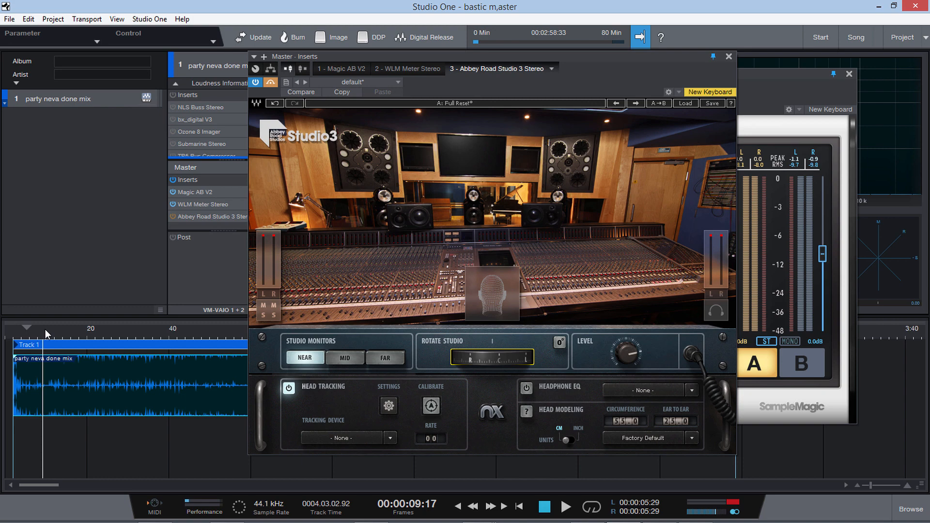
click(729, 58)
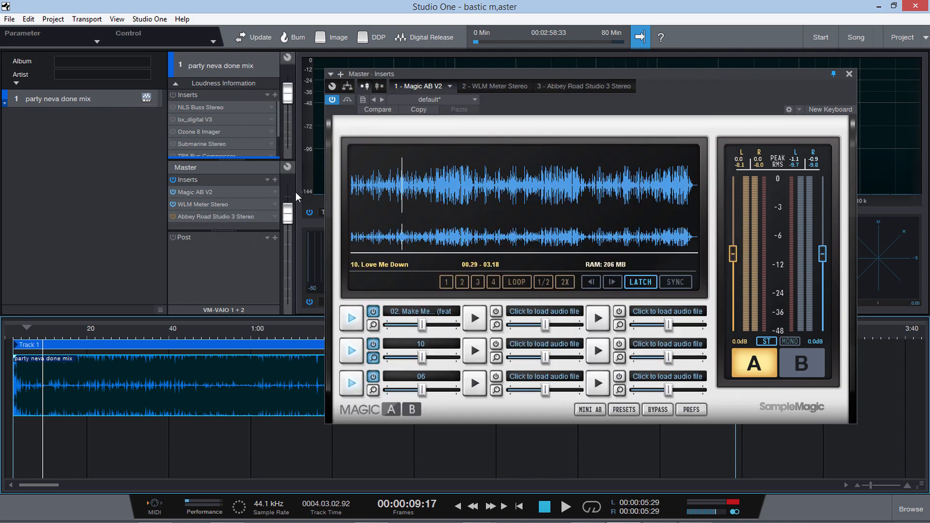
click(213, 215)
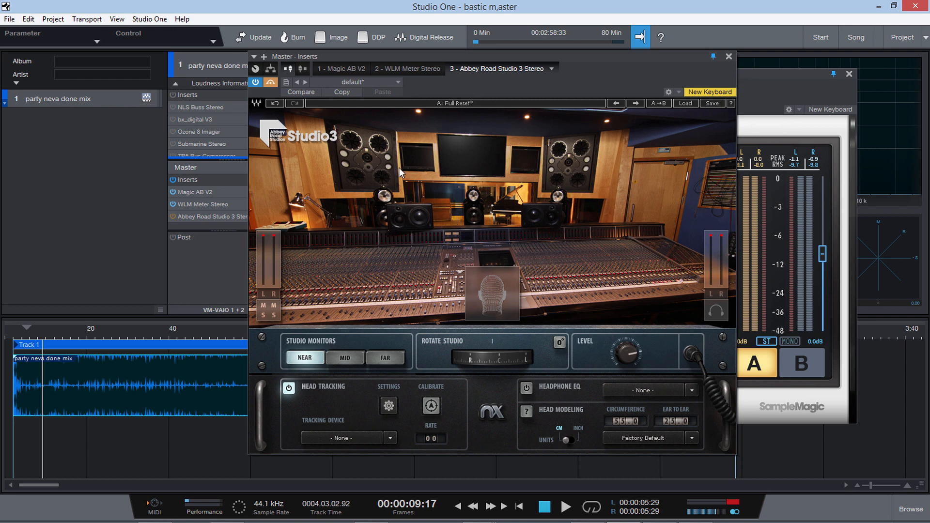
Play the mix from about 3 seconds with Abbey Road Studio 3 bypassed, and turn its bypass off during playback
click(20, 328)
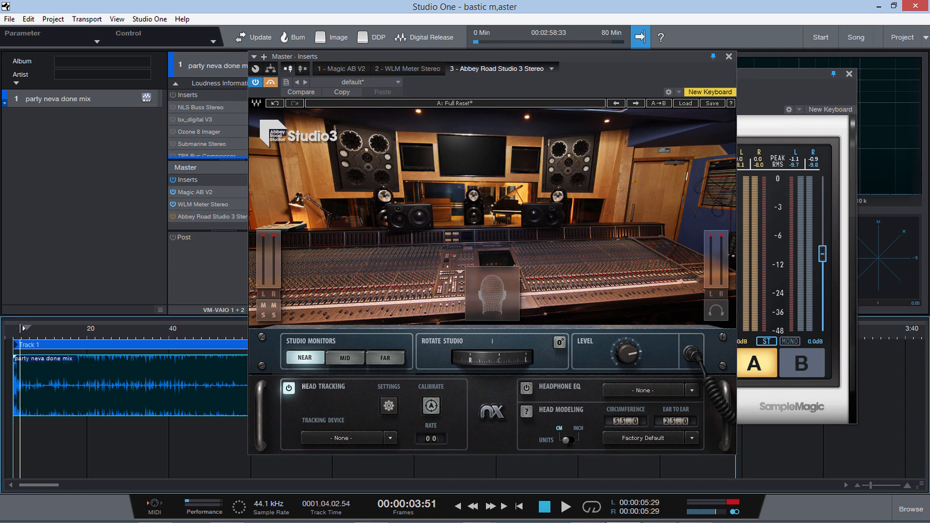
key(space)
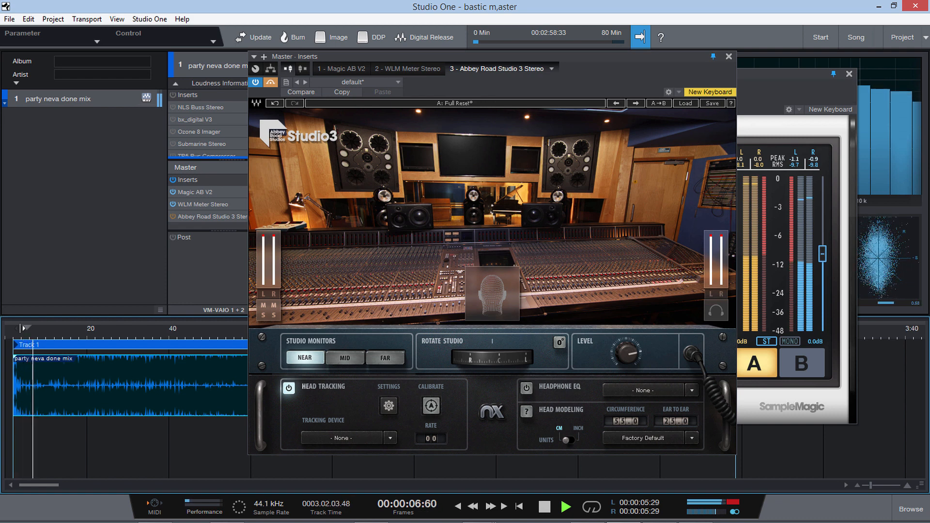
key(space)
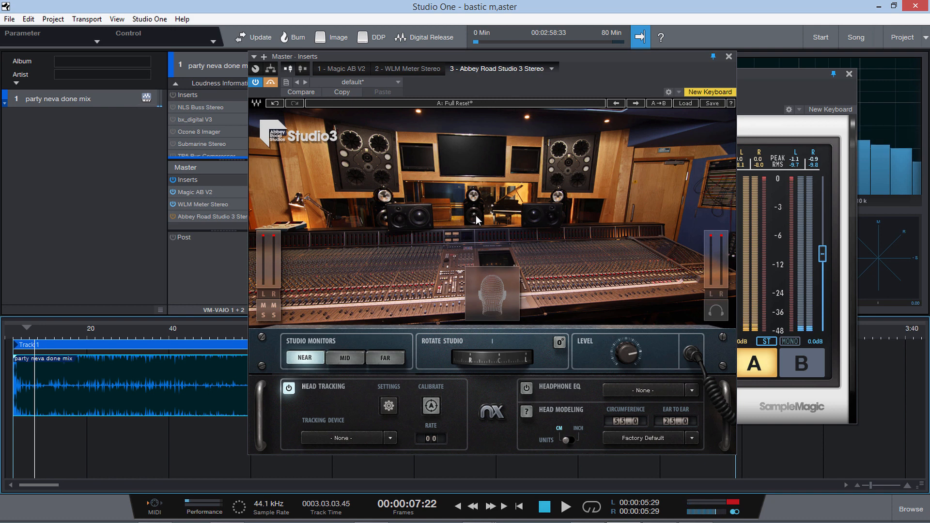
key(space)
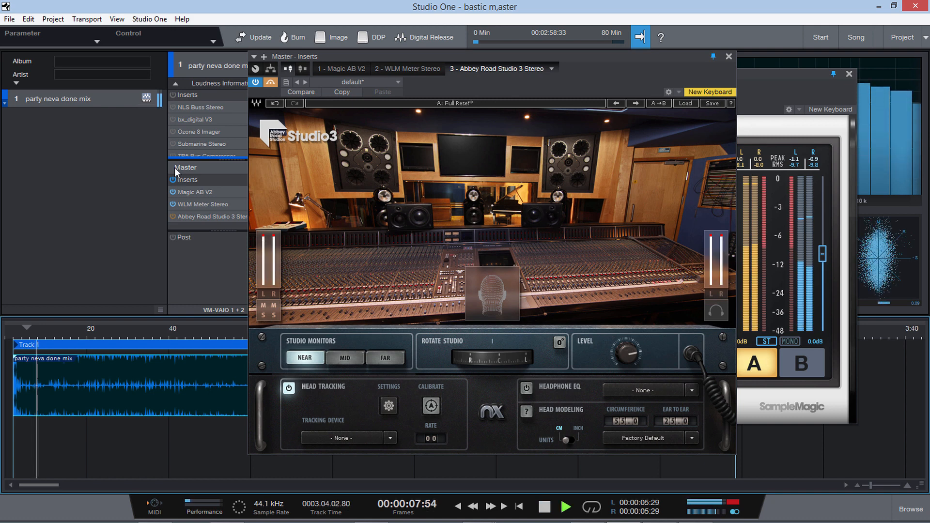
click(271, 82)
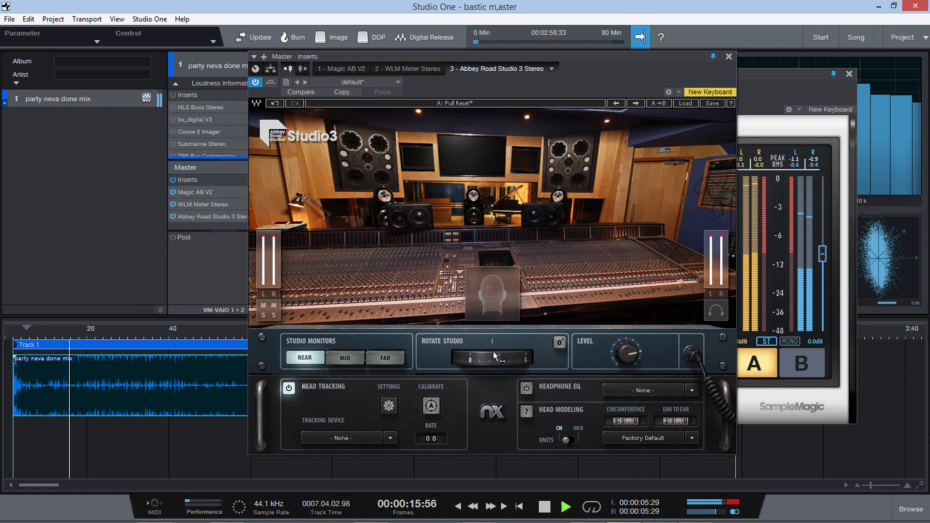
Compare the playing mix with and without Abbey Road Studio 3 by bypassing and re-enabling it, keeping the studio rotation at 7°
drag(493, 352, 485, 357)
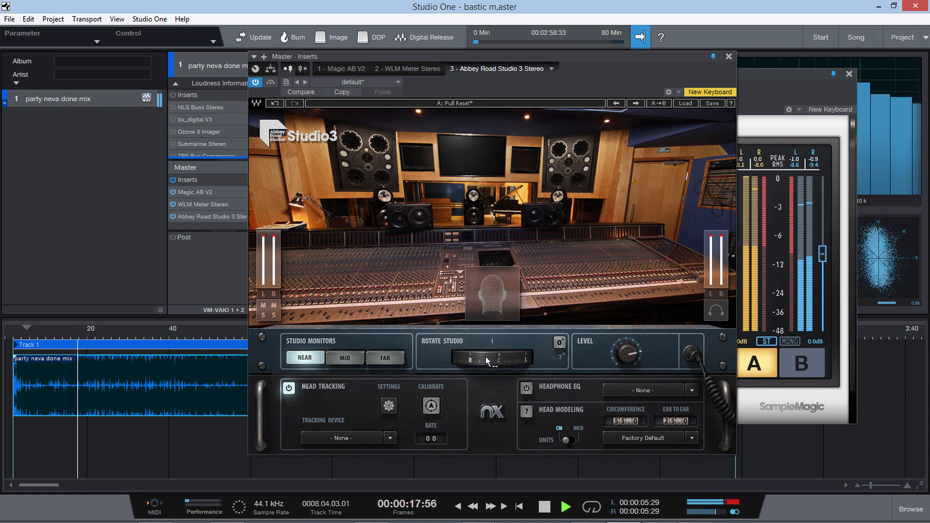
click(271, 83)
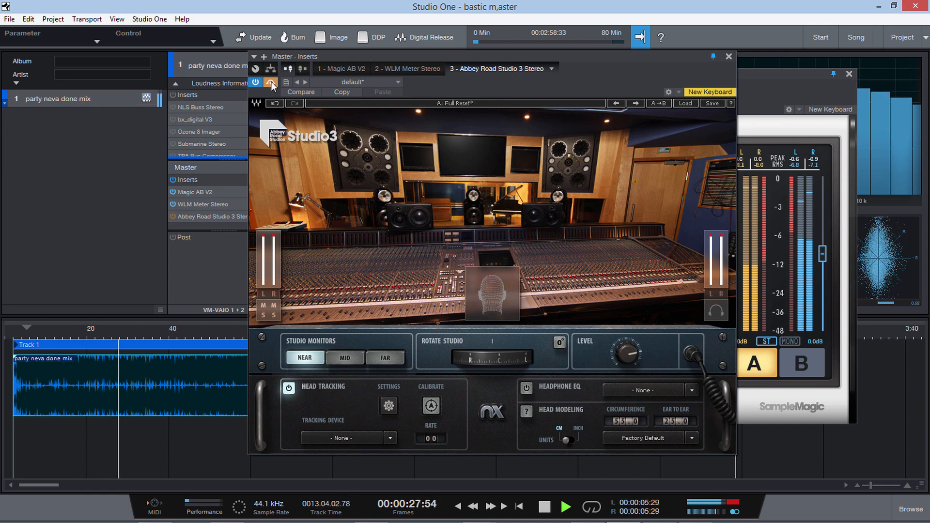
click(271, 81)
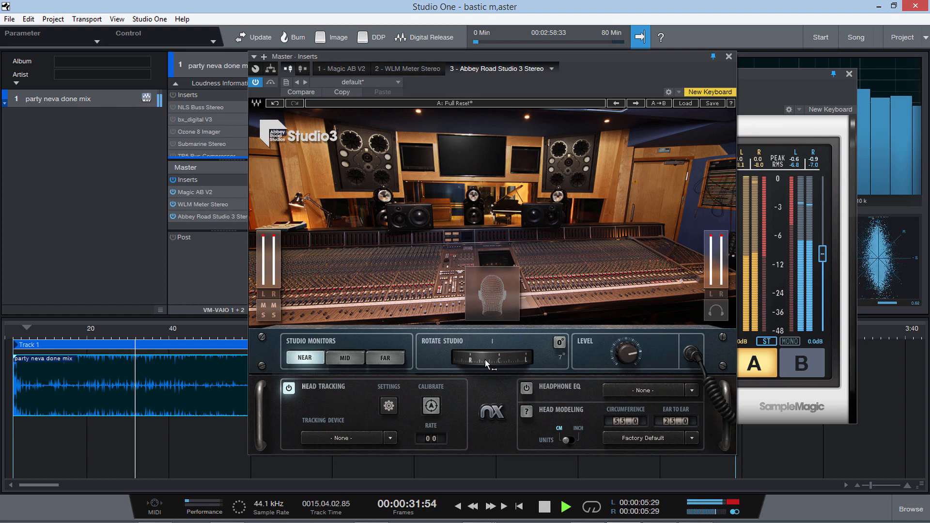
Reset the studio rotation to 0° and stop playback at about 53 seconds
mouse_move(486, 359)
mouse_down()
mouse_move(801, 359)
mouse_move(481, 359)
mouse_move(497, 359)
mouse_up()
click(559, 343)
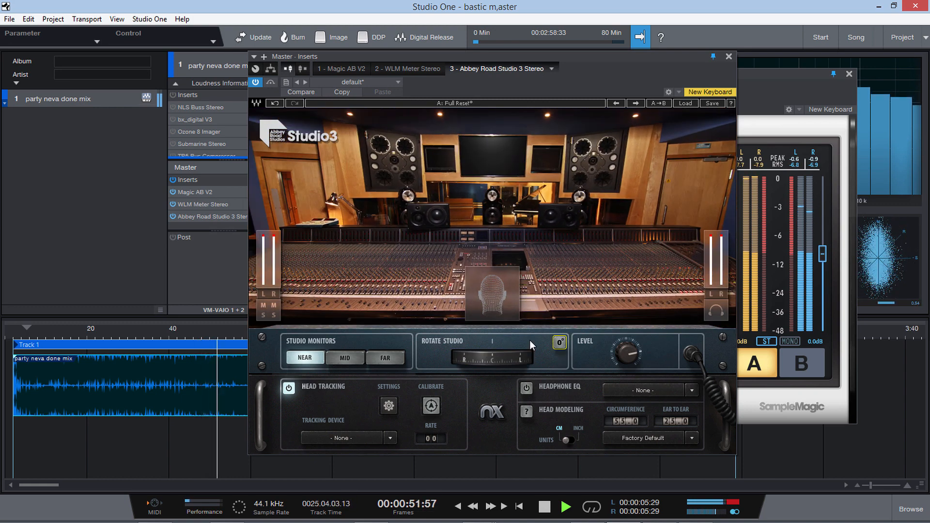
key(space)
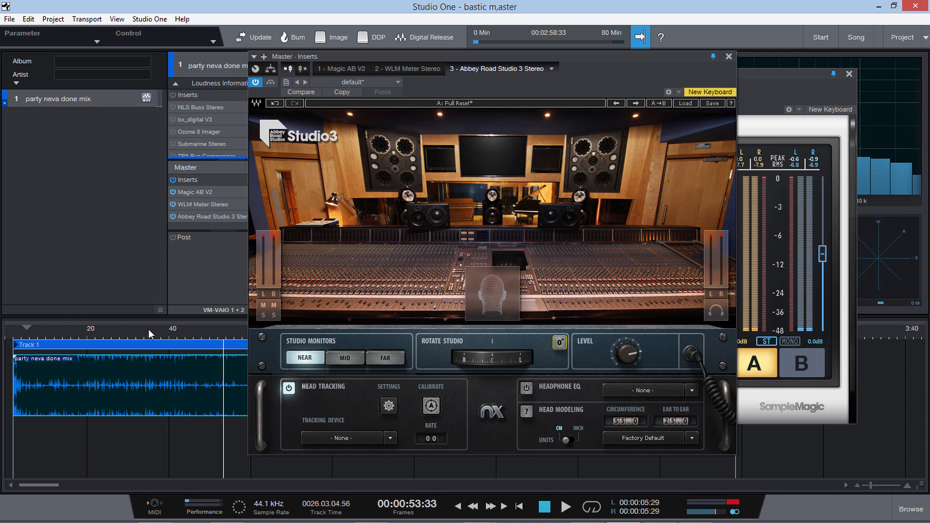
Resume playback and audition the Mid and Far studio monitors, leaving Far selected
key(space)
click(345, 358)
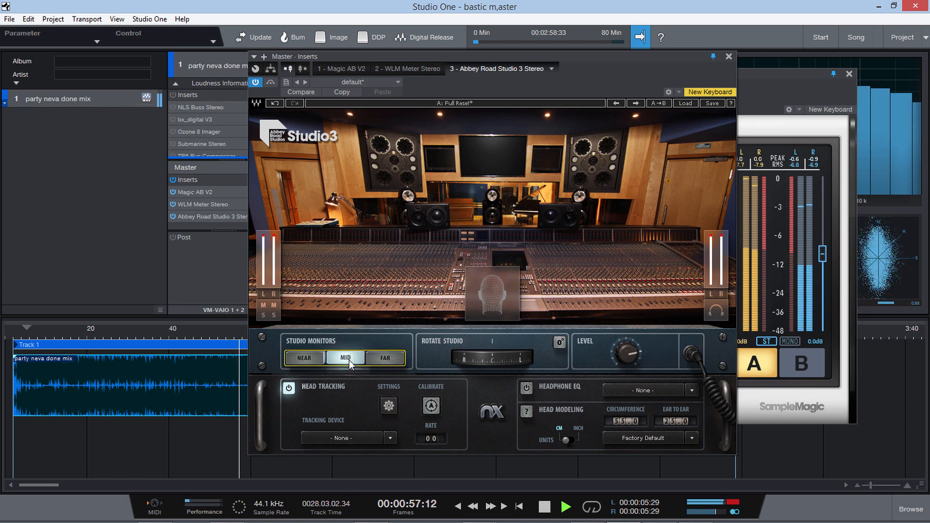
click(387, 361)
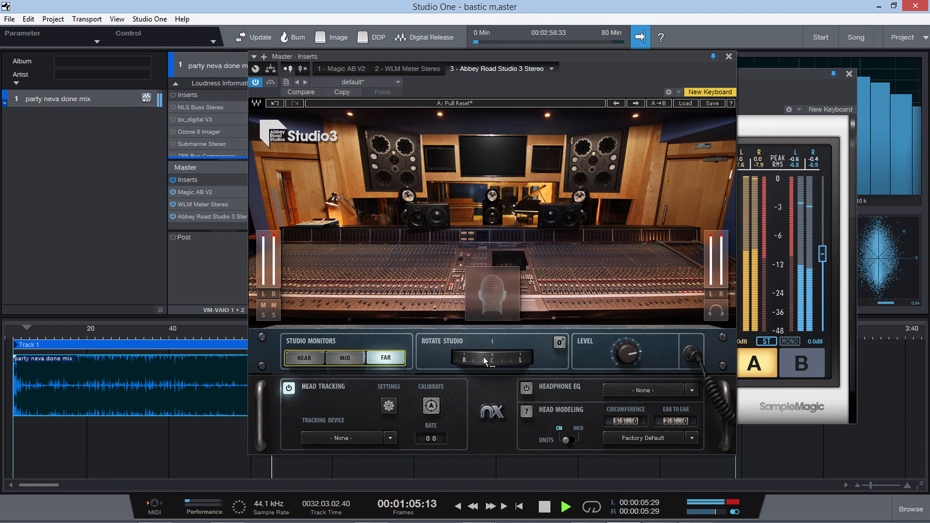
Rotate the studio to about -62° while the mix plays, and reset the rotation to 0°
drag(485, 361, 424, 361)
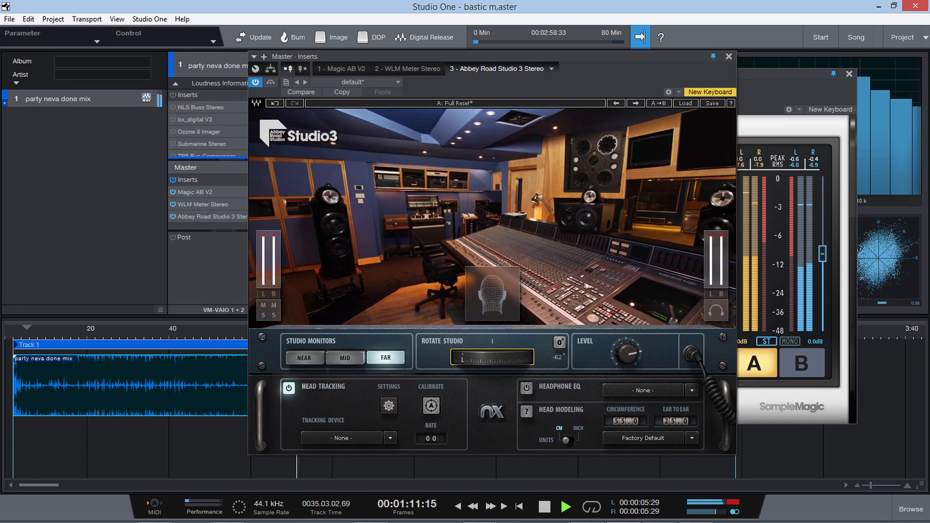
click(559, 342)
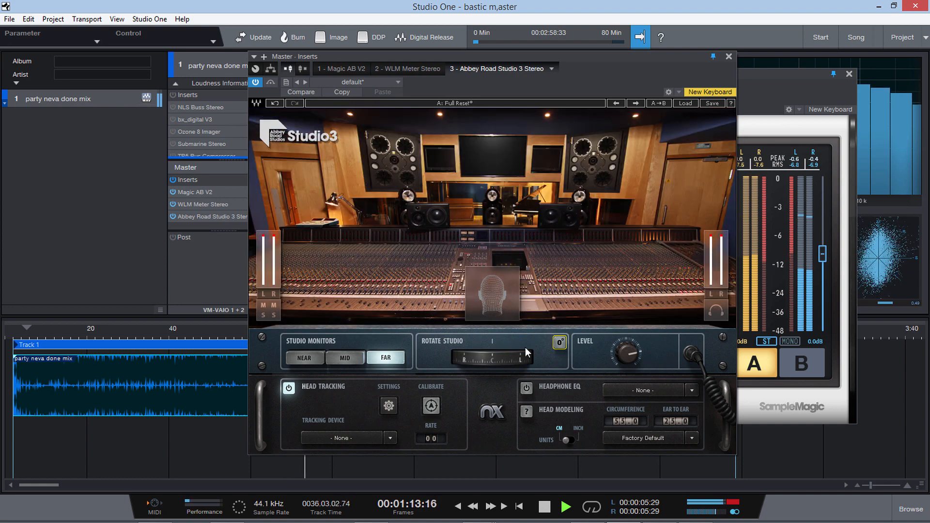
Switch the studio monitors to Near, stop playback and bypass Abbey Road Studio 3
click(307, 357)
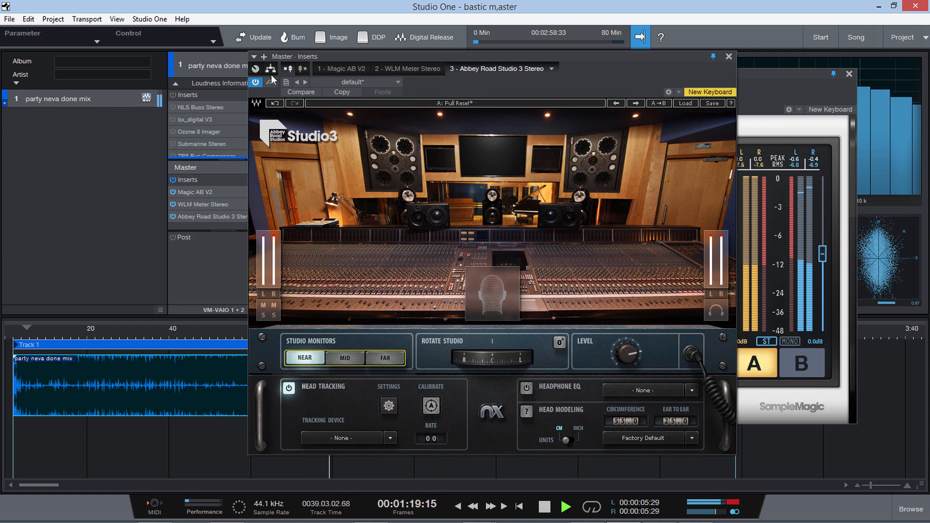
key(space)
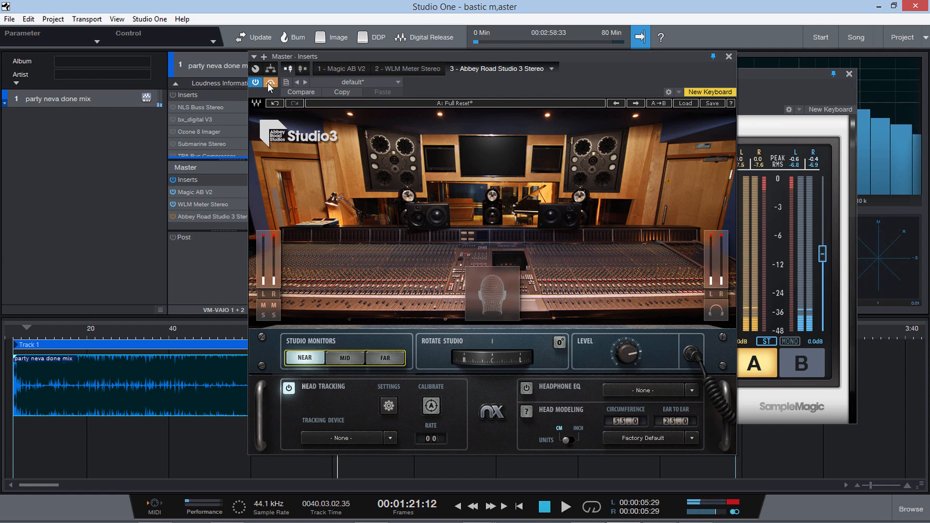
click(269, 82)
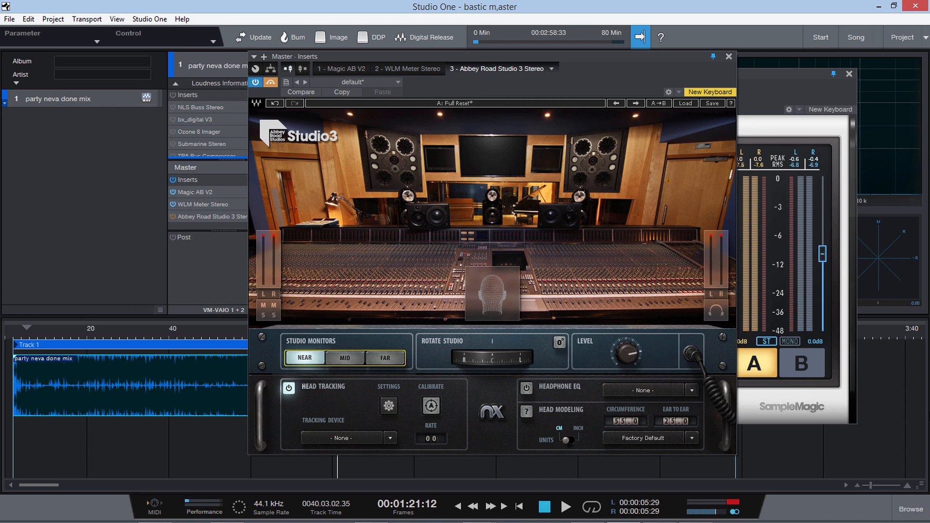
Search the plug-ins available for the master inserts for "ab" to view the Abbey Road variants, and close the list without adding one
drag(650, 60, 733, 67)
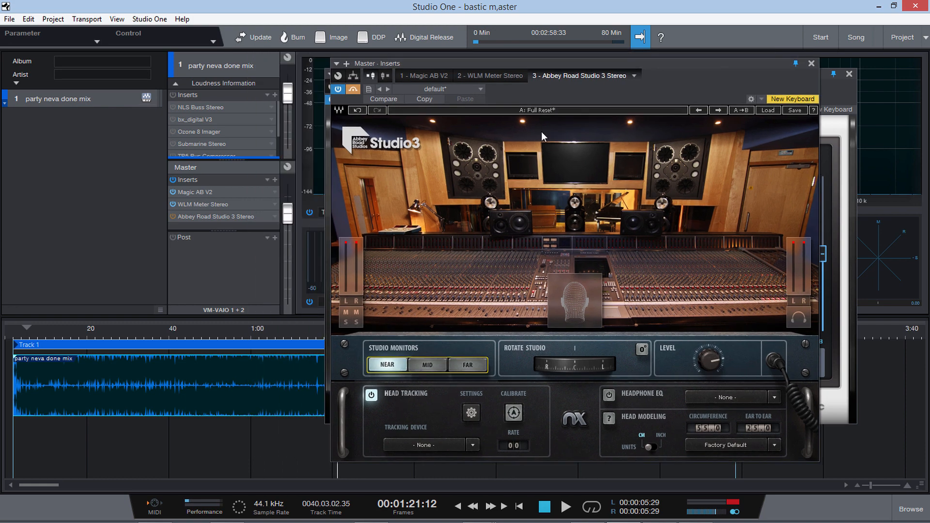
click(274, 180)
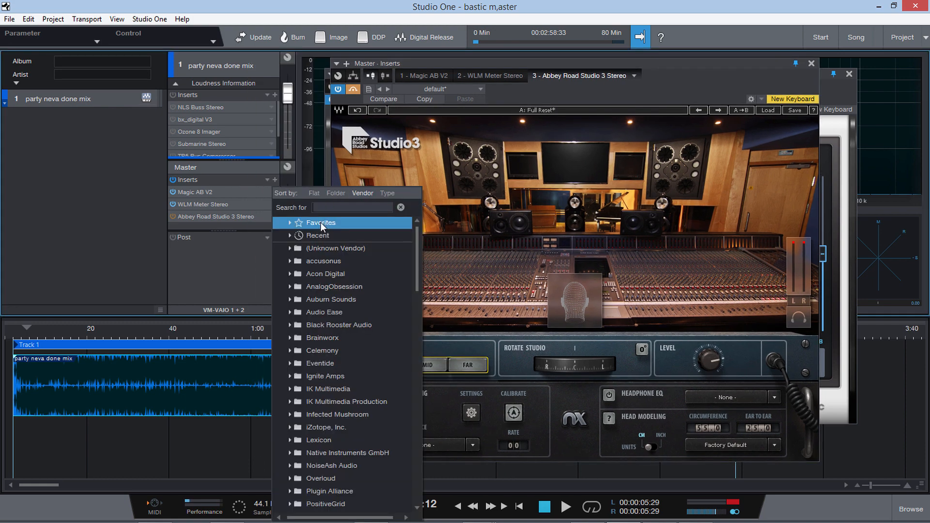
text(abey)
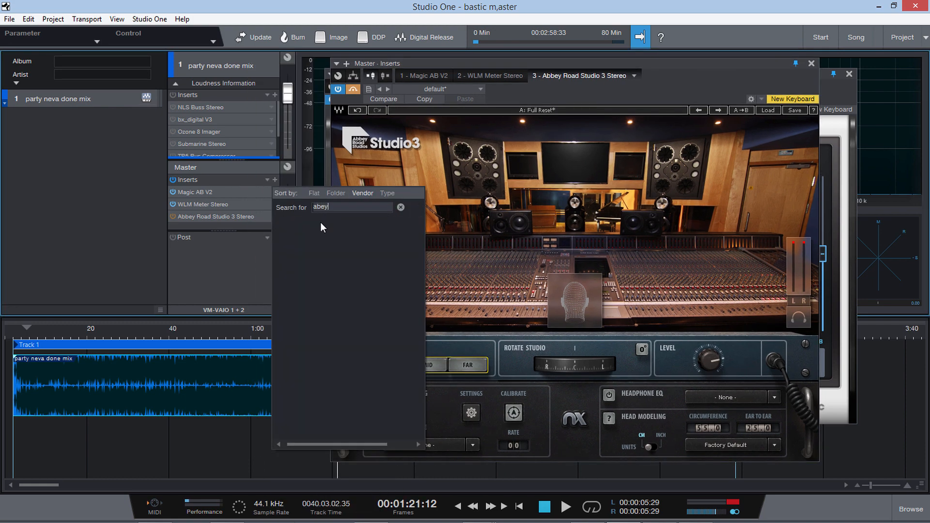
key(BackSpace)
key(BackSpace)
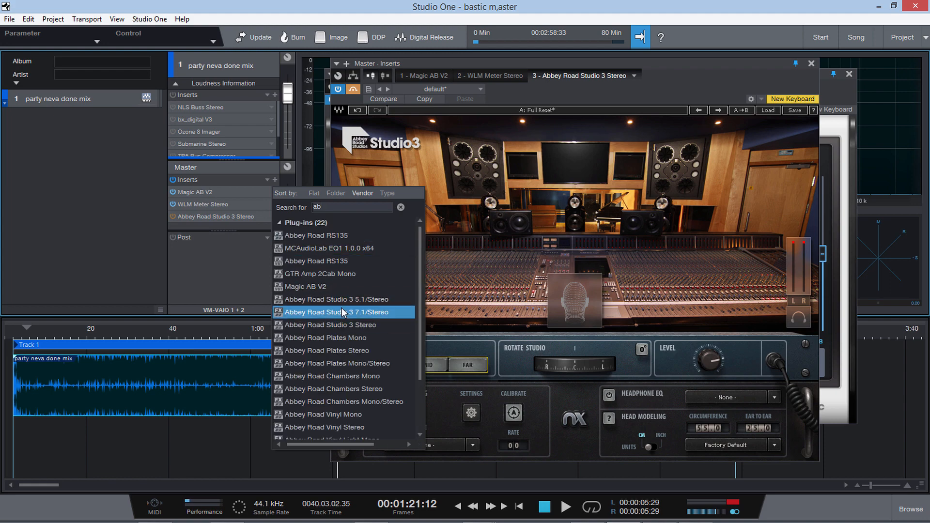
click(623, 61)
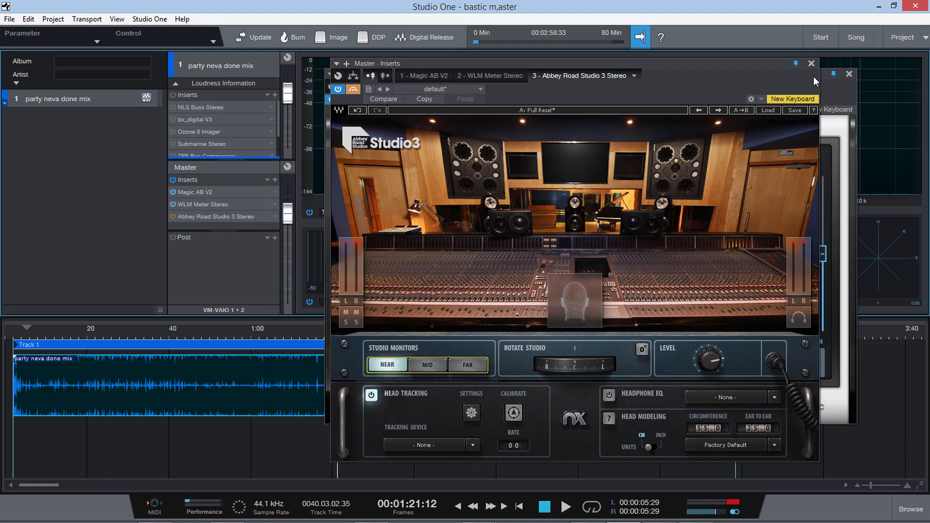
Cycle the studio monitors through Mid and Far back to Near, and close the Abbey Road Studio 3 window
click(420, 365)
click(469, 365)
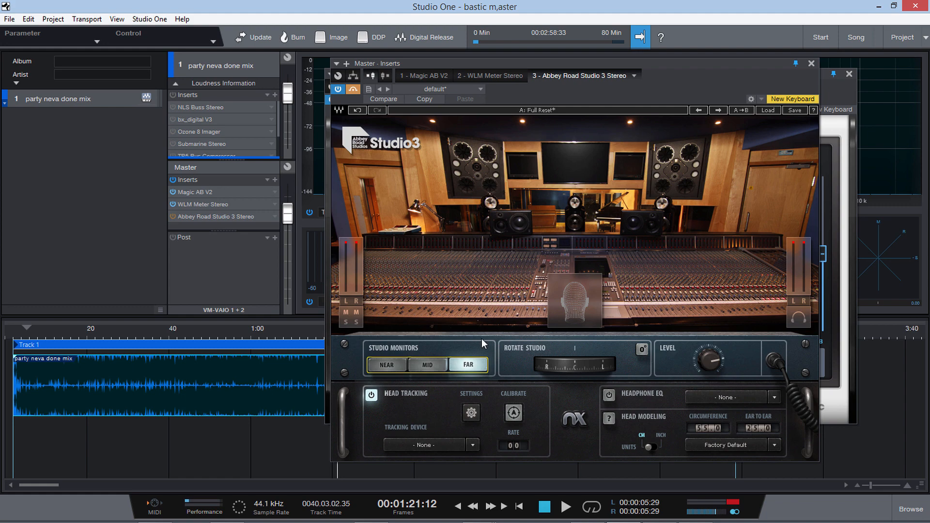
click(388, 365)
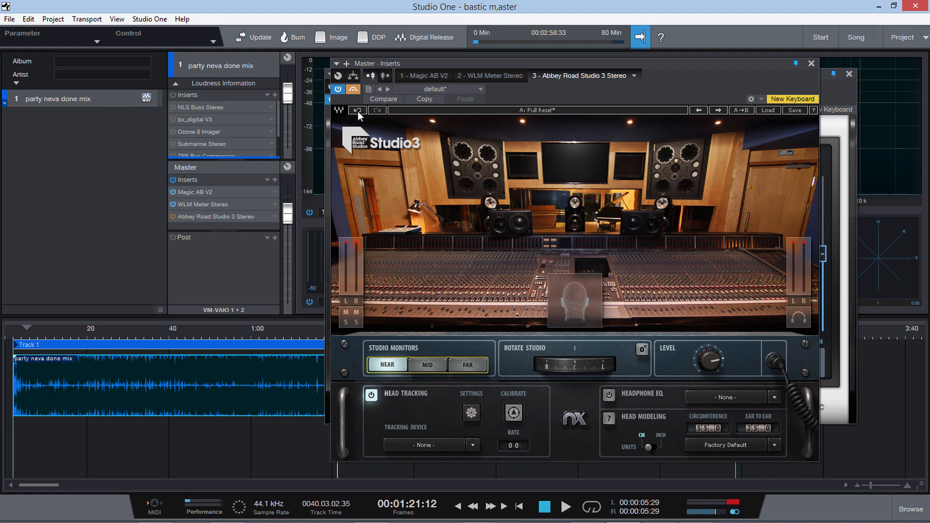
click(811, 64)
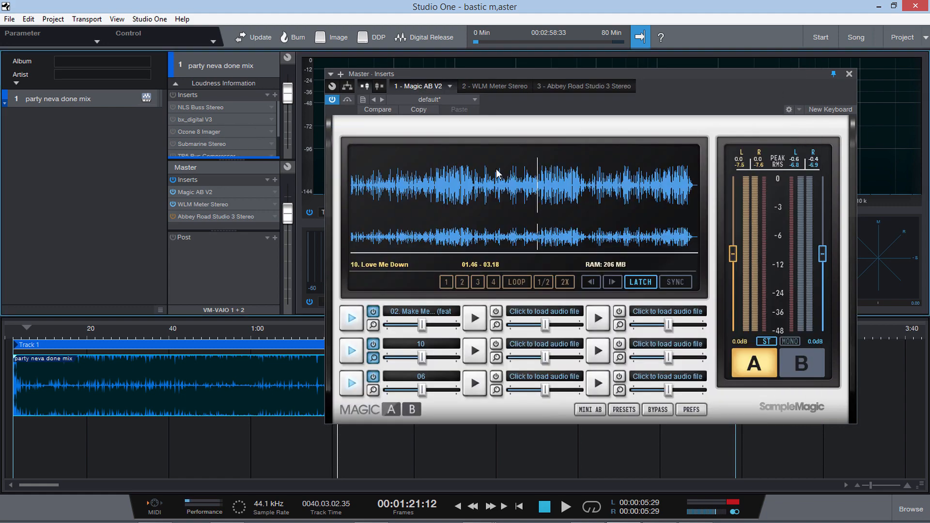
Compare sources A and B in Magic AB V2 during playback, and stop with source A selected
click(807, 364)
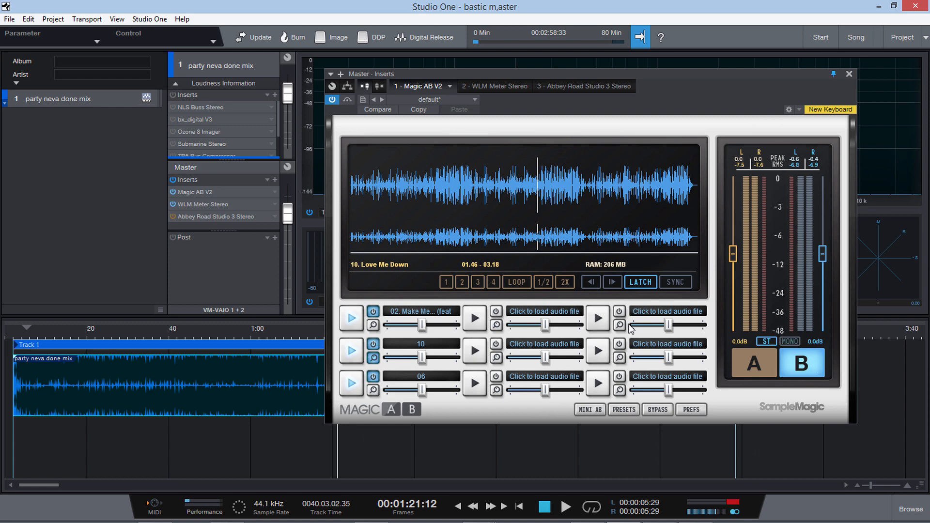
key(space)
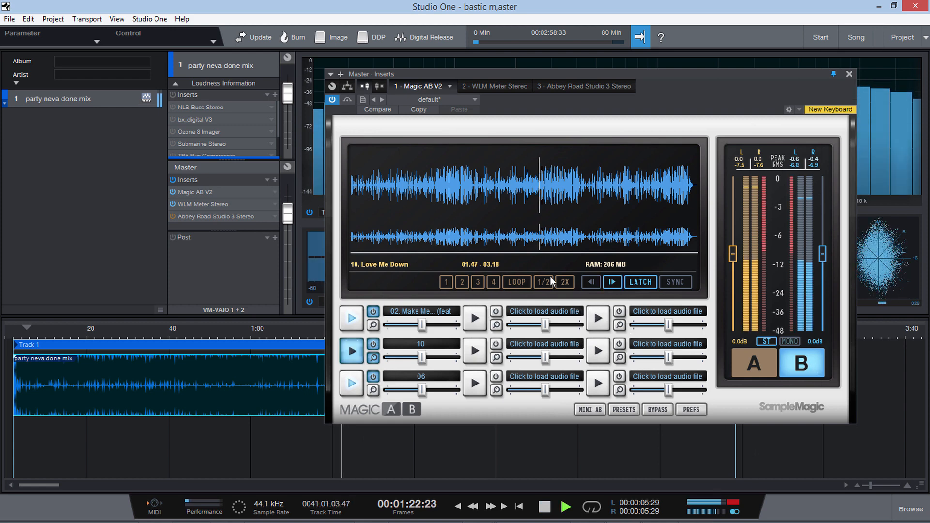
click(757, 364)
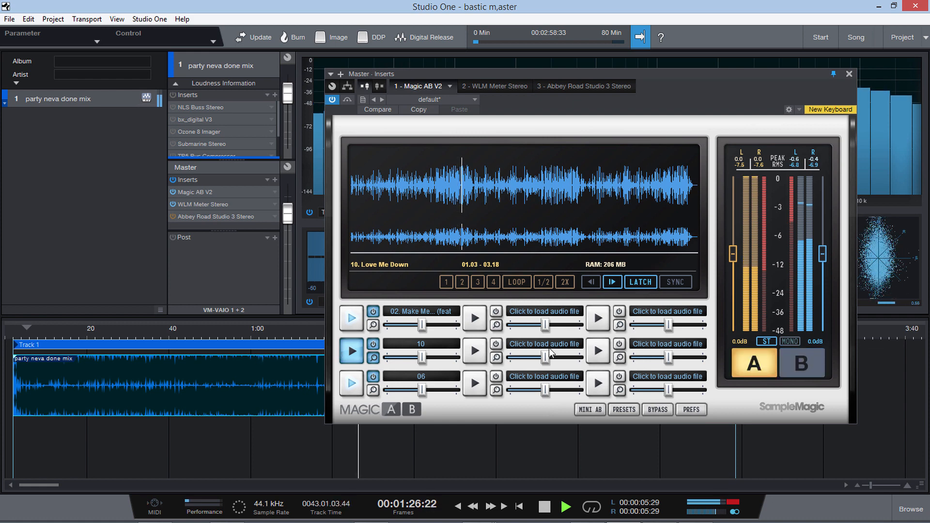
click(798, 367)
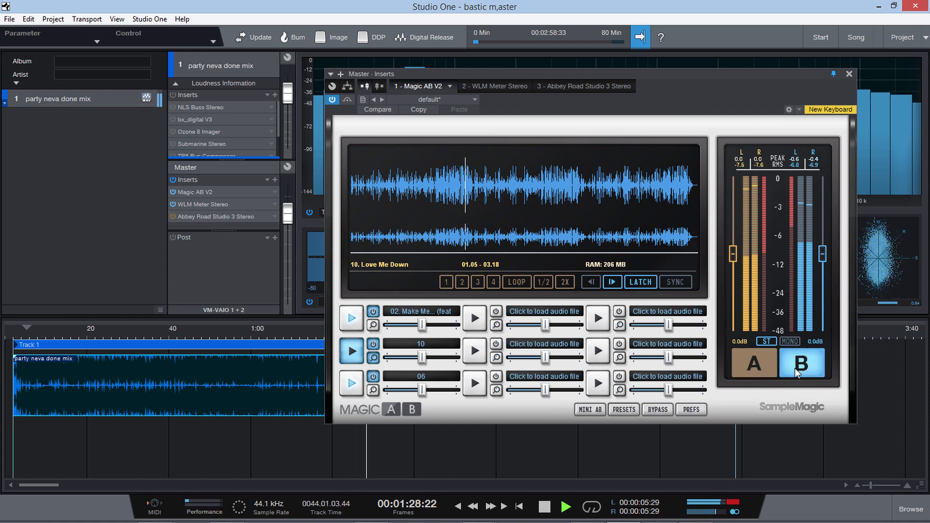
click(755, 361)
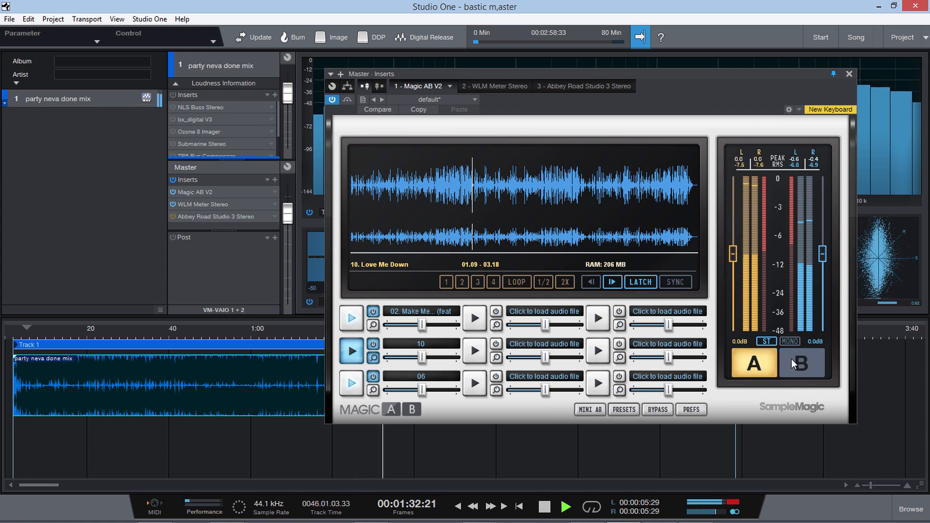
key(space)
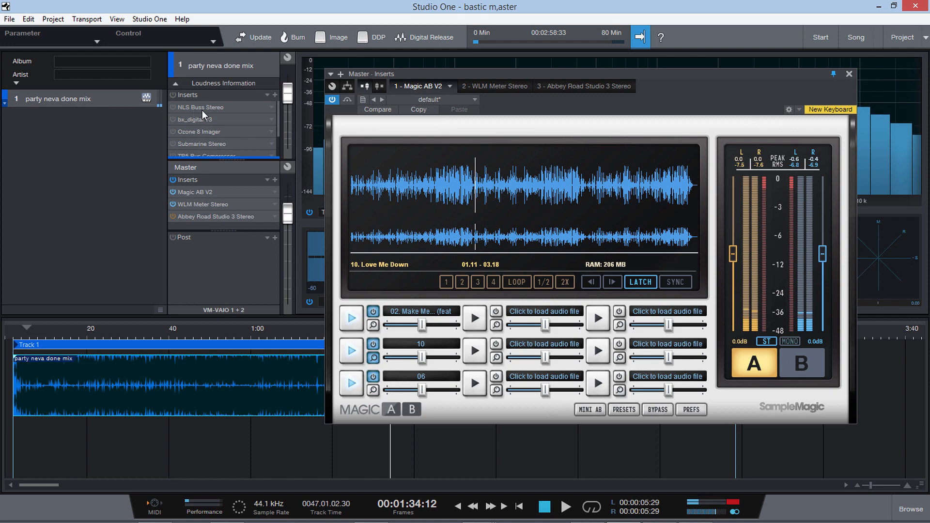
Open WLM Meter Stereo on the master, check the mix's loudness during brief playback, and bring Magic AB V2 back to the front
drag(528, 72, 529, 50)
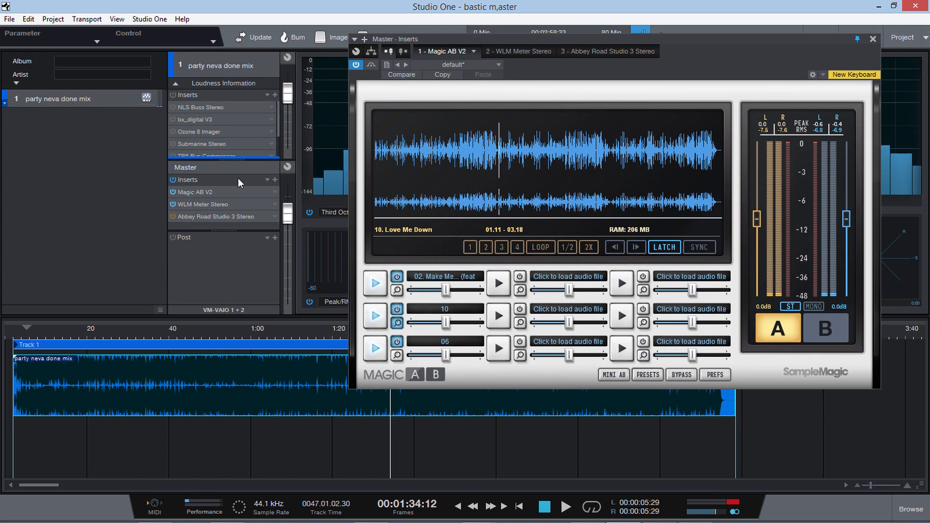
click(209, 205)
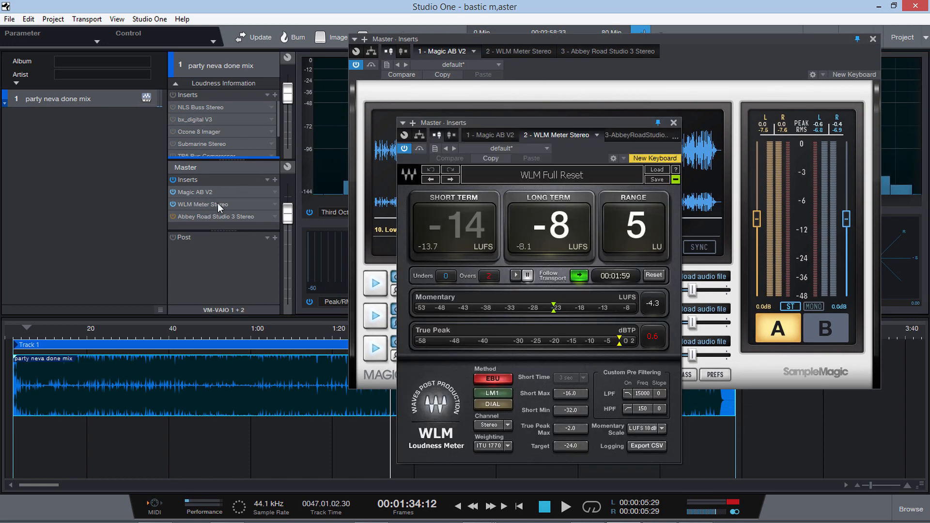
key(space)
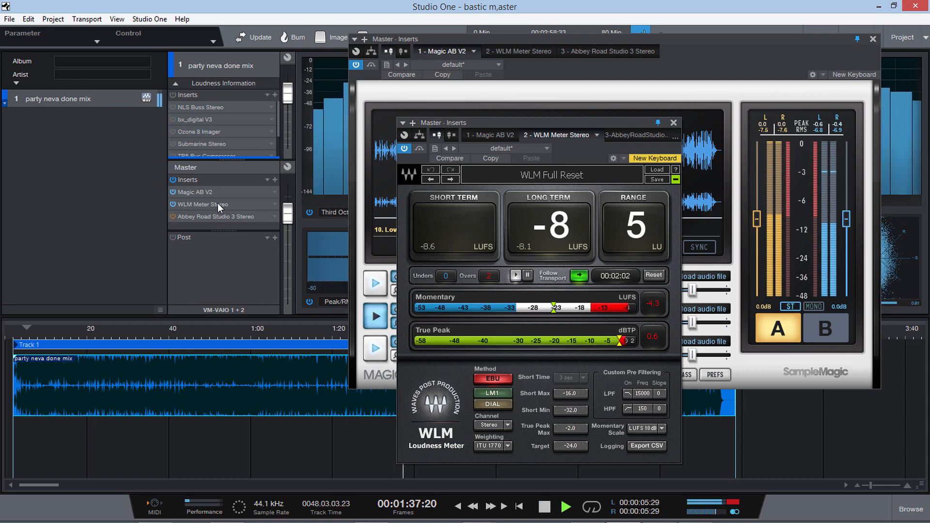
key(space)
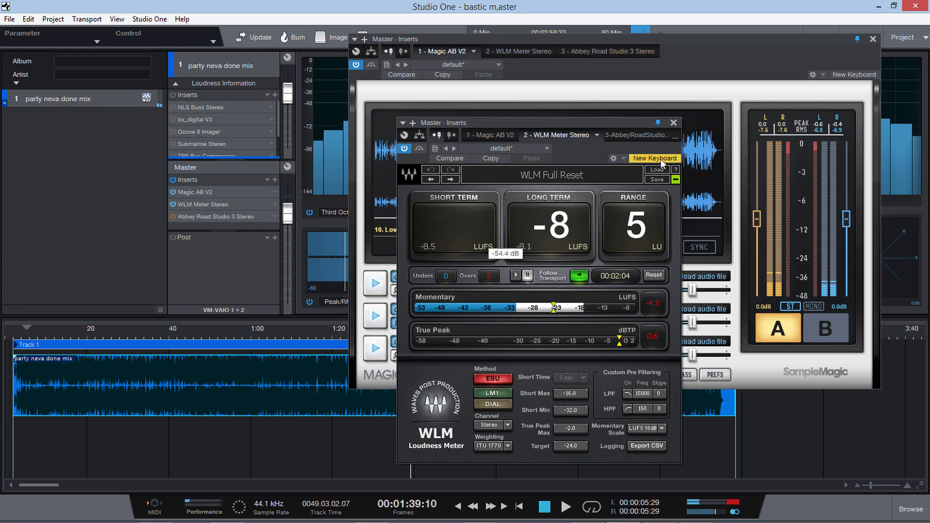
click(768, 88)
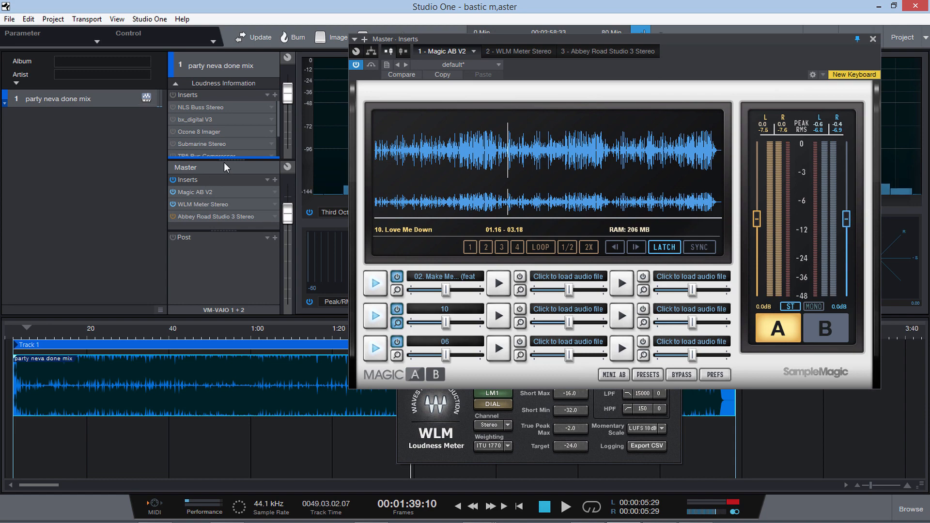
Enlarge the track's insert list, open its NLS Buss Stereo plug-in and hide the VCA groups console
drag(224, 159, 224, 183)
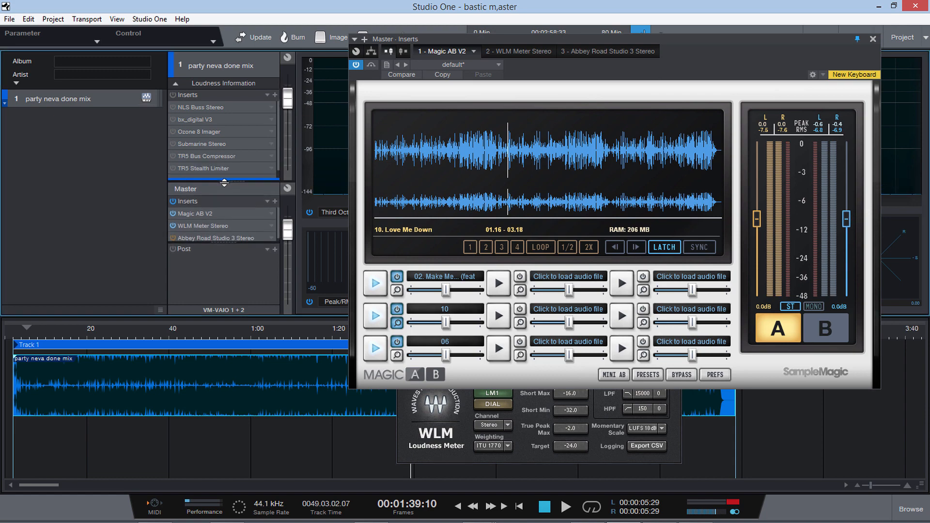
click(211, 107)
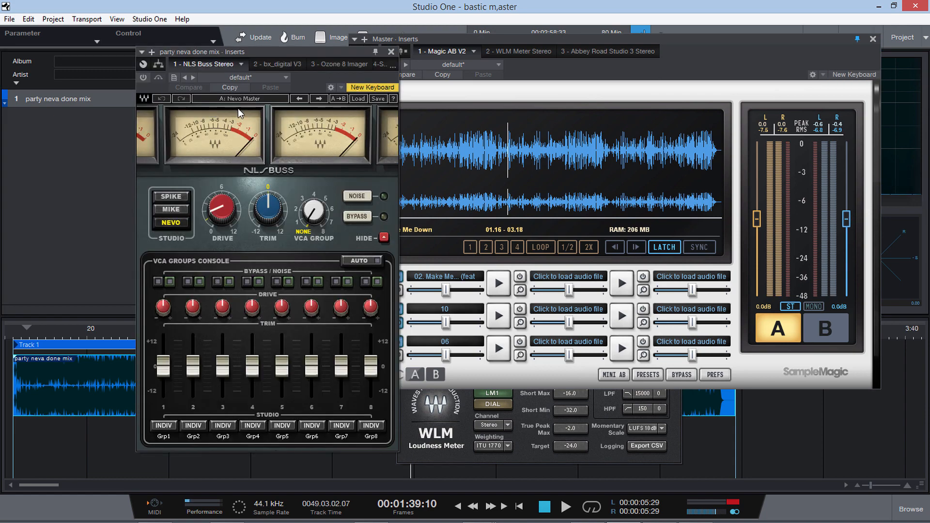
drag(277, 54, 440, 52)
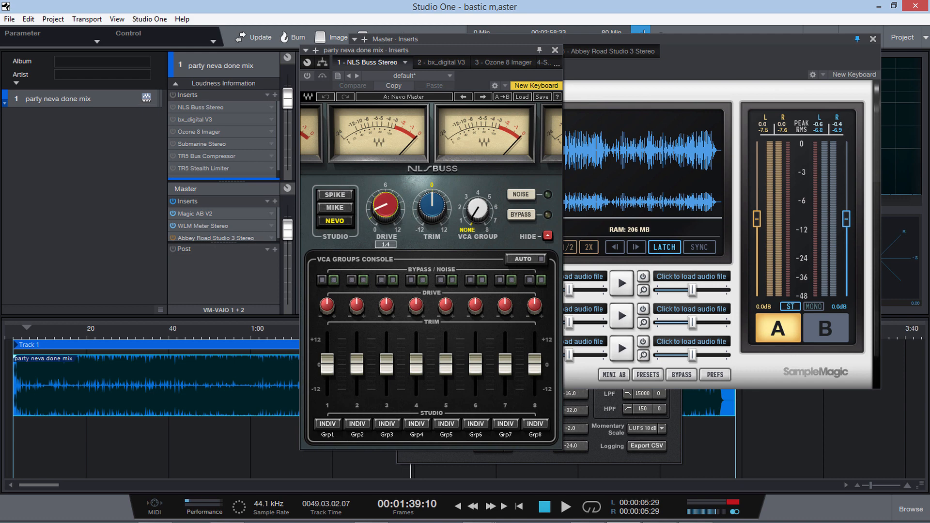
drag(418, 209, 426, 211)
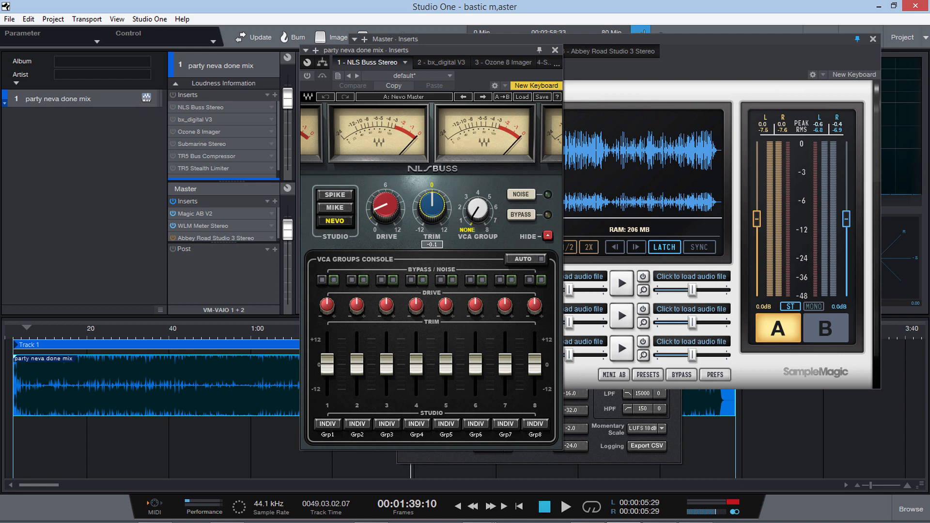
click(547, 236)
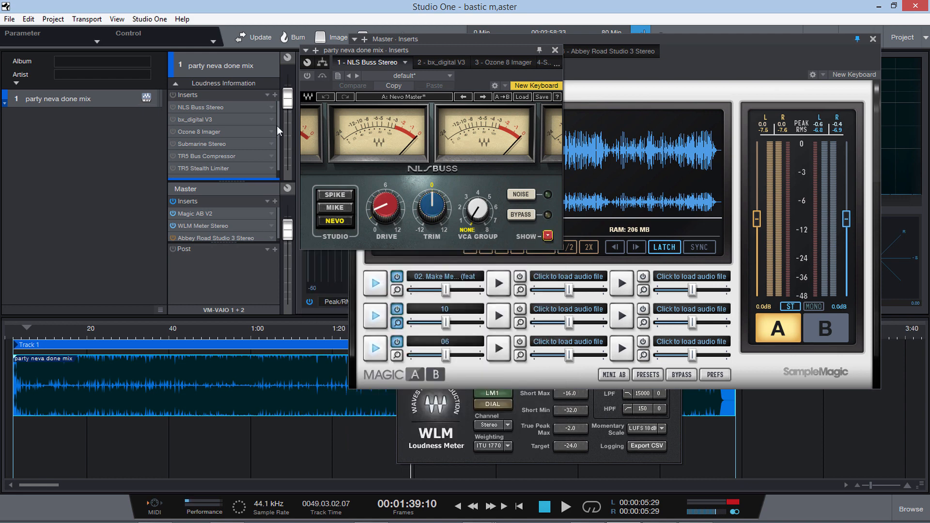
Enable NLS Buss Stereo on the playing mix, compare it bypassed and active, leave it active and stop playback
key(space)
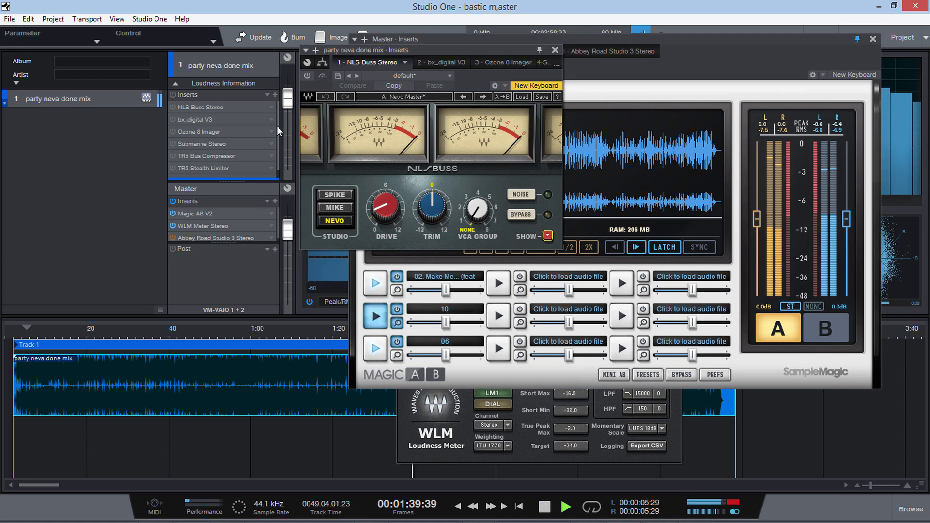
click(173, 108)
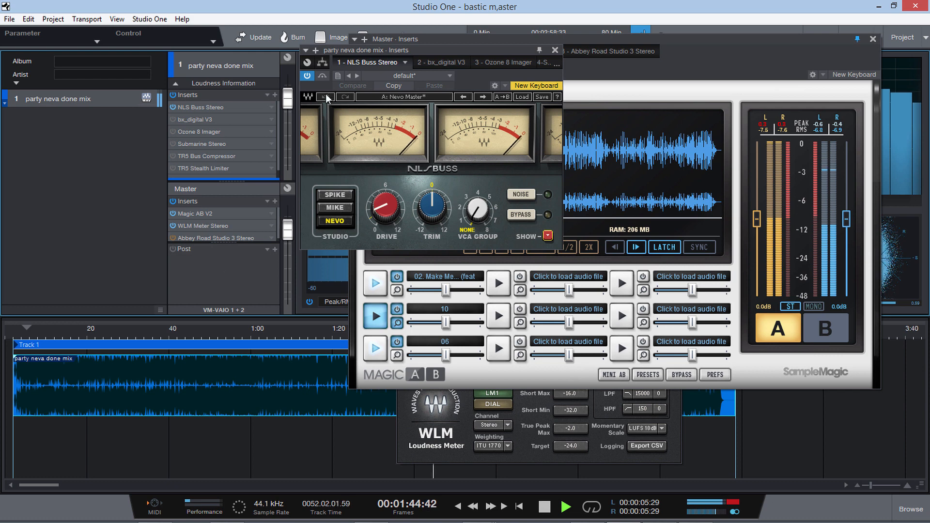
click(322, 76)
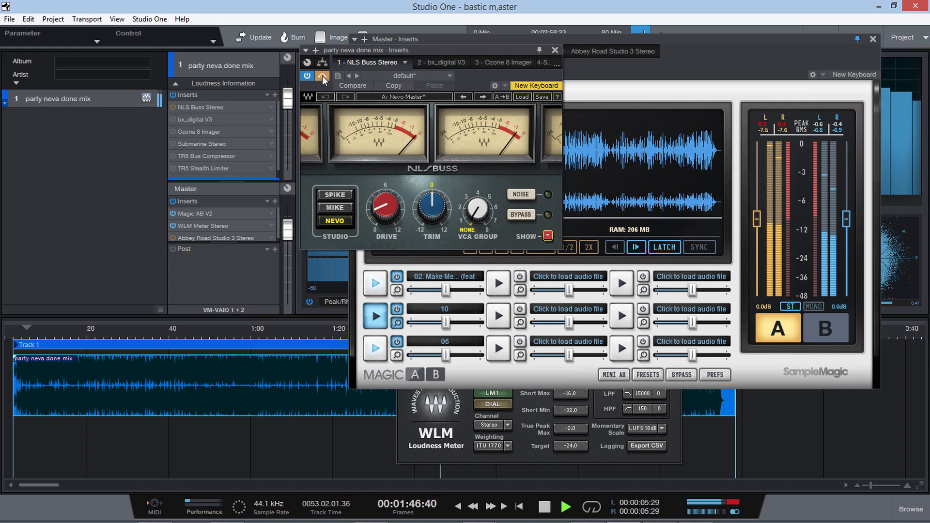
click(322, 75)
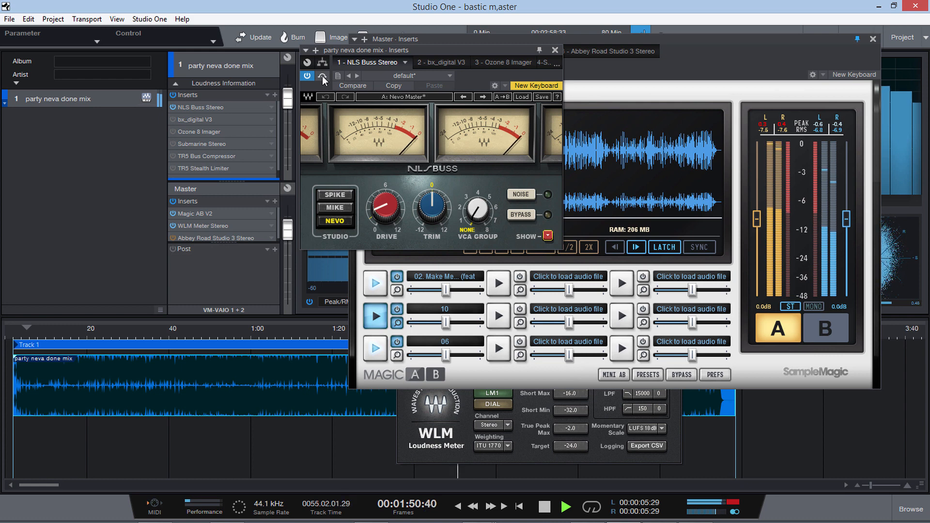
key(space)
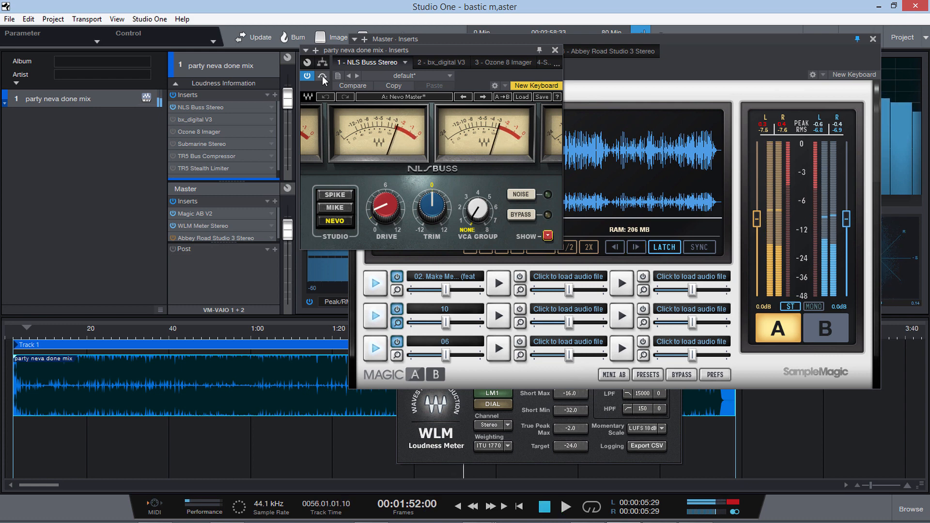
Move the playback position back to about 10 seconds and play the mix from there with NLS Buss active
click(44, 330)
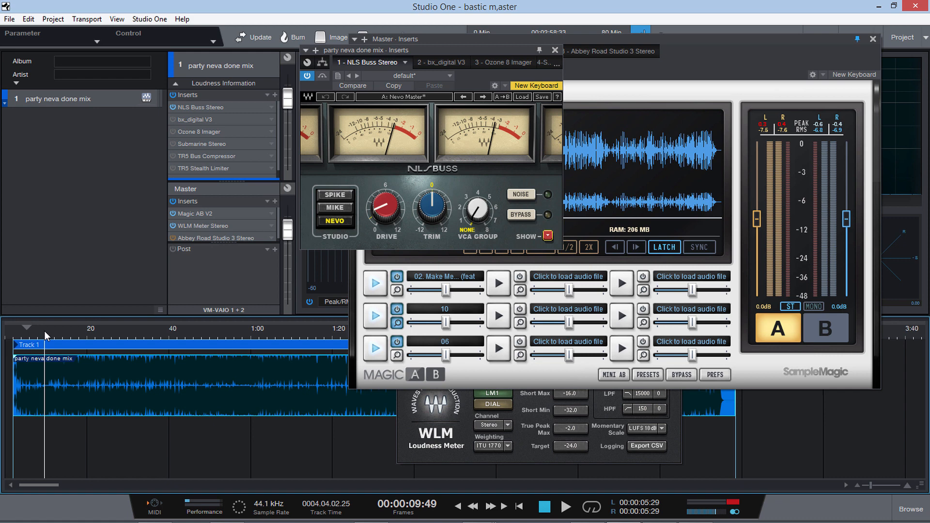
key(space)
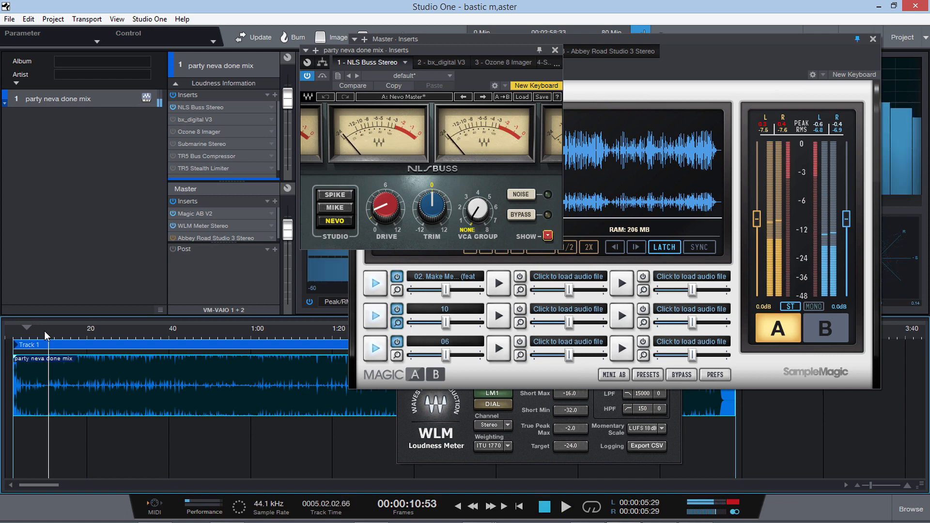
key(space)
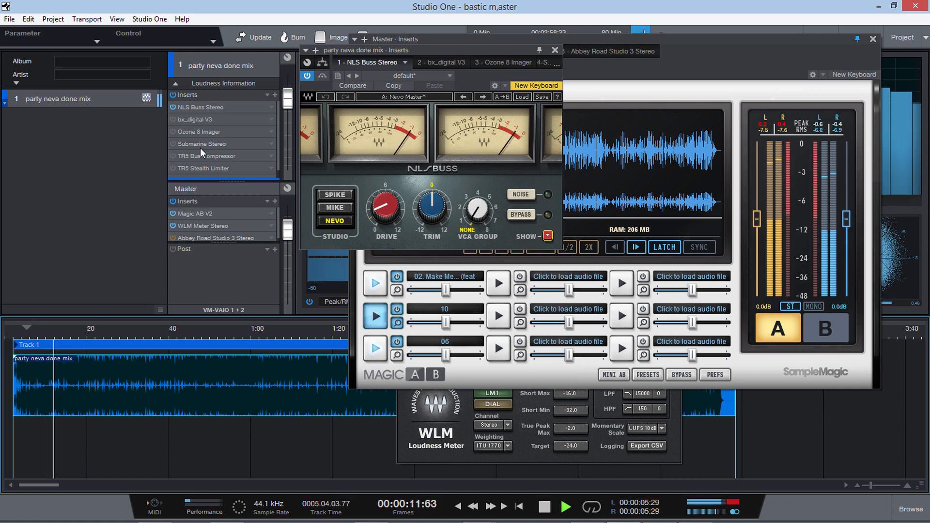
Open the track's bx_digital V3 equalizer, stop playback and move the plug-in window clear of the Magic AB meters
click(198, 120)
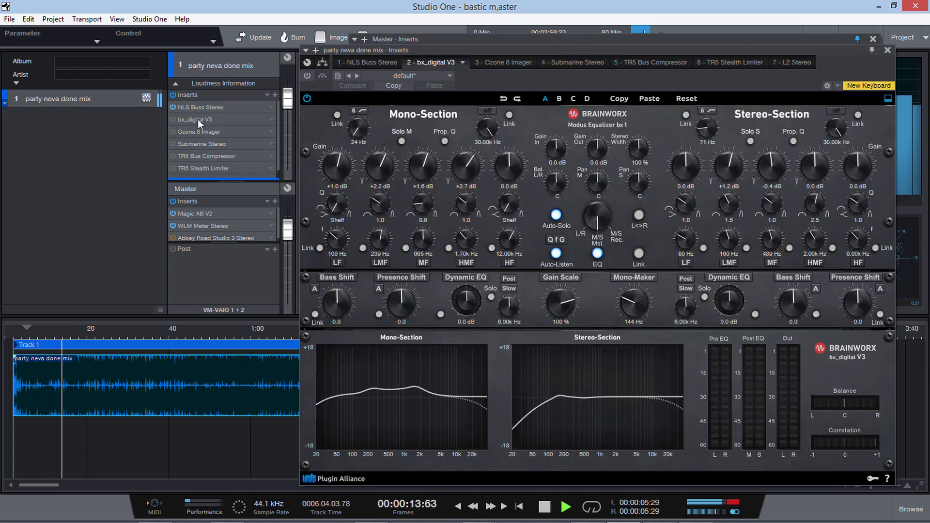
key(space)
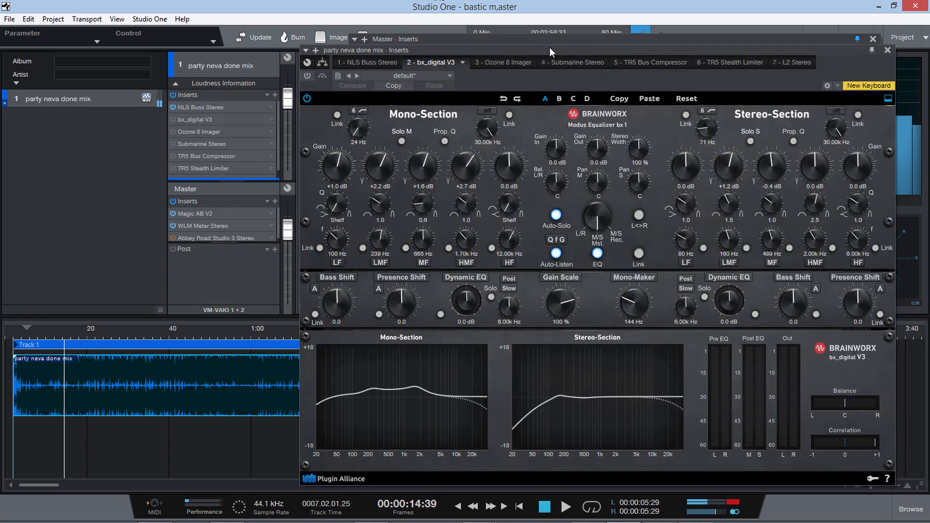
drag(549, 48, 330, 23)
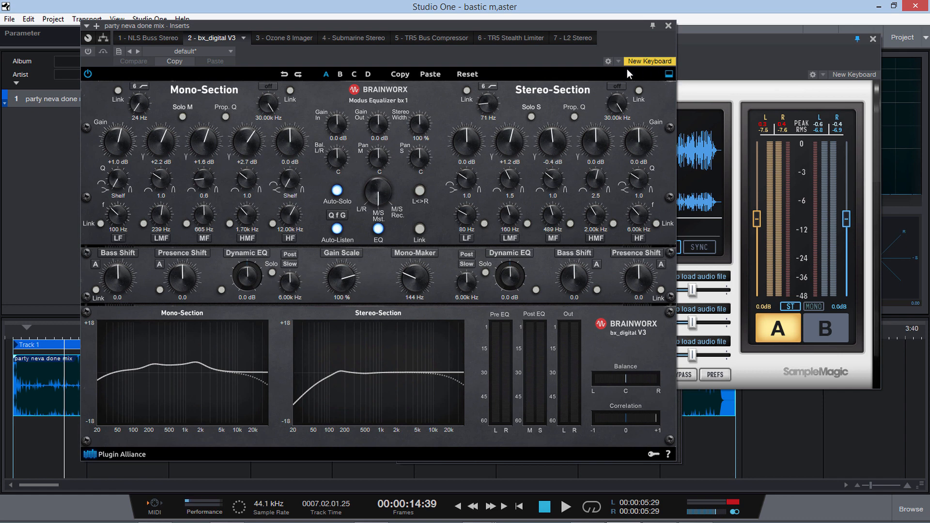
Enable bx_digital V3 on the playing mix, bypass it to compare the sound, and stop playback
key(space)
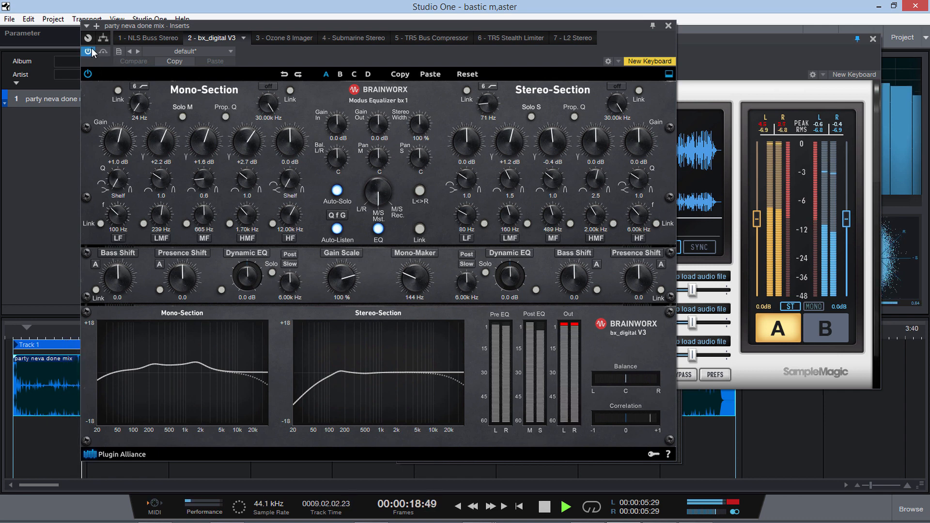
drag(258, 25, 328, 14)
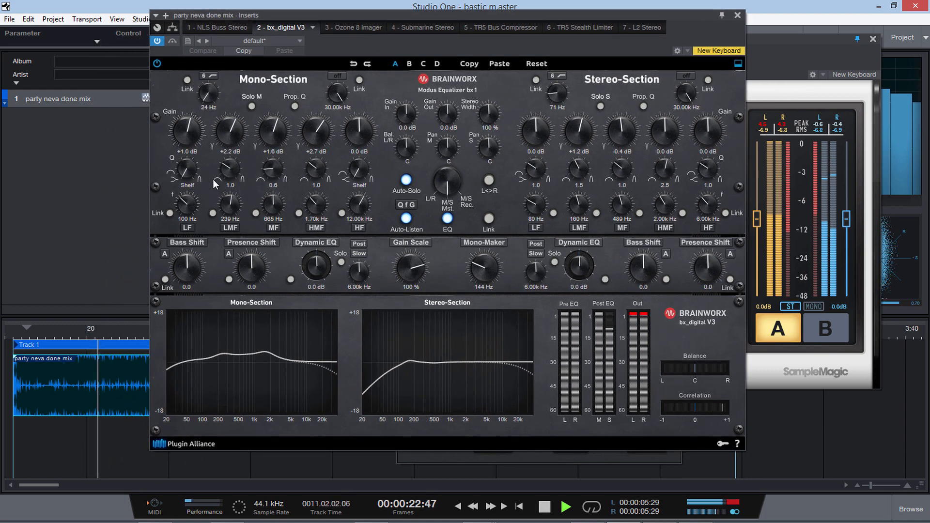
click(173, 42)
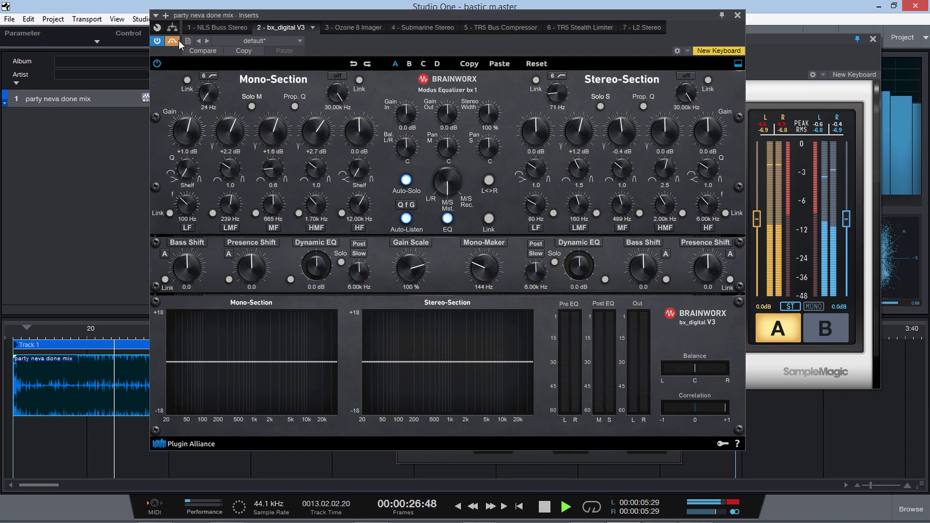
key(space)
Switch to RME TotalMix FX, set the Main output fader to about -15.7 dB, and minimize the mixer
mouse_move(575, 501)
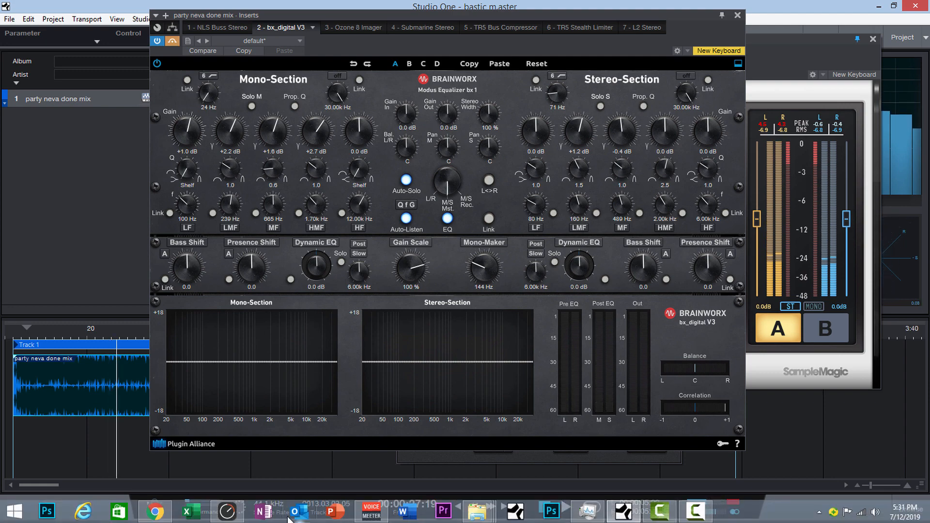
click(227, 518)
drag(751, 378, 752, 370)
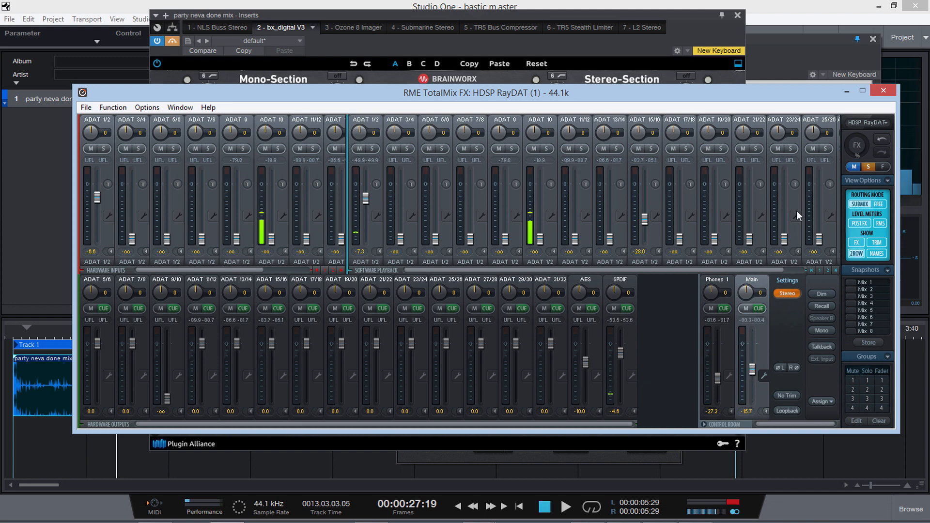
click(847, 91)
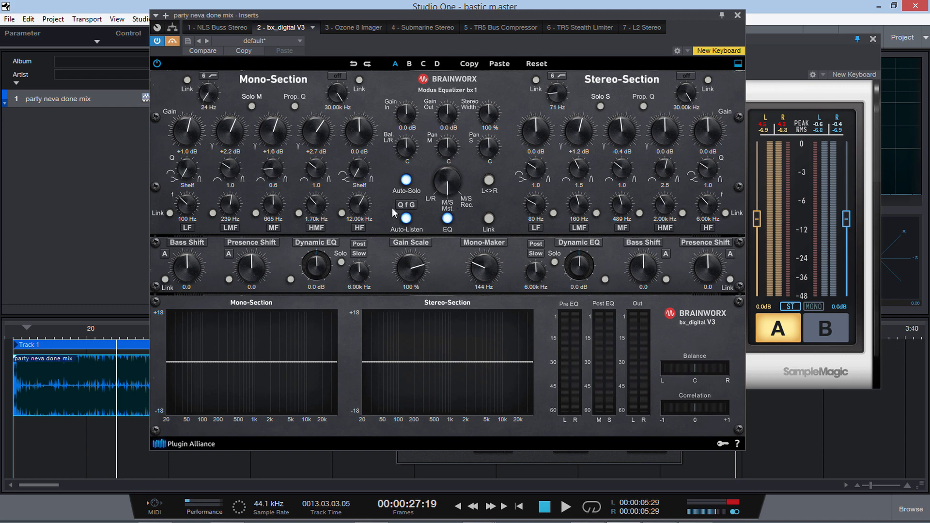
Reactivate bx_digital V3 on the playing mix, disable Auto-Listen and Auto-Solo, and set the mono gains: LMF +1.9, MF +0.7, HMF +1.9 dB
key(space)
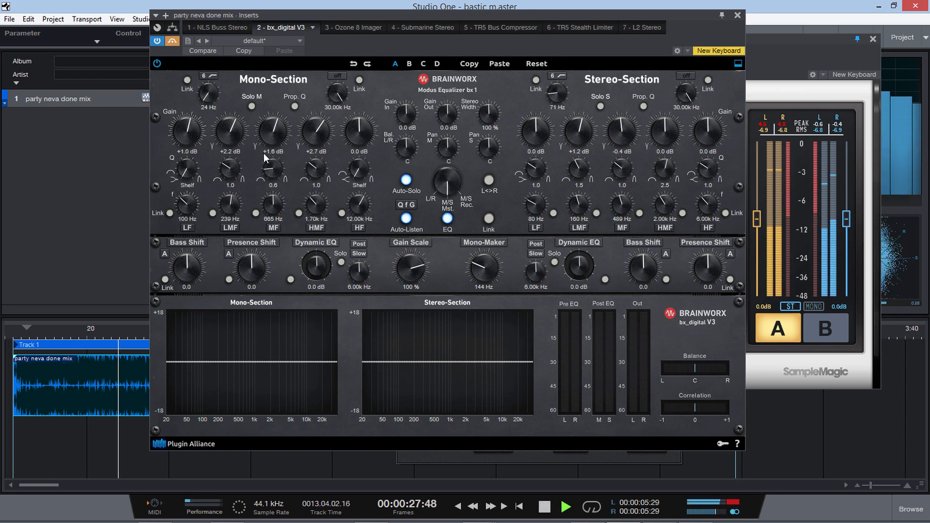
click(172, 41)
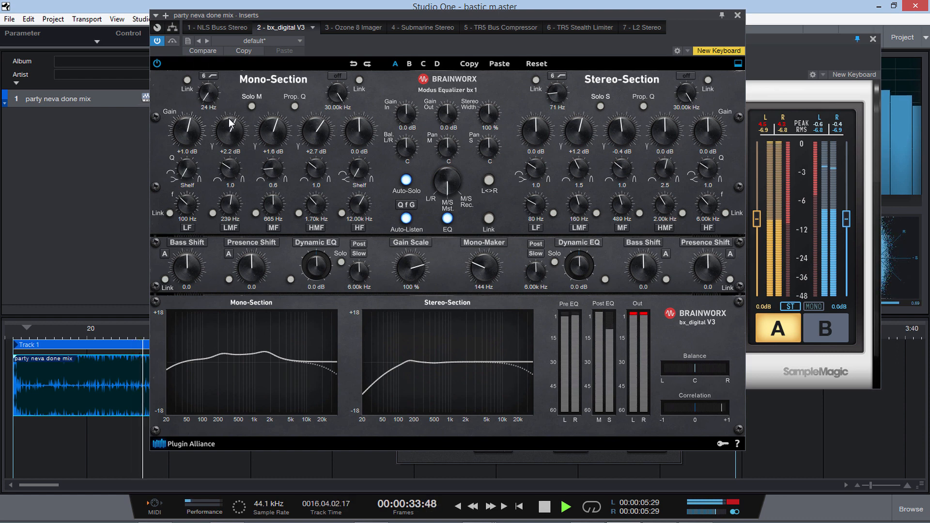
drag(230, 125, 229, 127)
click(406, 218)
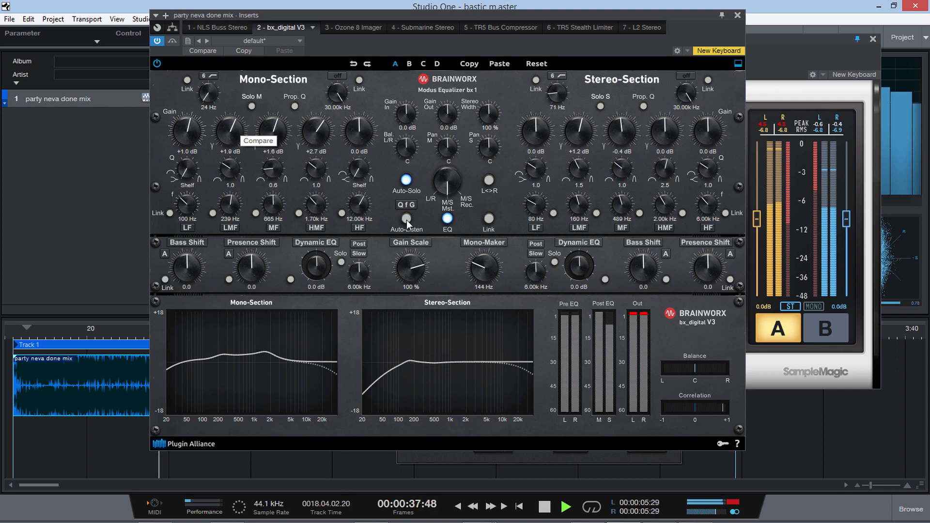
click(406, 179)
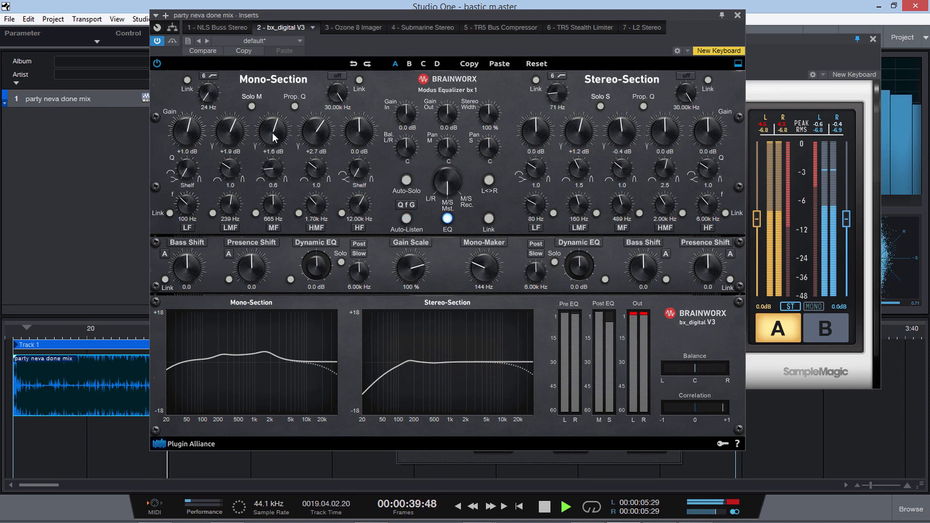
drag(272, 133, 314, 144)
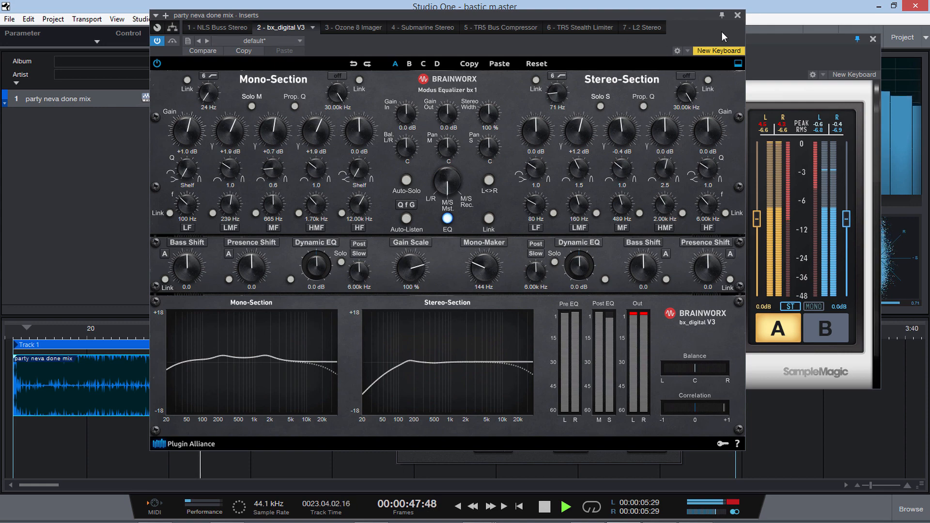
Close bx_digital V3 and compare the mix with the Love Me Down reference from about 1:34 in Magic AB V2, ending on the mix
click(737, 15)
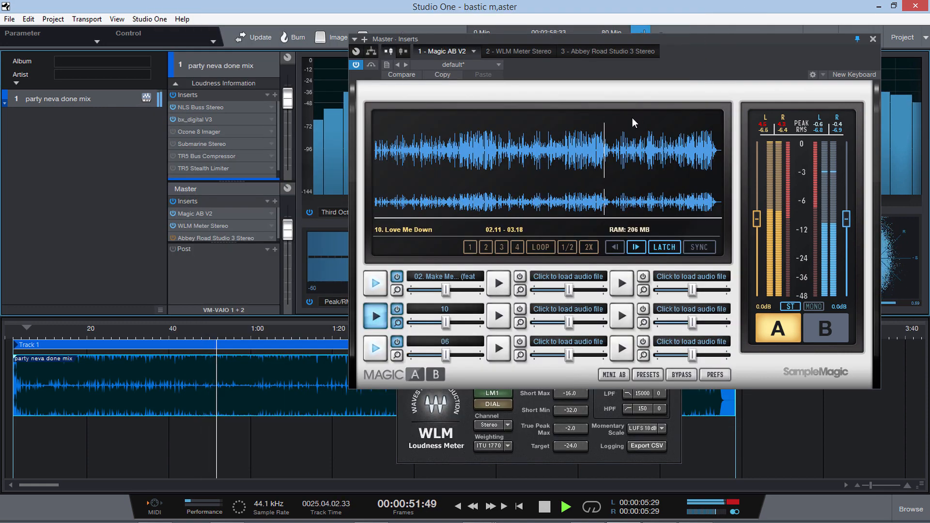
click(827, 329)
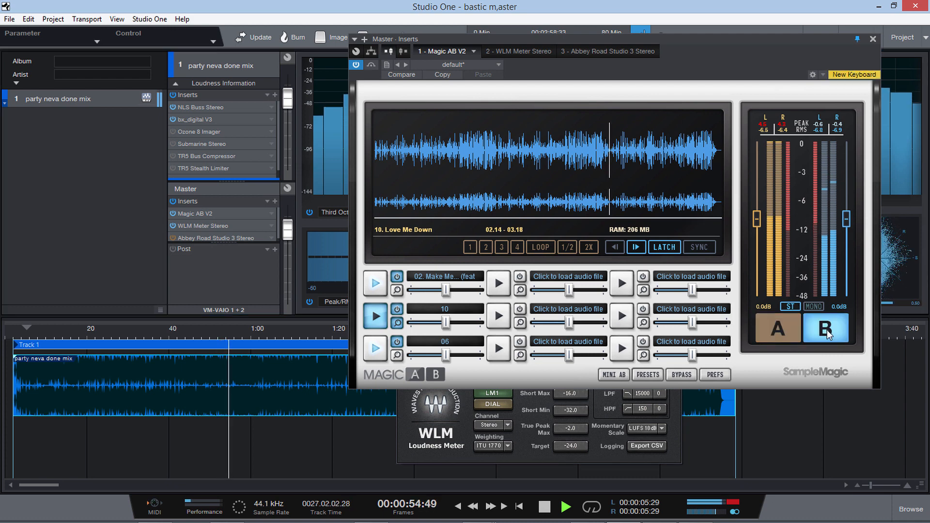
click(535, 153)
click(781, 330)
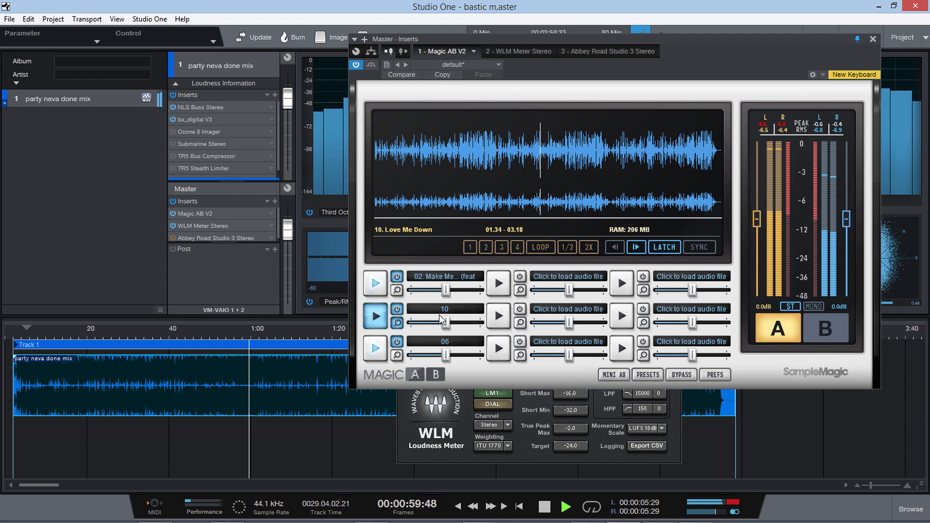
click(824, 329)
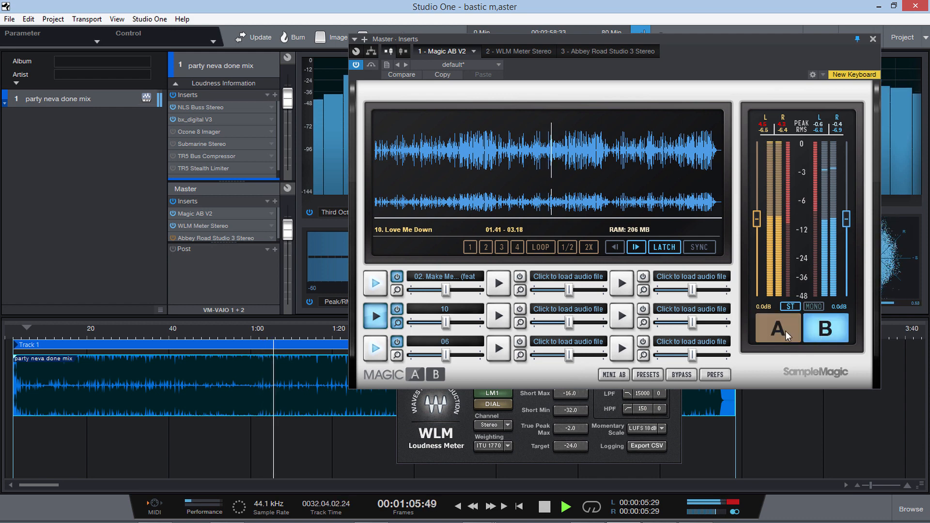
click(779, 327)
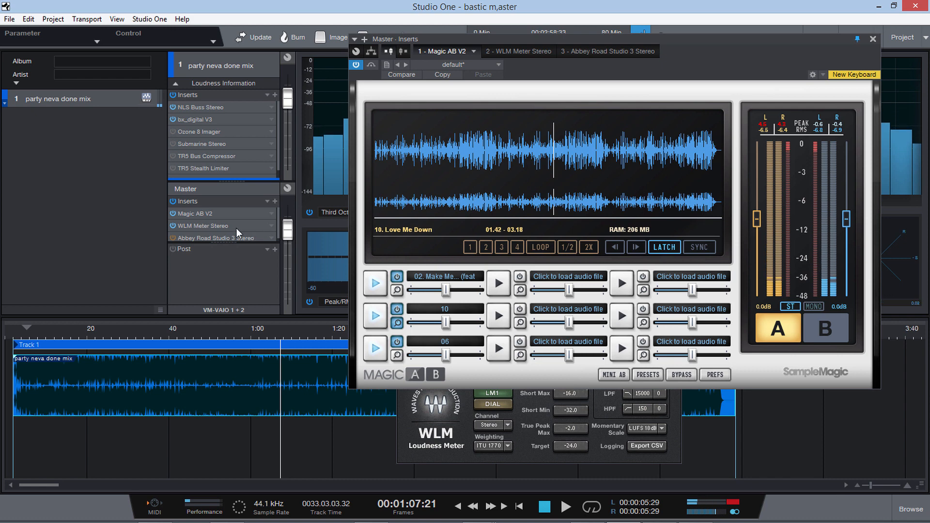
Review the settings of NLS Buss Stereo and bx_digital V3 on the track, and close the plug-in window
double_click(189, 108)
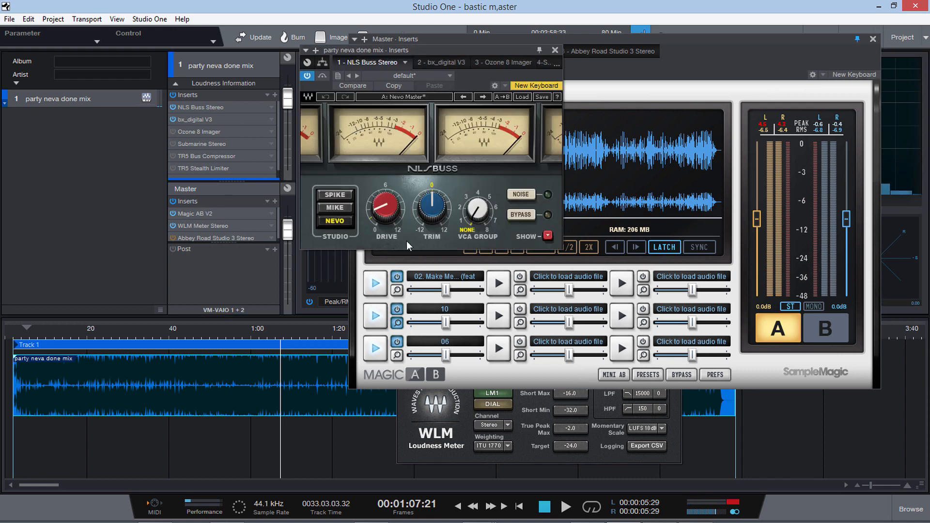
double_click(189, 119)
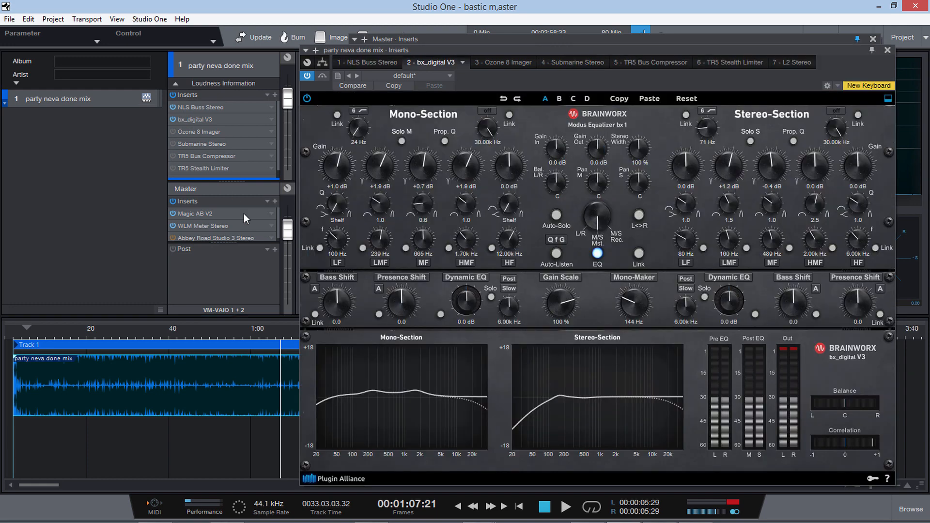
click(889, 49)
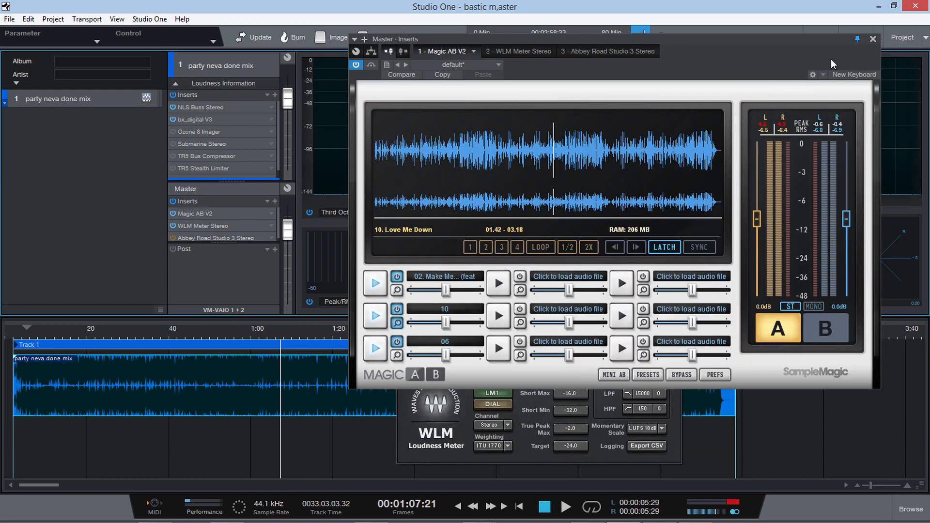
Open the track's Ozone 8 Imager and enable it while the mix plays
double_click(200, 132)
drag(481, 50, 470, 106)
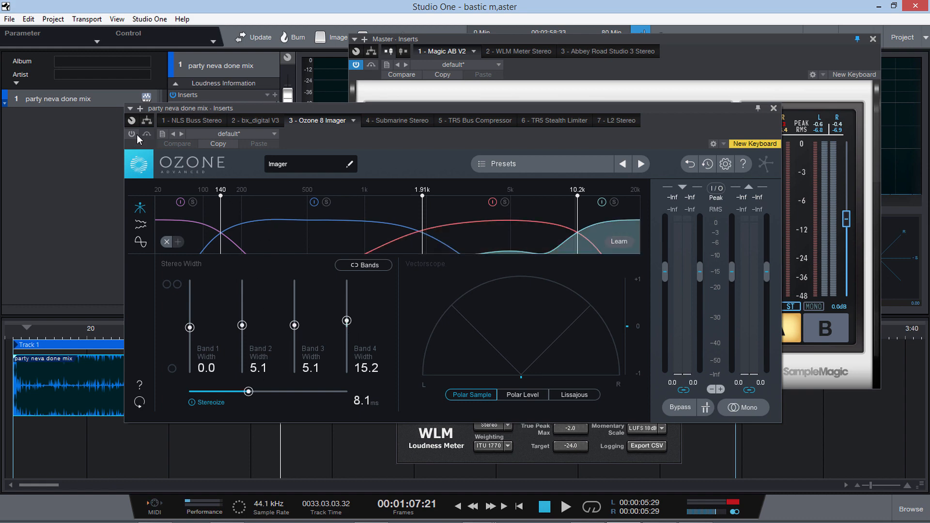
key(space)
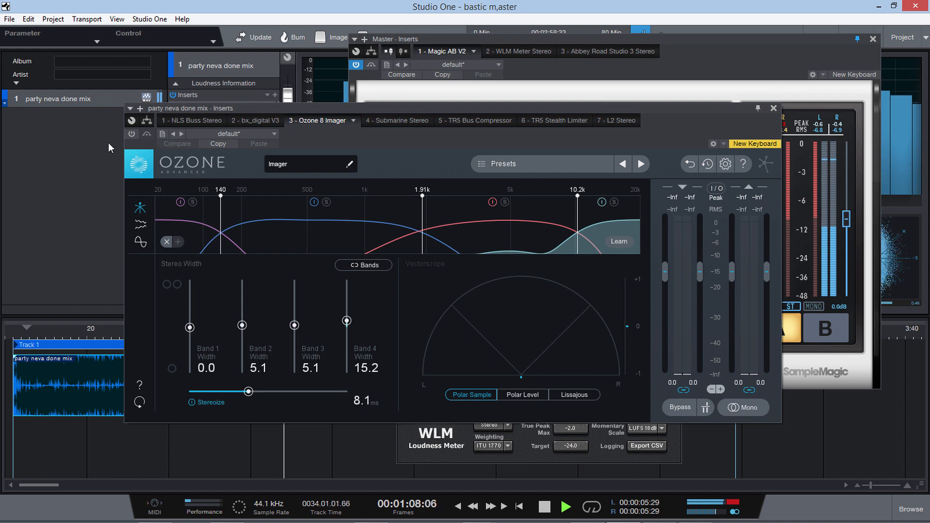
click(132, 134)
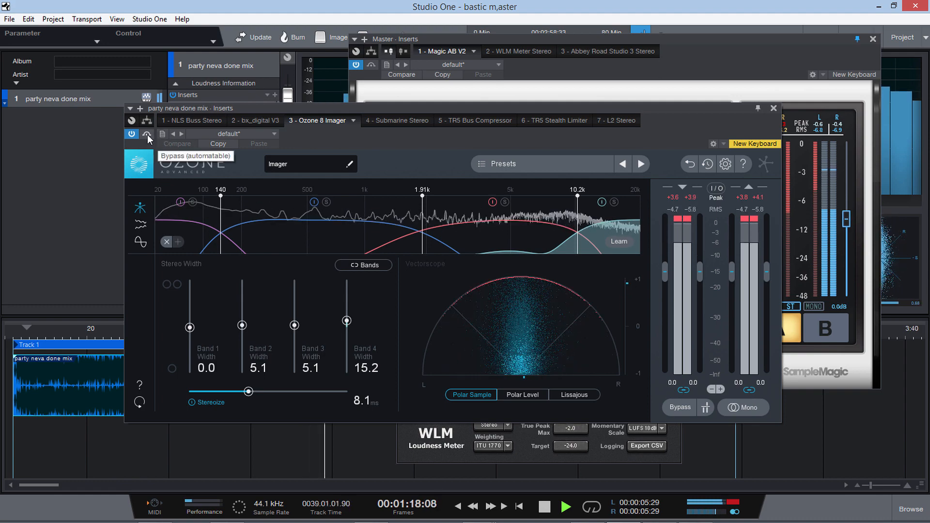
Compare the mix with Ozone 8 Imager bypassed and active, leave it active, stop playback and close the plug-in
click(147, 135)
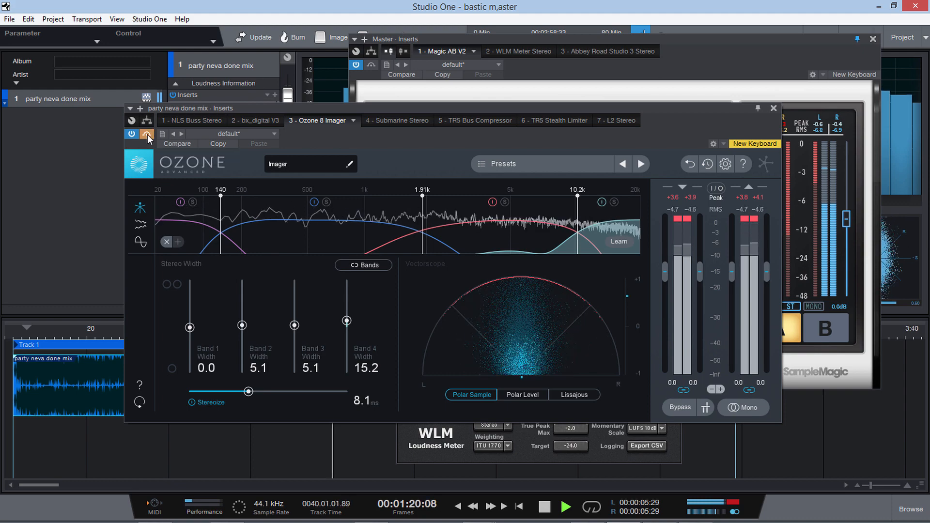
click(147, 135)
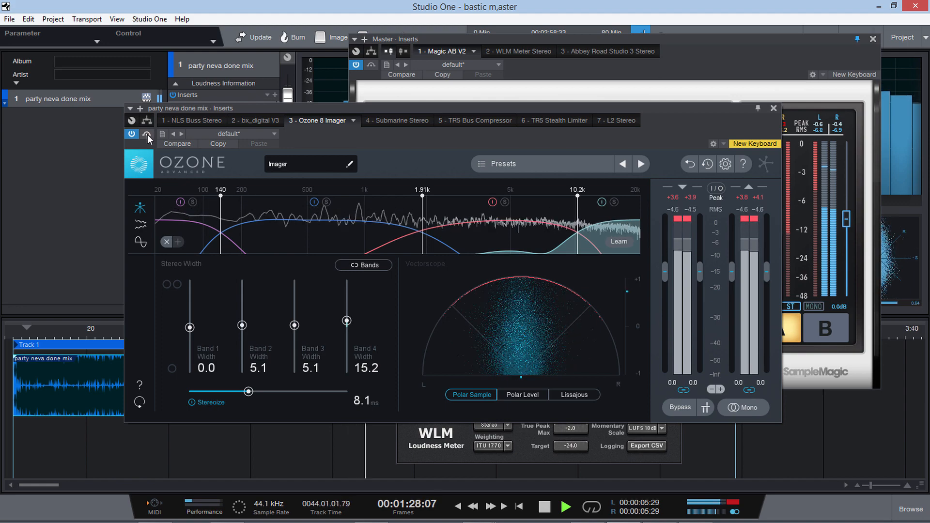
key(space)
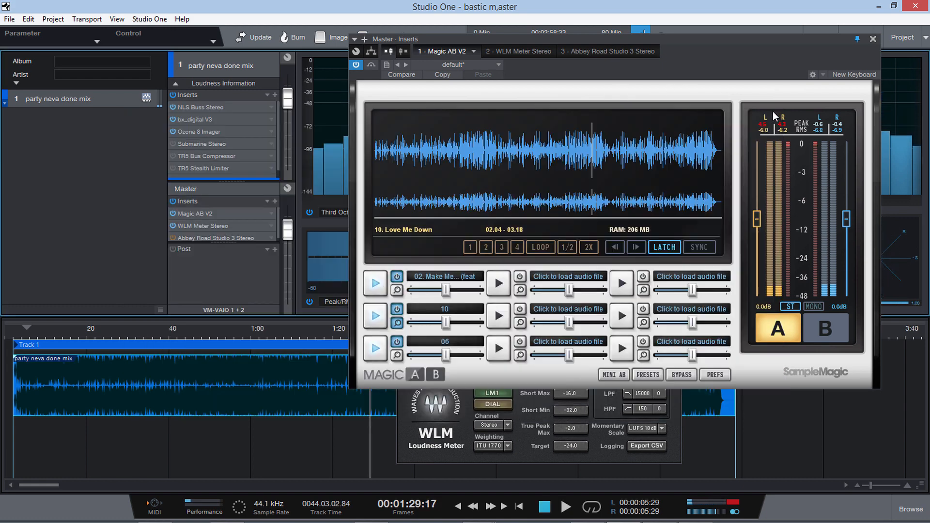
click(773, 108)
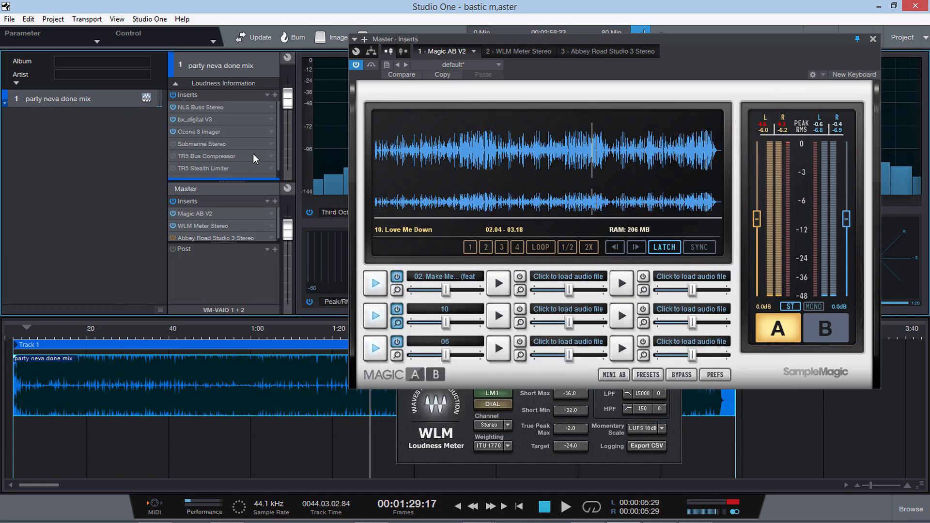
Open the track's Submarine Stereo, play the mix from about 6 seconds, and compare it with the reference in Magic AB V2
double_click(200, 143)
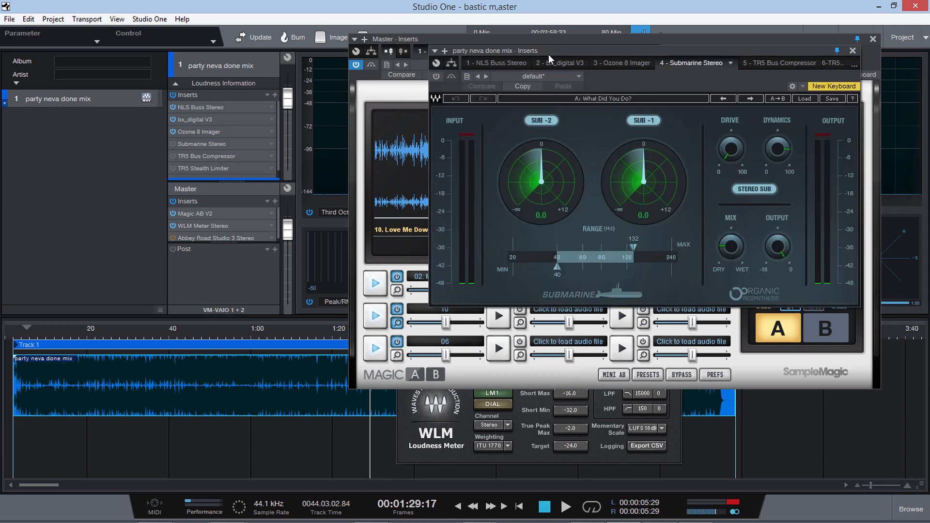
drag(548, 54, 442, 116)
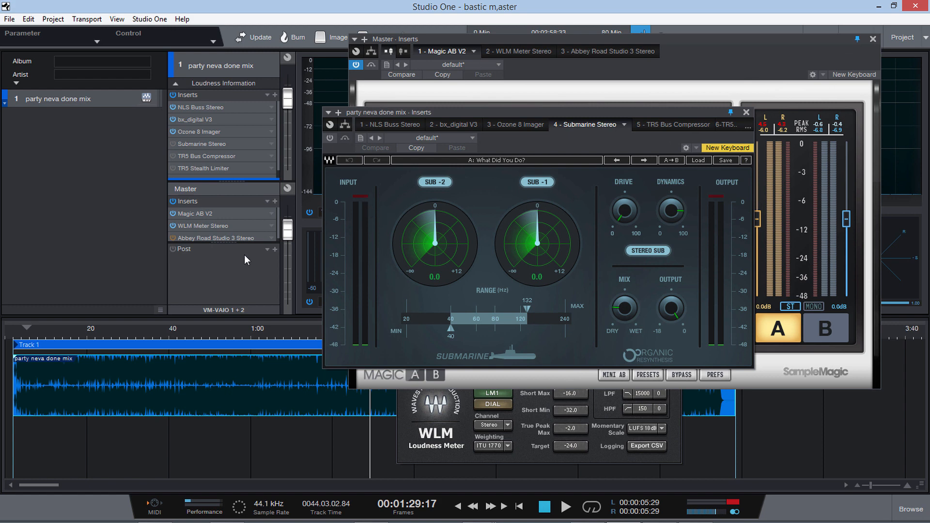
click(31, 330)
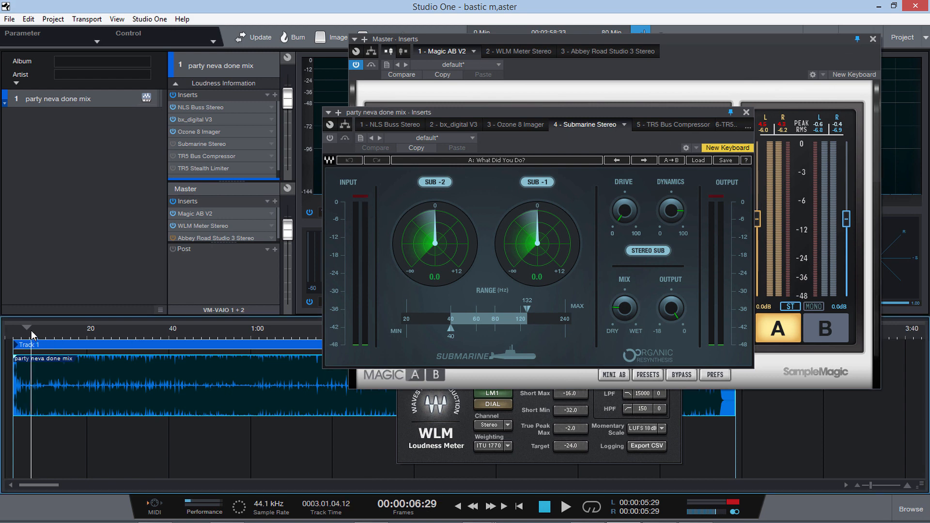
key(space)
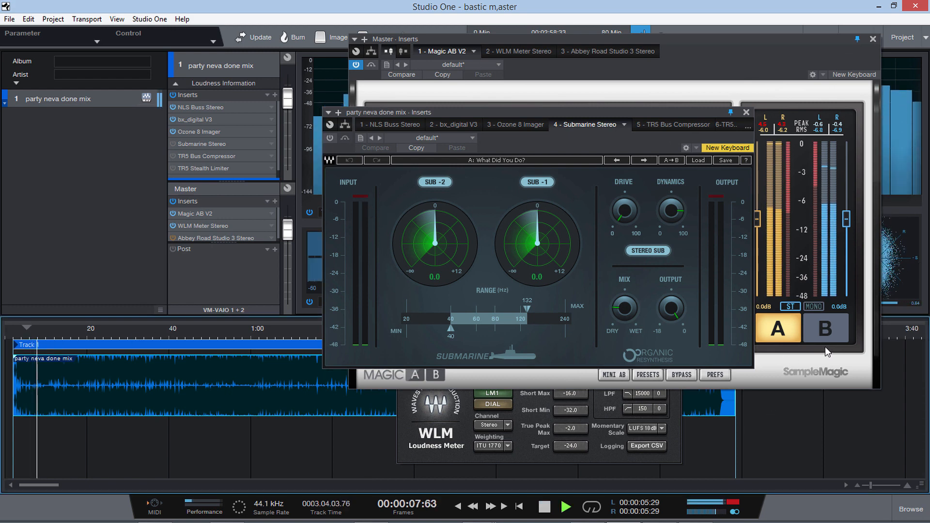
click(819, 331)
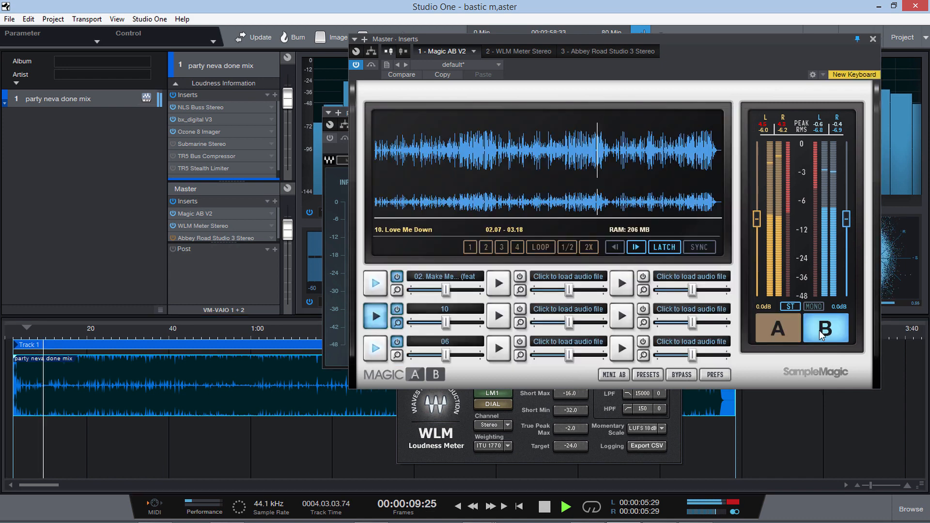
click(777, 328)
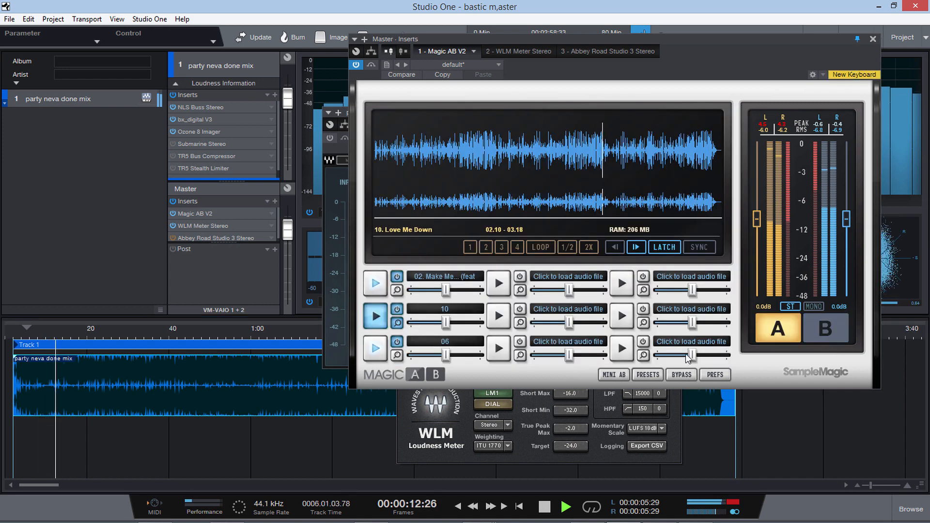
Close Magic AB V2, stop playback, and take a brief look at the track's NLS Buss Stereo
click(212, 145)
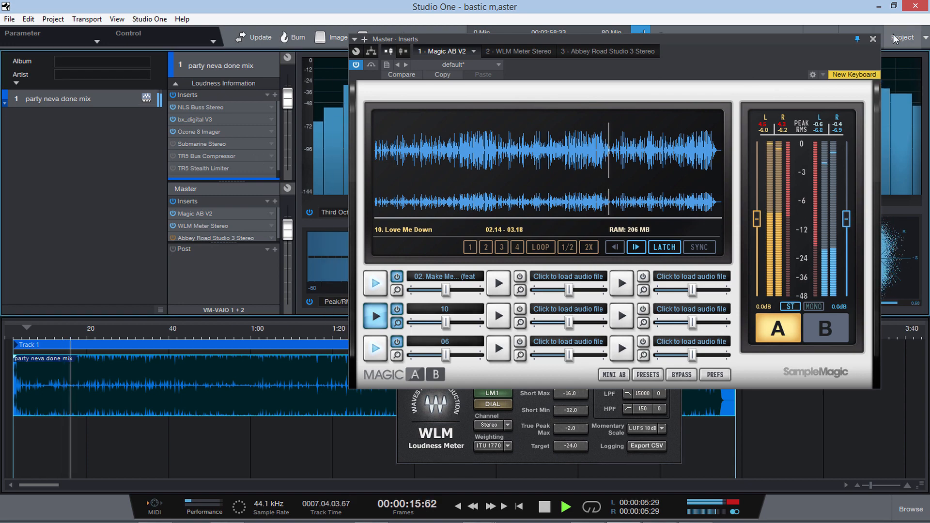
click(873, 40)
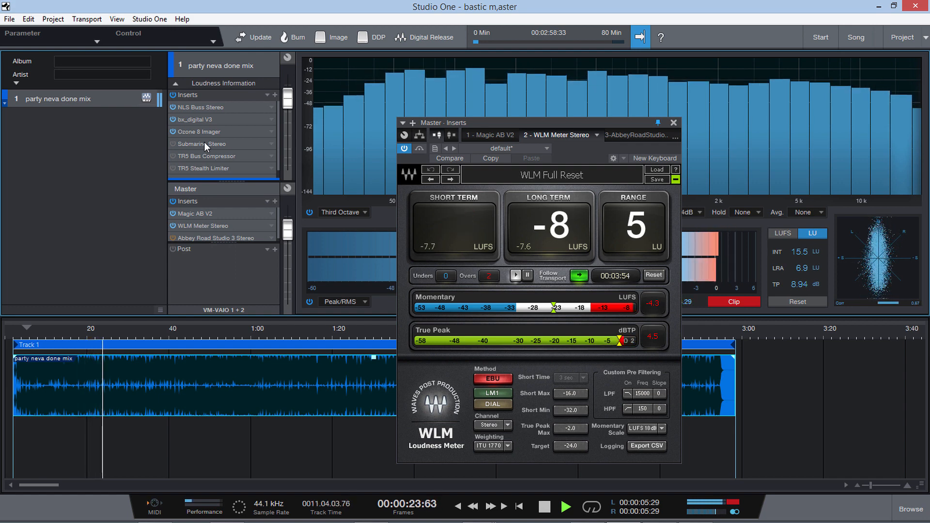
key(space)
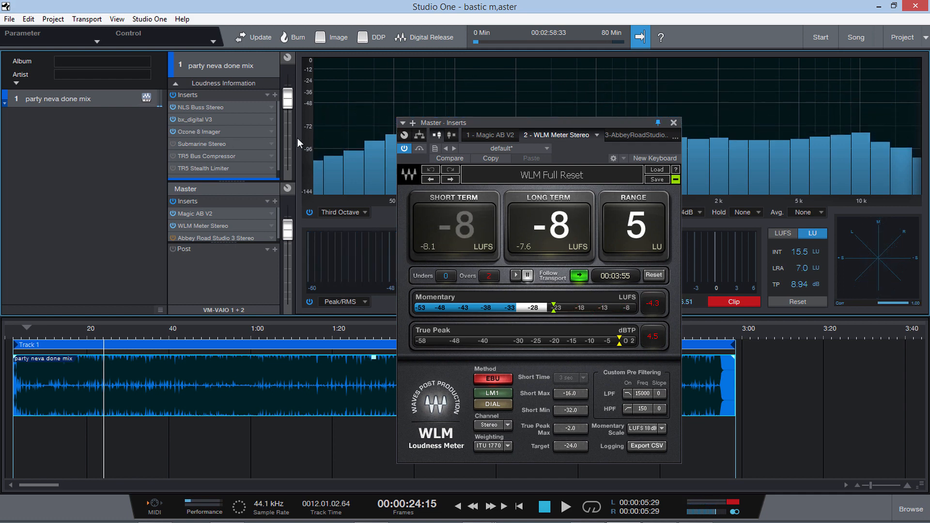
double_click(191, 107)
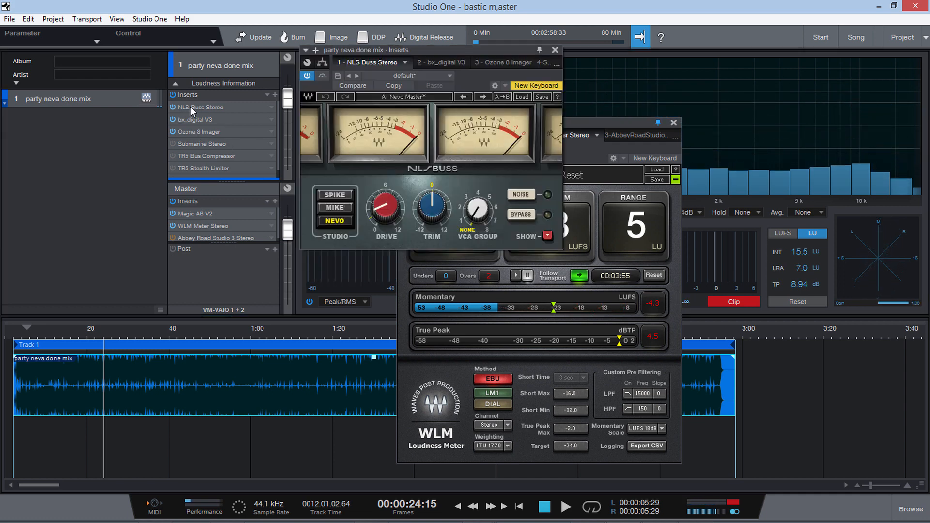
click(557, 50)
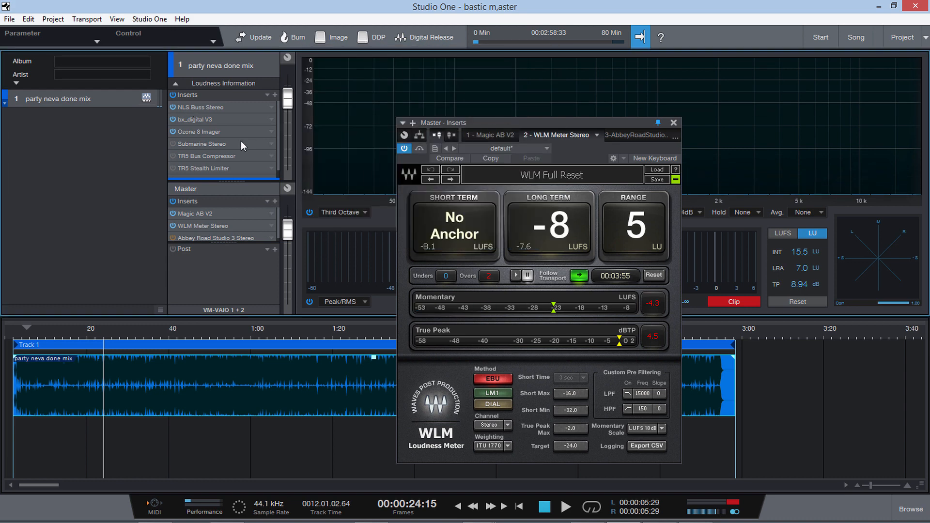
Open the track's Submarine Stereo, resume playback and enable the plug-in
double_click(210, 144)
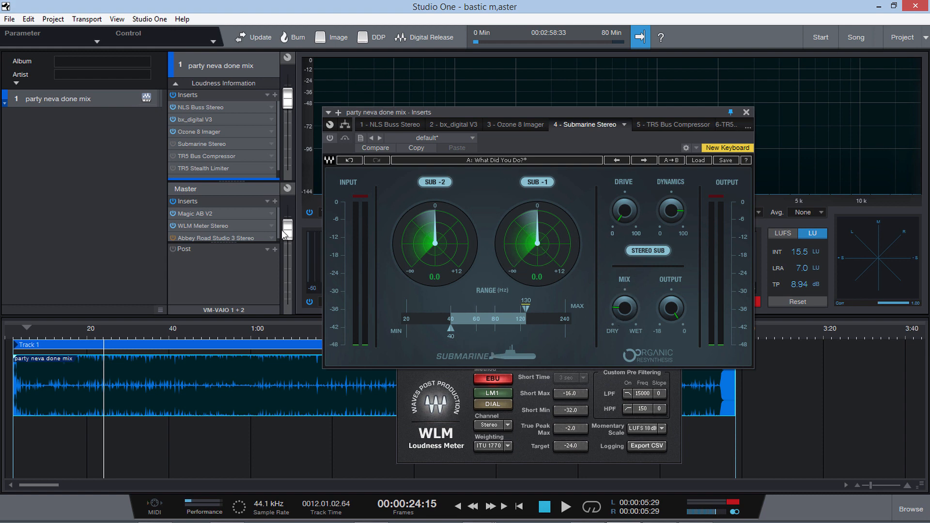
key(space)
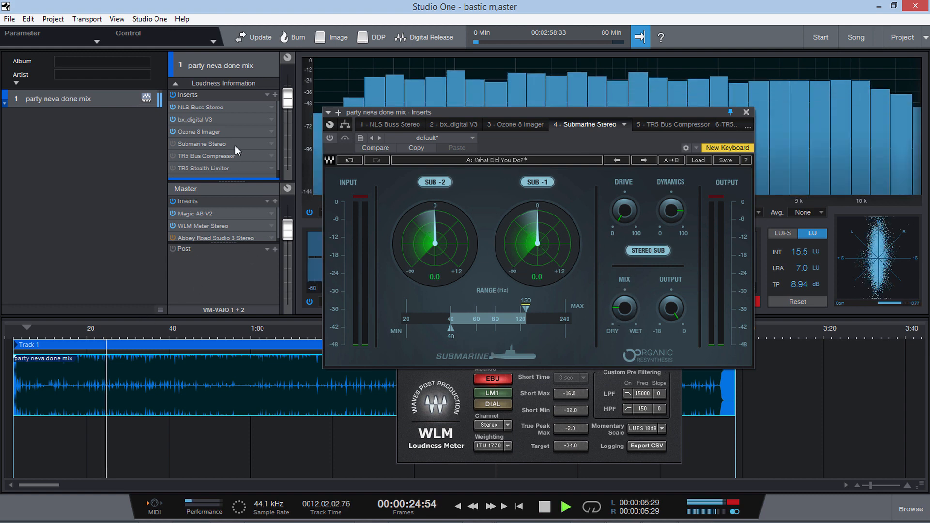
click(331, 138)
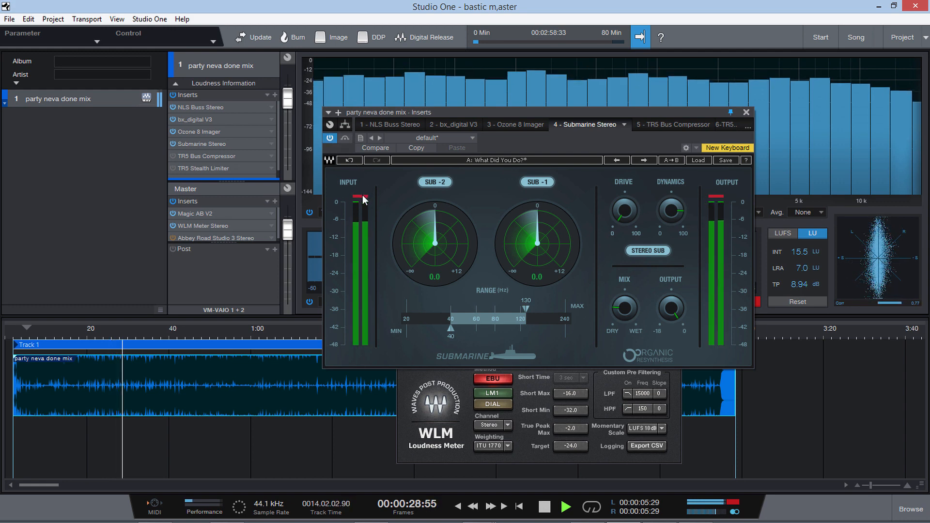
Compare the mix with Submarine Stereo bypassed and active, leave it active, and close the plug-in windows while the mix plays
click(346, 138)
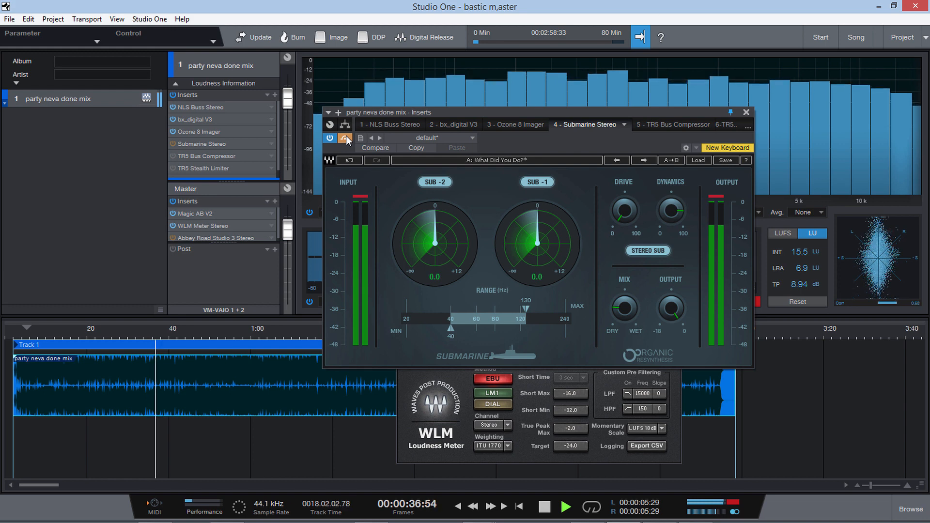
click(346, 137)
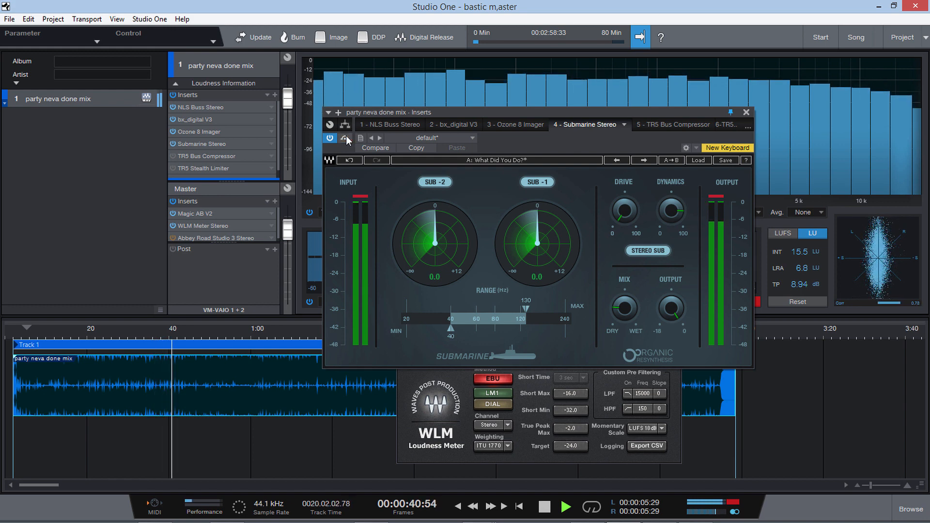
key(space)
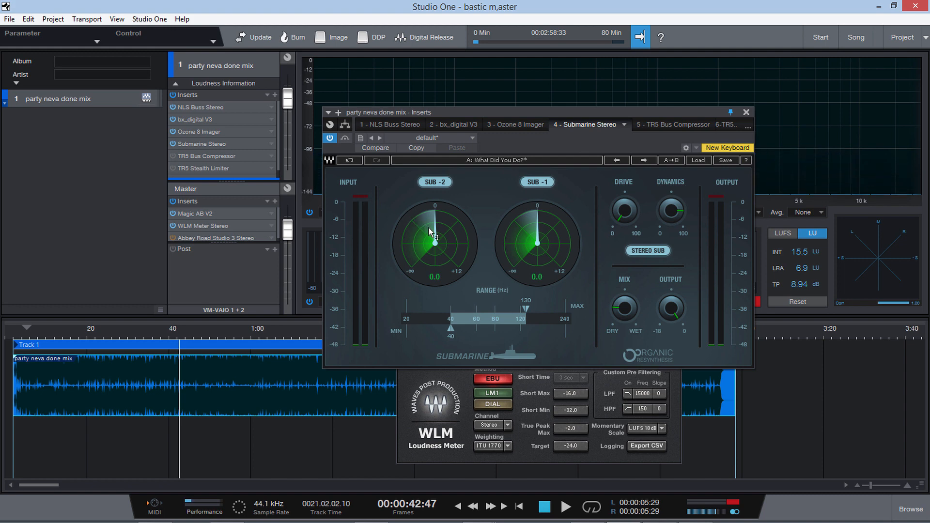
key(space)
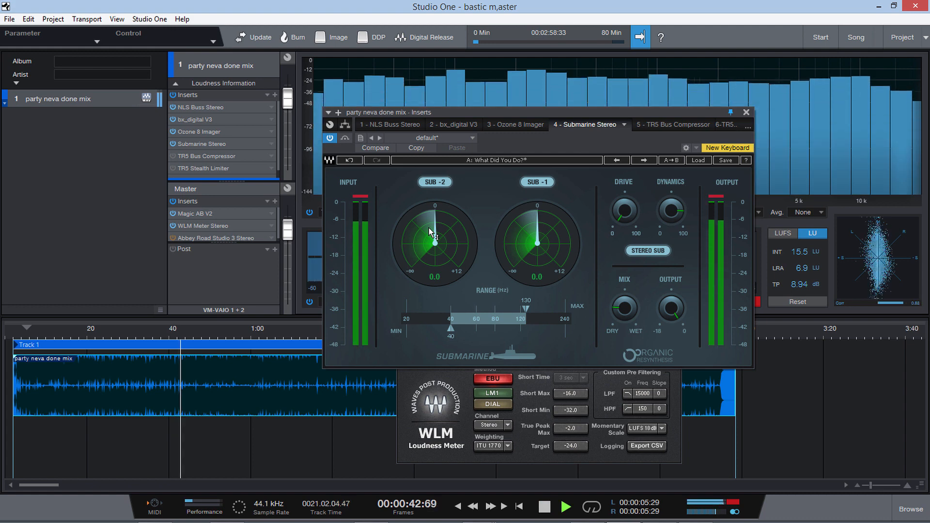
click(747, 112)
click(674, 122)
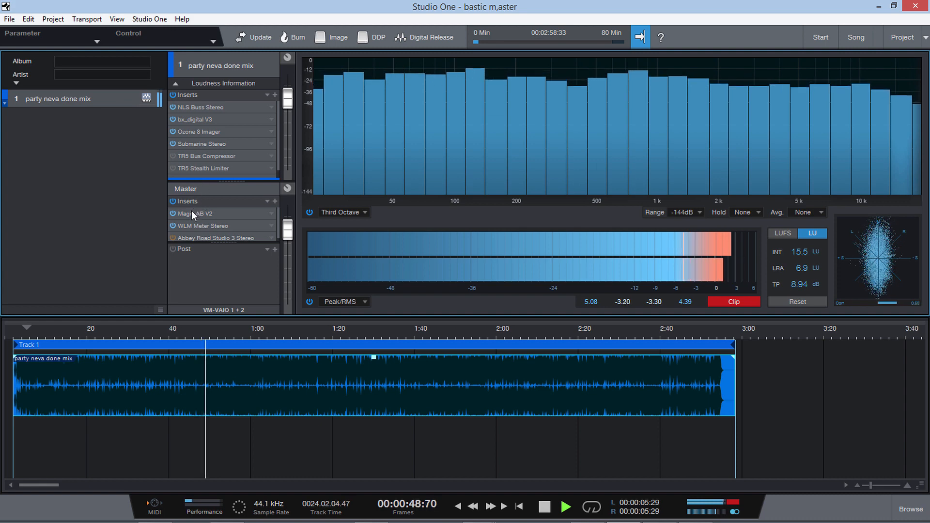
Compare the mix with the reference "10. Love Me Down" in Magic AB V2, return to source A, close it and stop playback
click(234, 212)
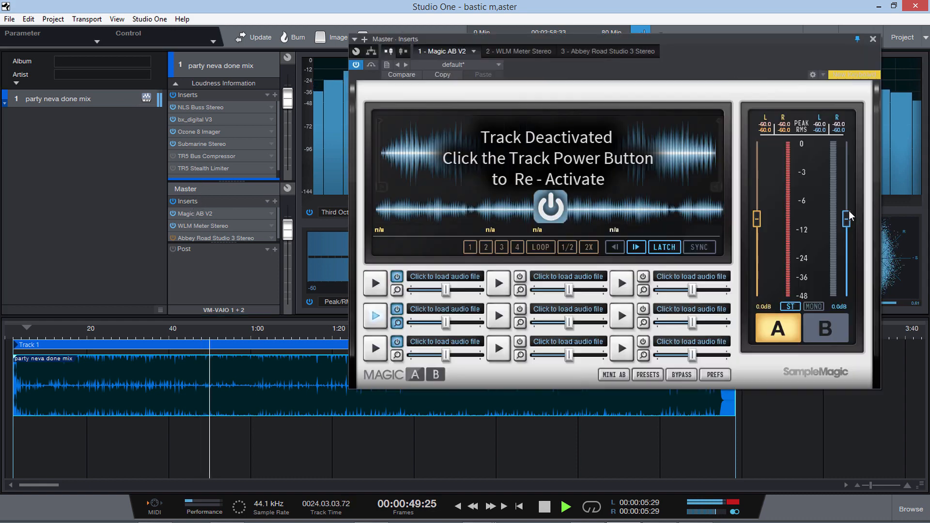
click(825, 327)
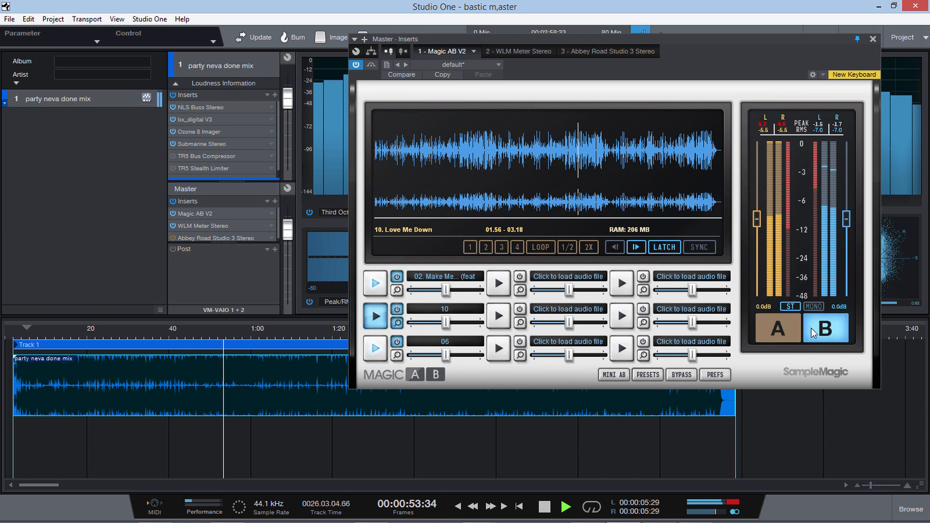
click(776, 329)
click(873, 39)
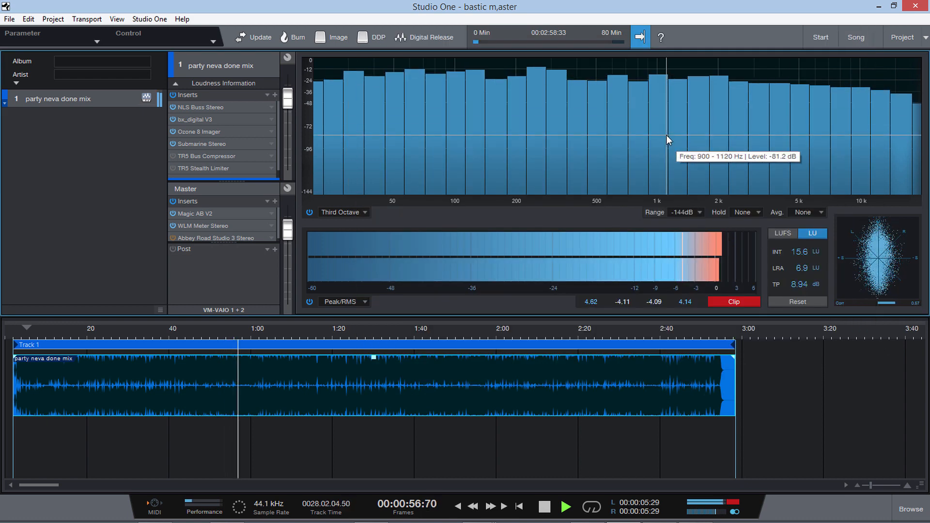
key(space)
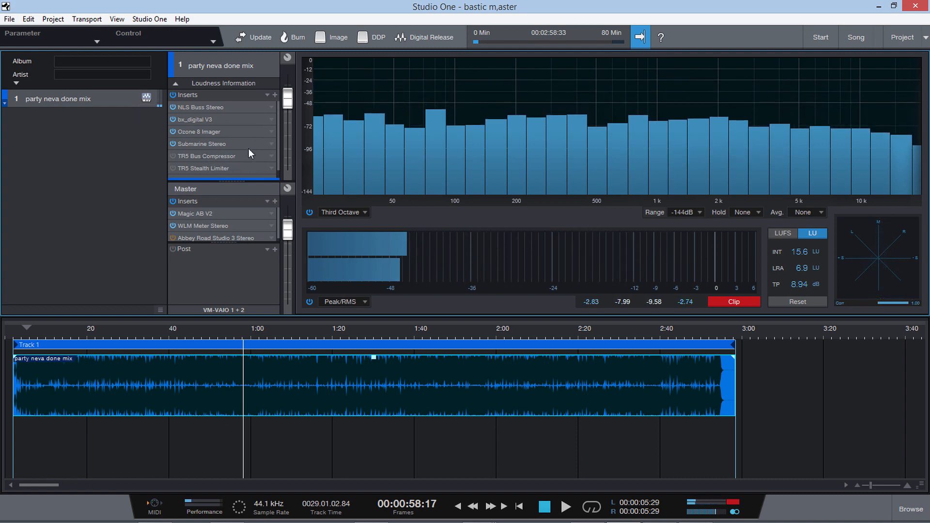
Open the track's TR5 Stealth Limiter, shrink its window, enable it in bypassed state and play the mix
double_click(209, 168)
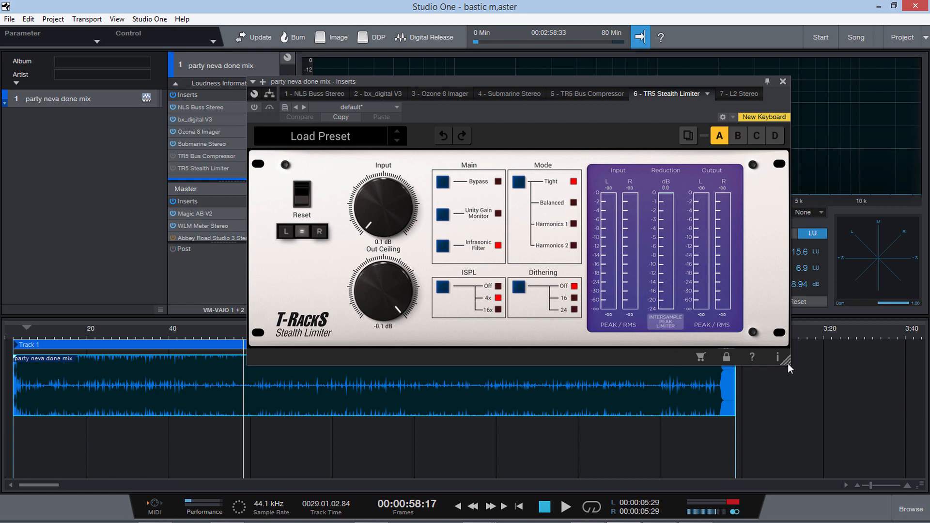
drag(788, 364, 720, 318)
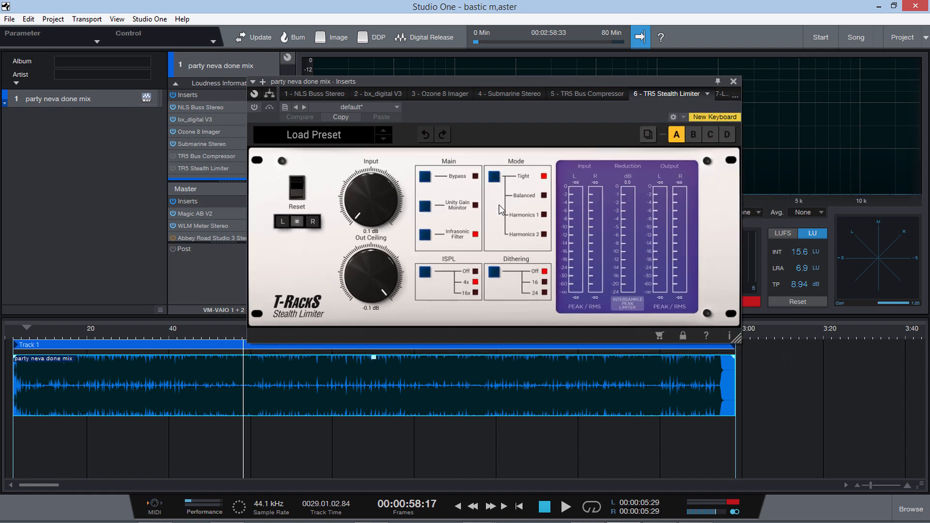
click(175, 168)
click(265, 110)
key(space)
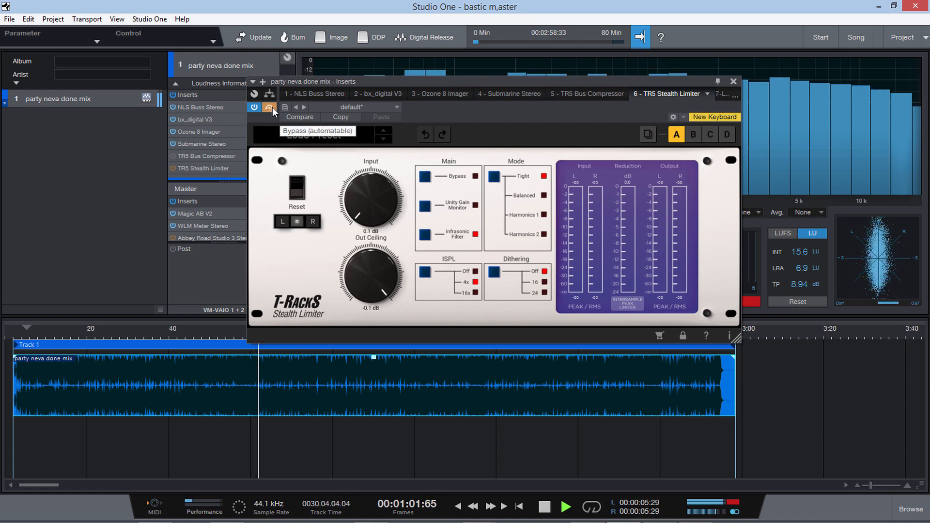
Compare the mix with the Stealth Limiter active and bypassed, clear the clip indicator, and leave the limiter active with playback running
click(272, 107)
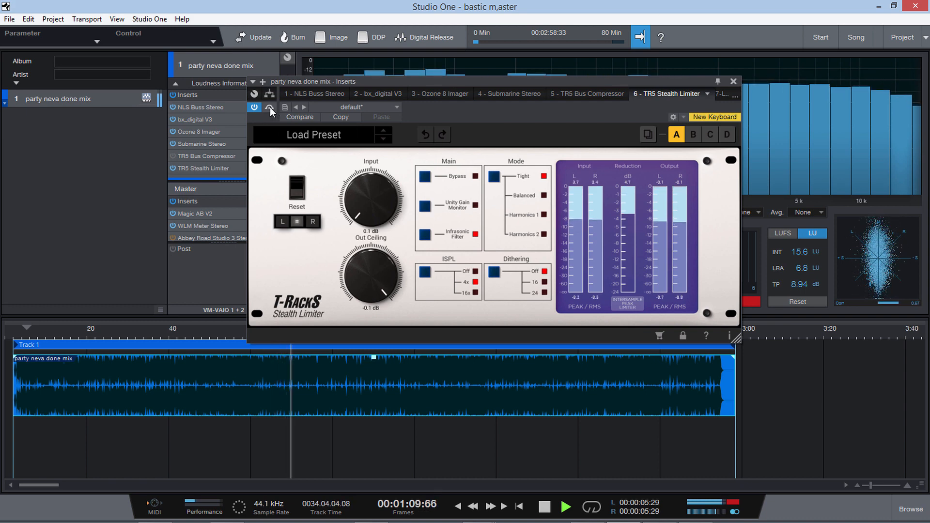
click(730, 503)
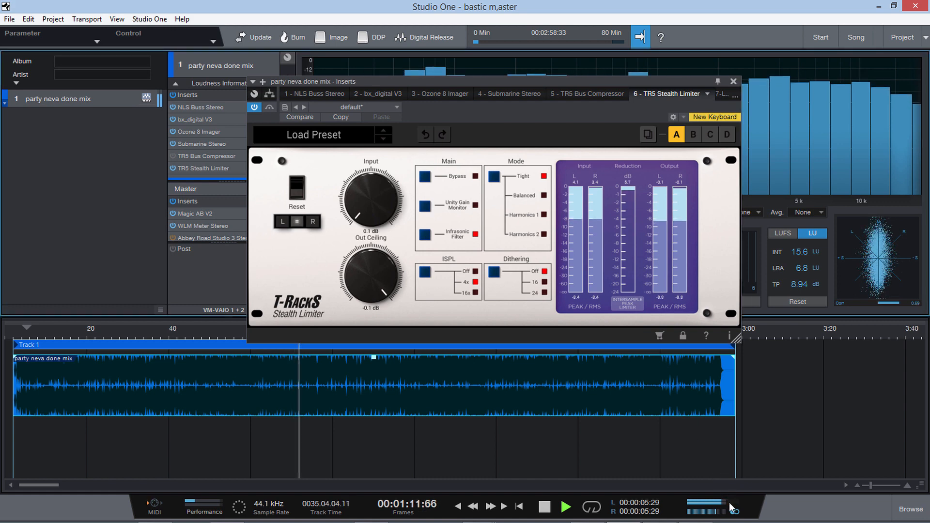
click(269, 106)
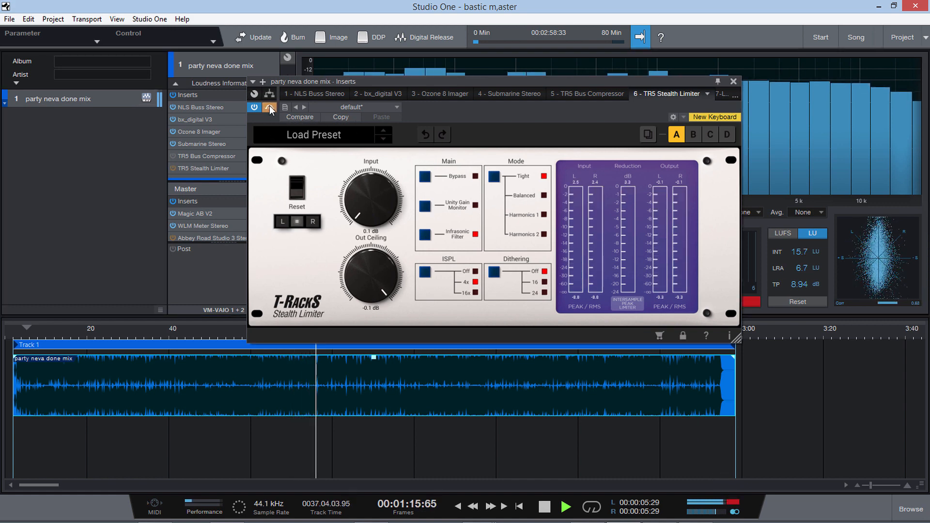
key(space)
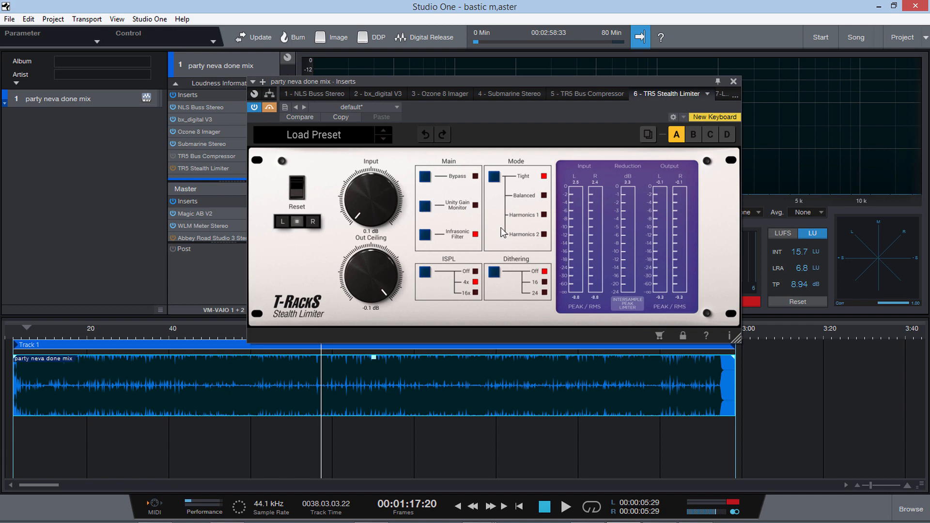
click(269, 106)
key(space)
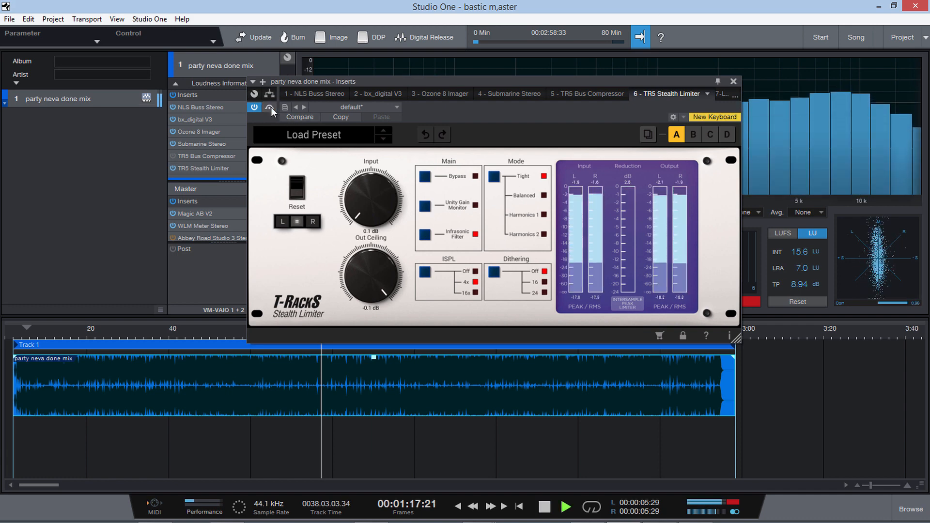
Move the Stealth Limiter window off the insert list and check the mix's loudness in the master's WLM Meter
drag(482, 87, 549, 112)
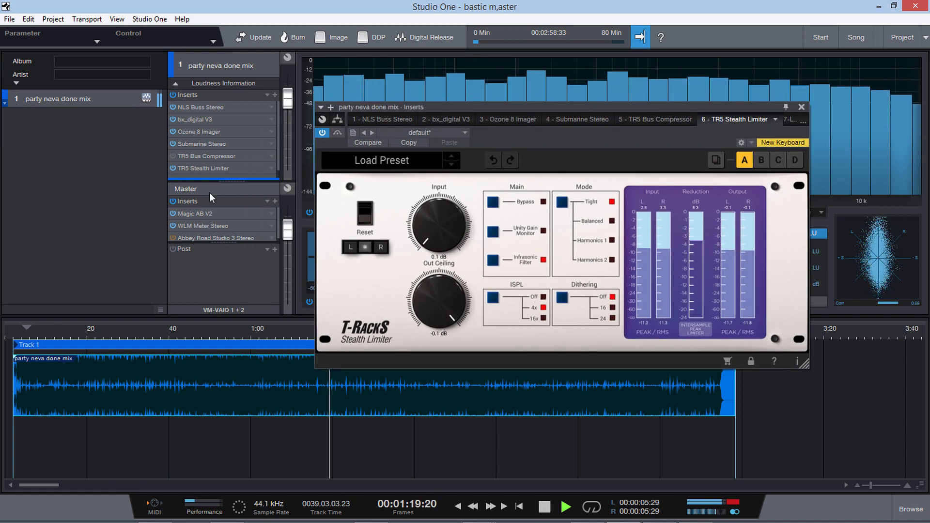
click(199, 225)
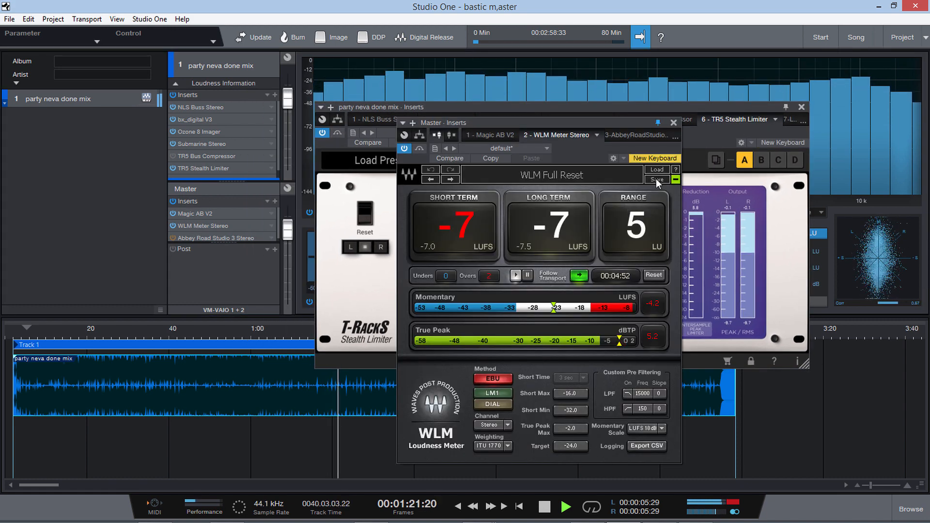
click(673, 122)
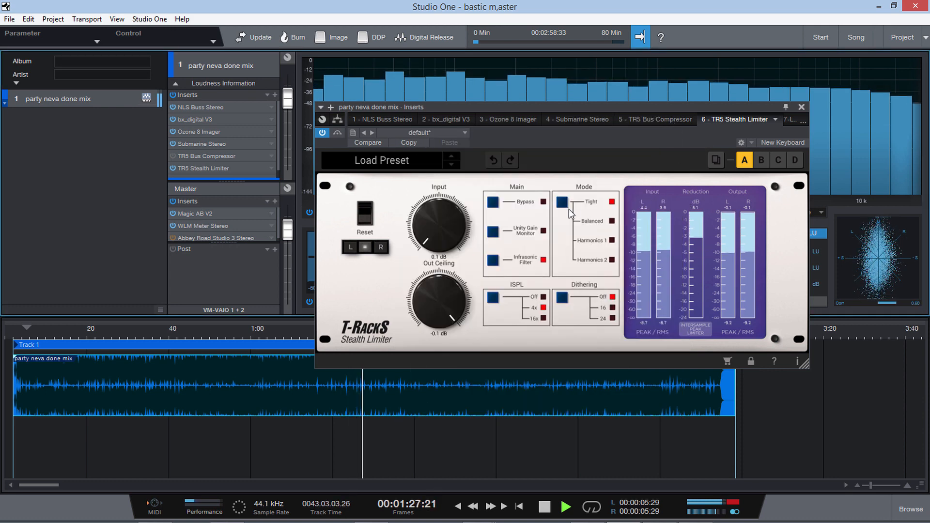
Enlarge the master insert list, compare the limited mix with "10. Love Me Down" from about 02:00 in Magic AB V2, and stop playback
drag(225, 245, 225, 276)
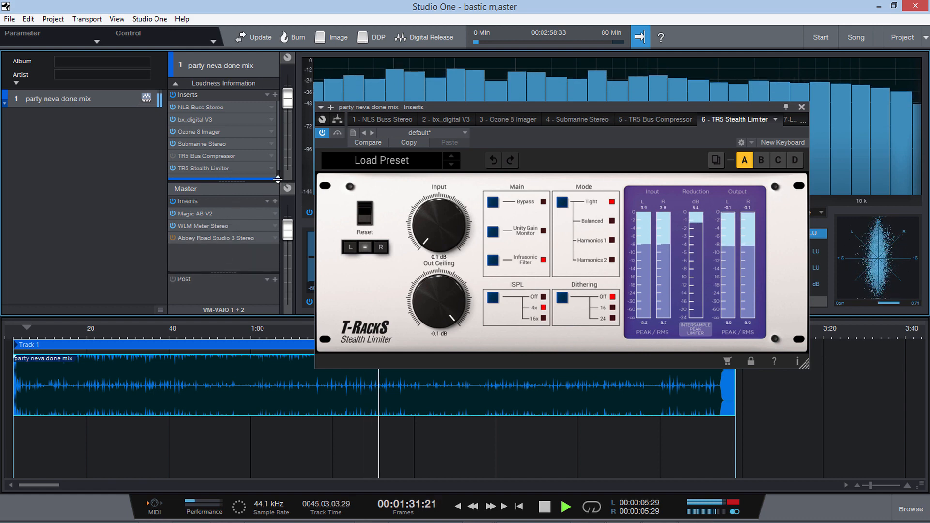
click(199, 214)
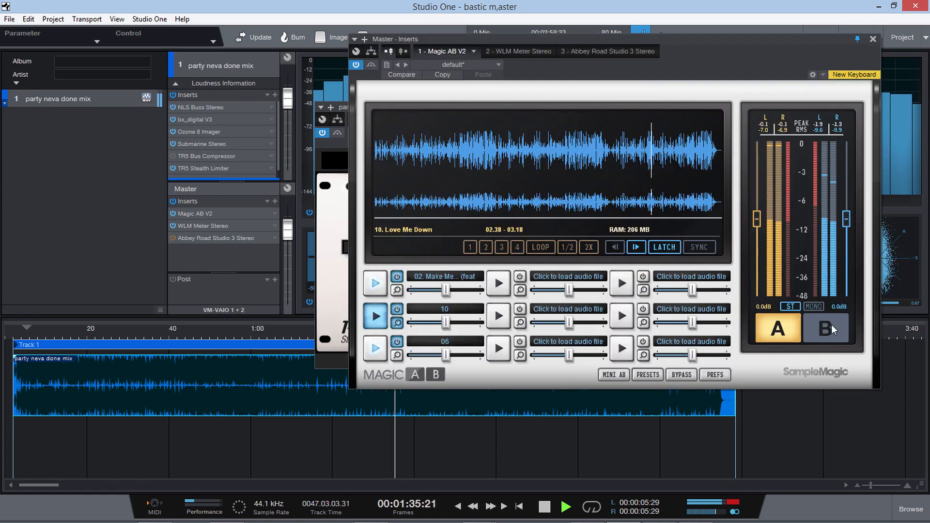
click(831, 325)
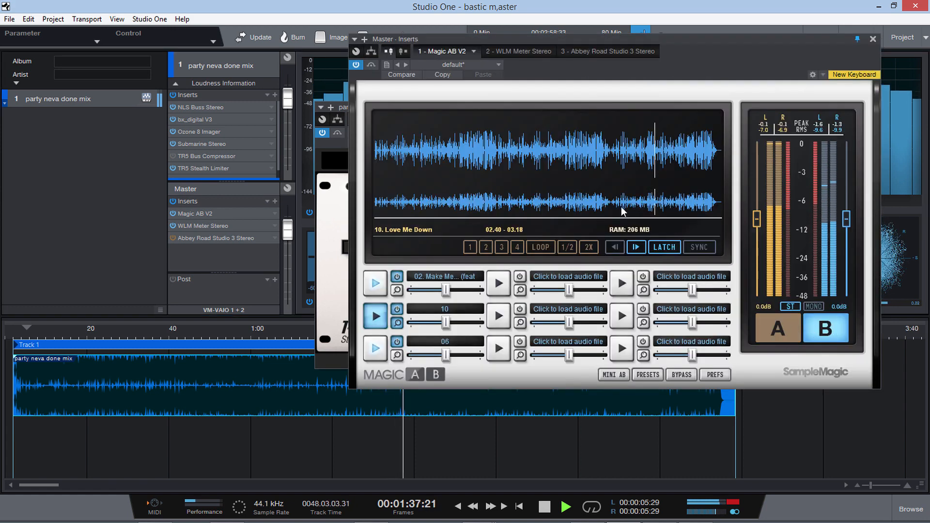
click(587, 148)
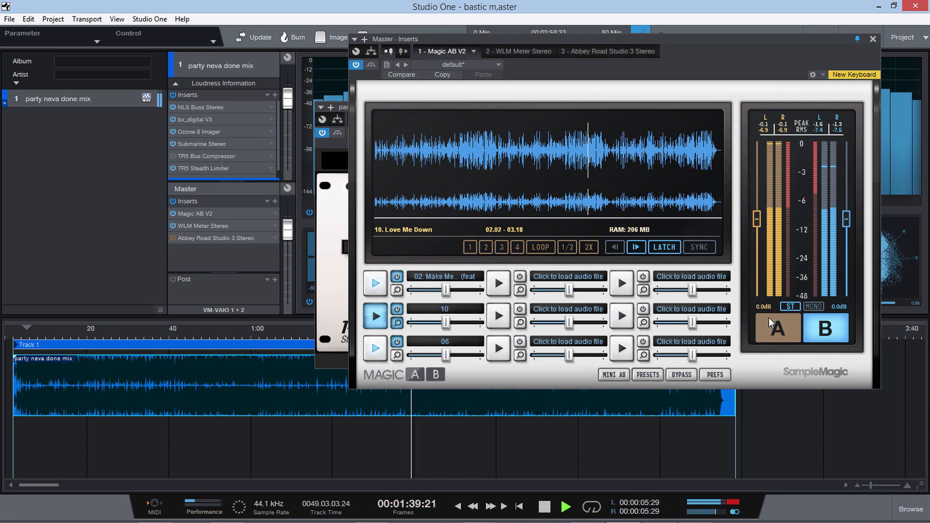
click(778, 327)
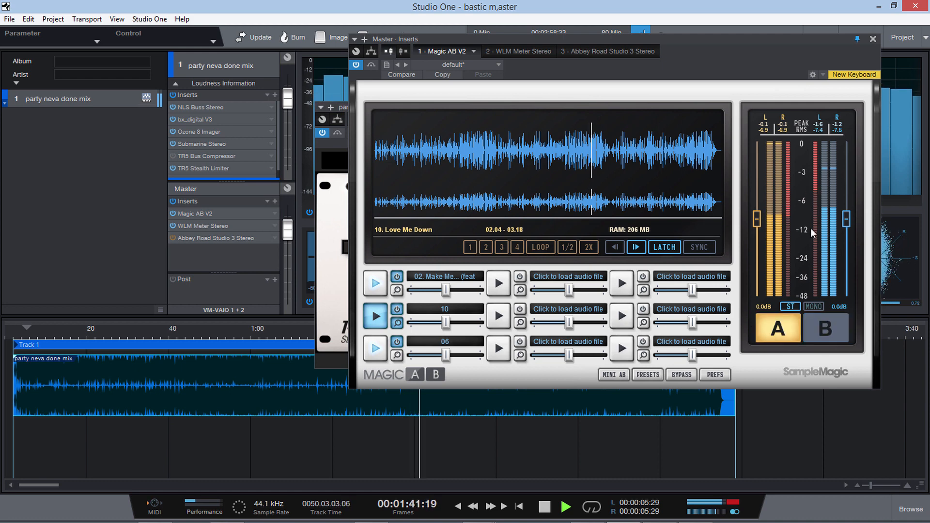
click(873, 38)
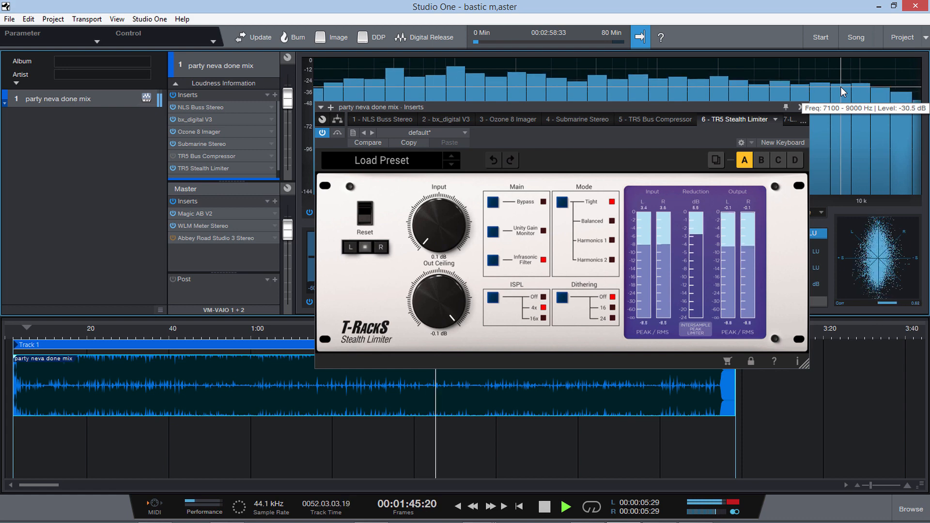
key(space)
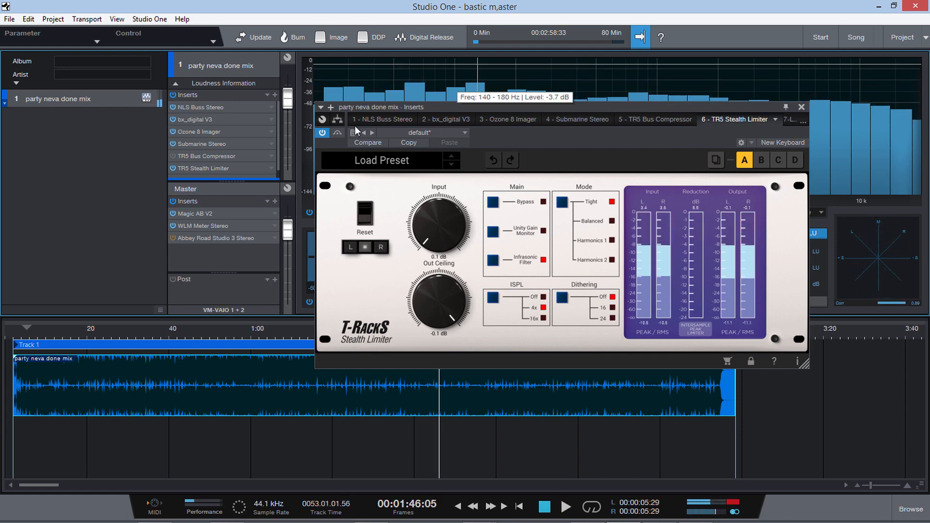
Open the track's TR5 Bus Compressor, enable it, play the mix from about 00:39 and take the compressor out of bypass
double_click(208, 155)
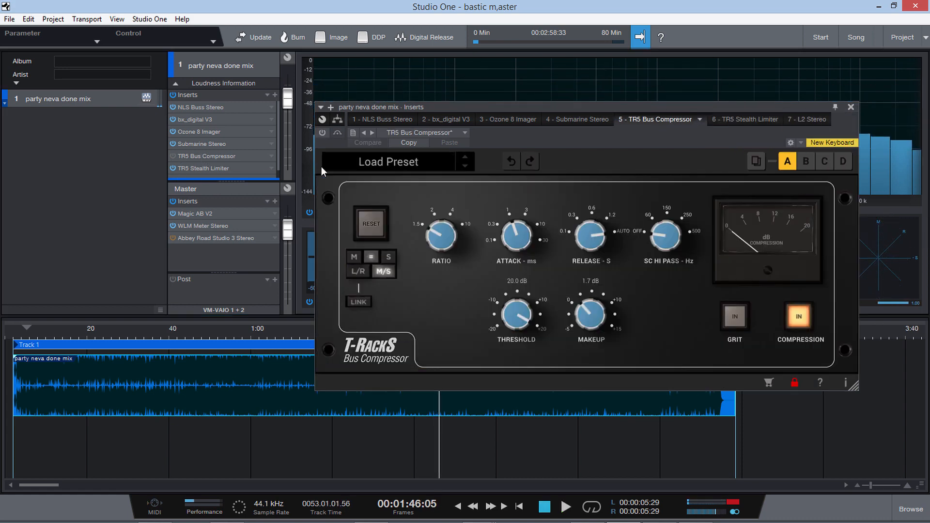
drag(510, 105, 490, 104)
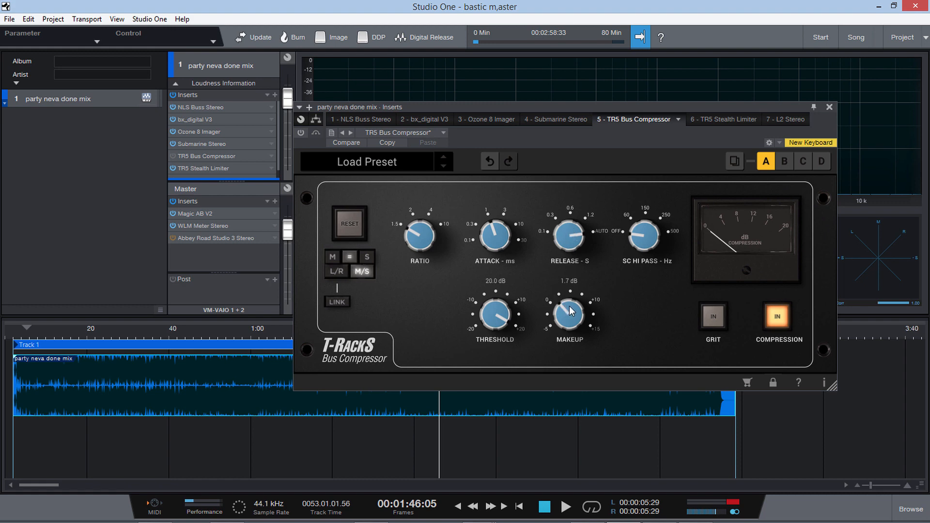
click(301, 132)
click(165, 332)
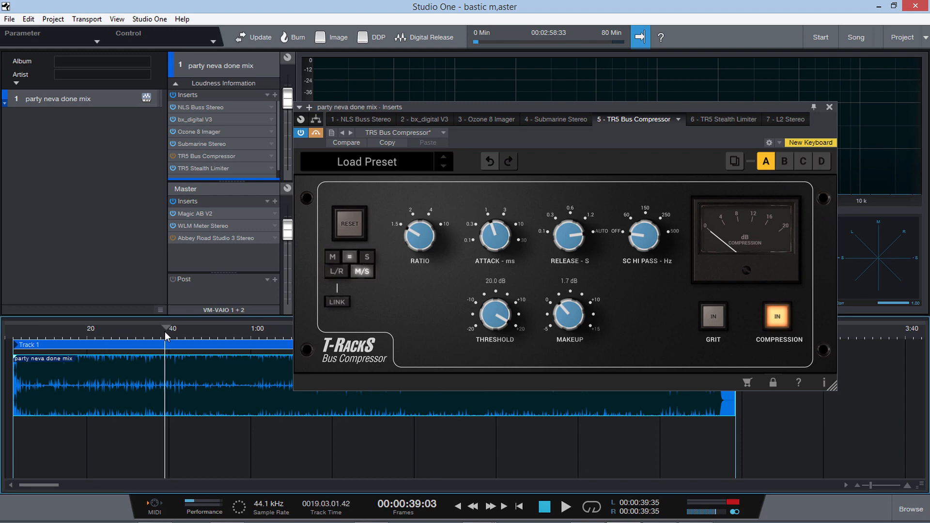
key(space)
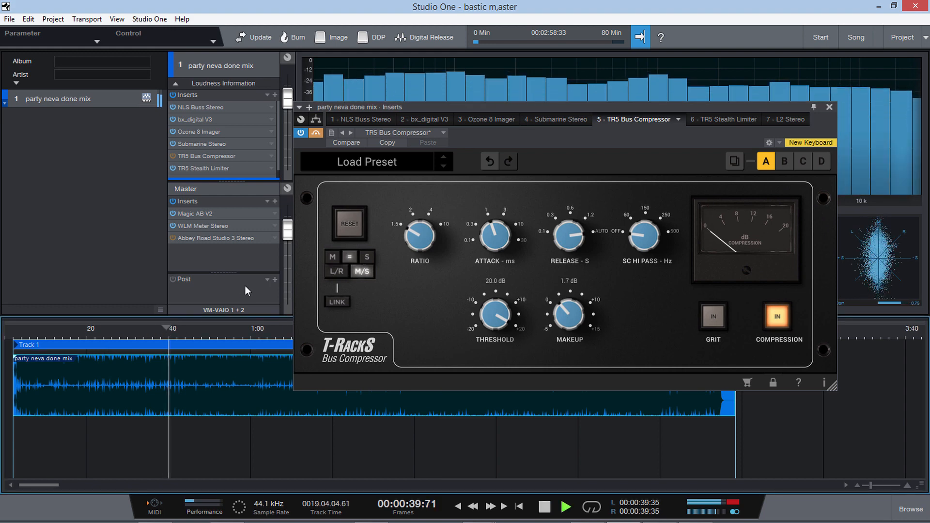
click(316, 132)
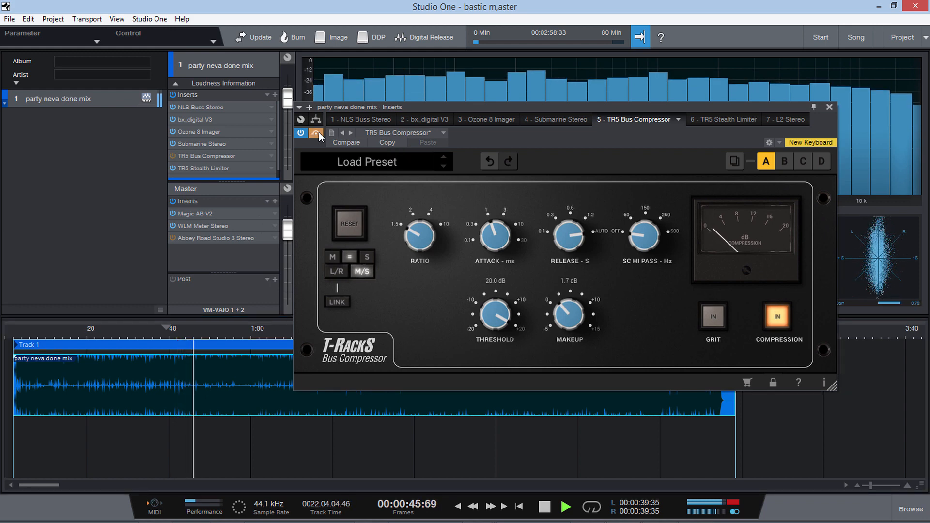
Compare the compressed mix with "10. Love Me Down" in Magic AB V2, ending on the reference, and stop playback
double_click(195, 213)
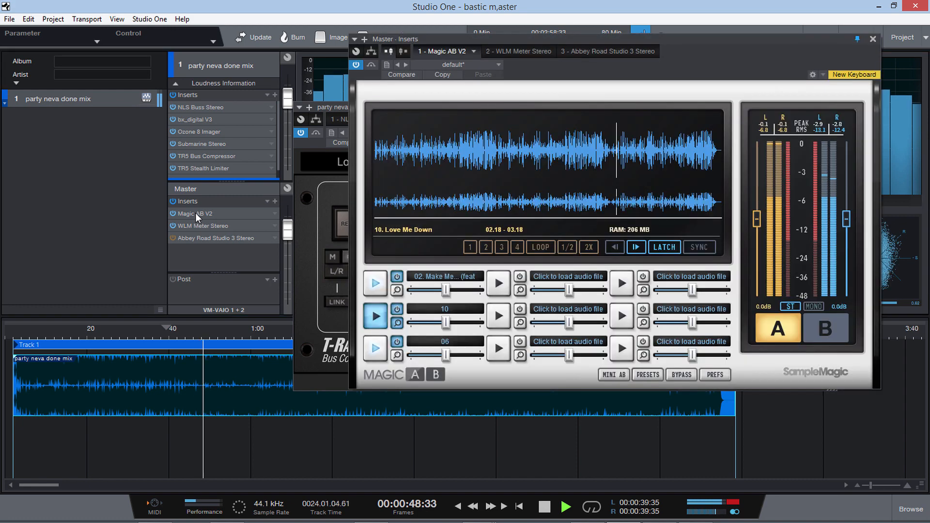
click(828, 333)
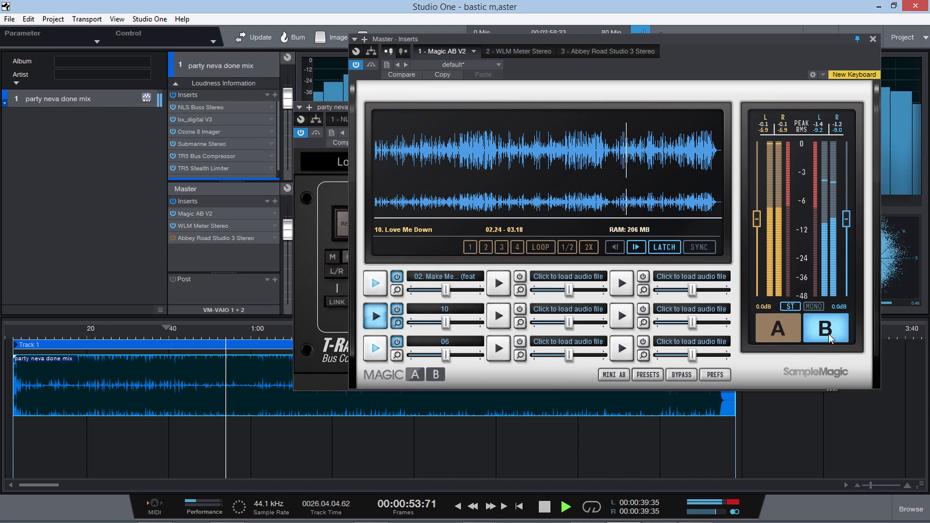
click(783, 333)
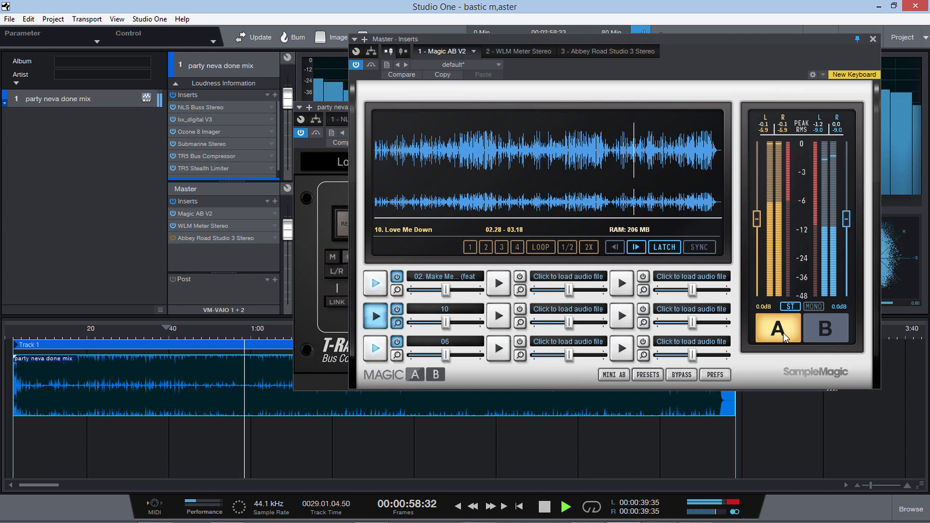
click(827, 329)
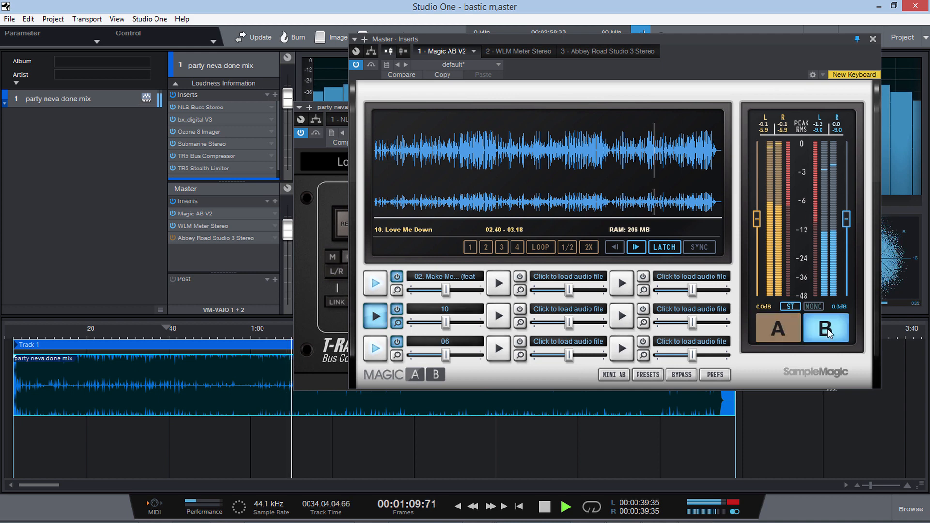
click(772, 330)
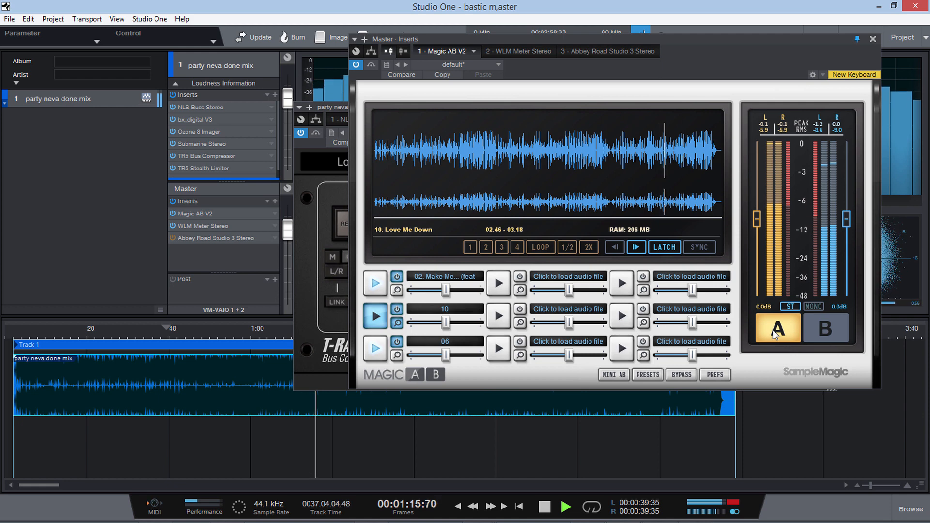
click(821, 330)
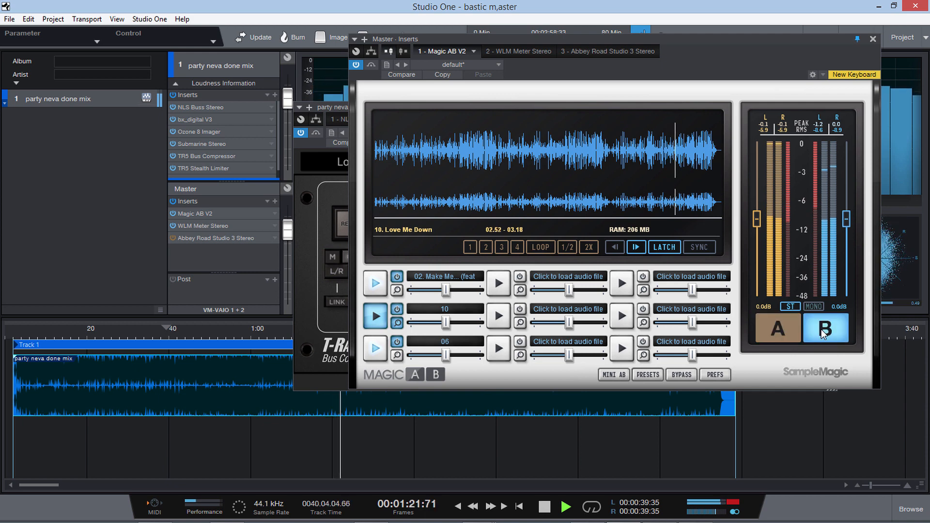
key(space)
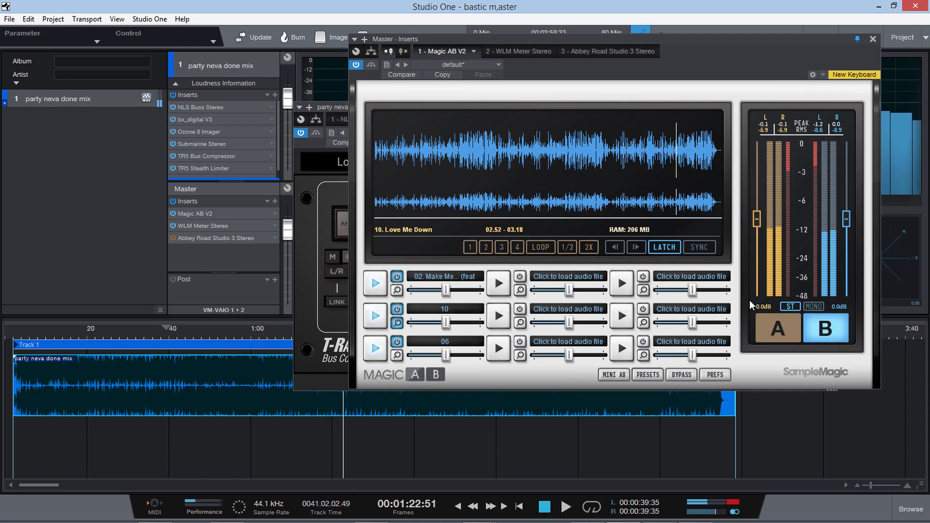
Review Abbey Road Studio 3 and the track's inserts from NLS Buss to TR5 Stealth Limiter, and close their windows
click(213, 237)
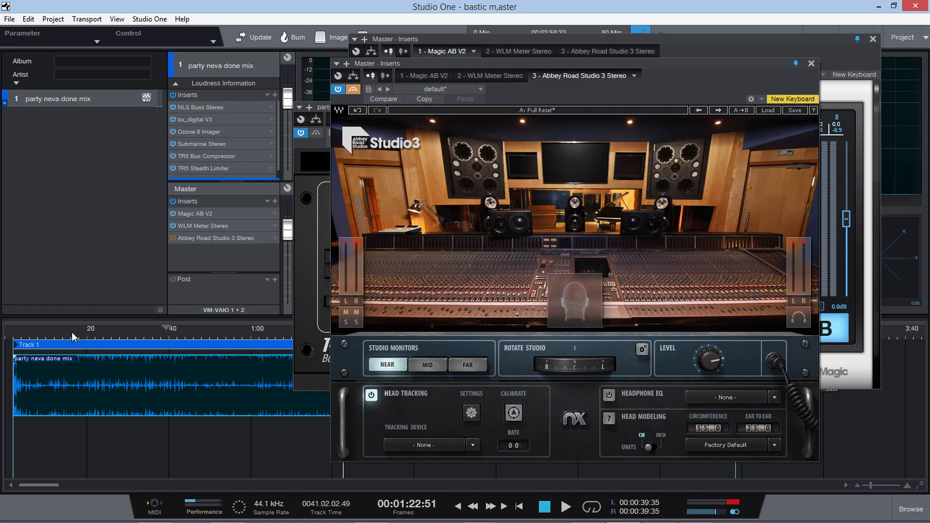
click(205, 105)
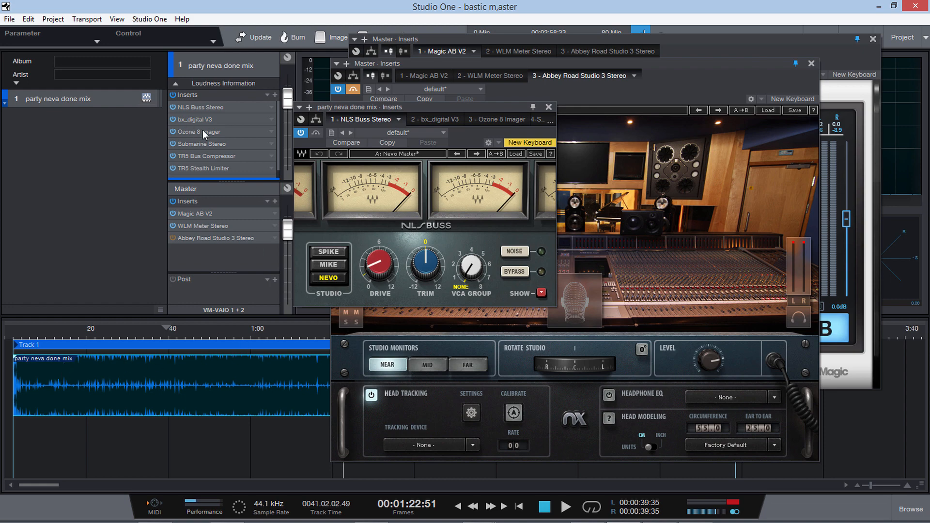
double_click(198, 119)
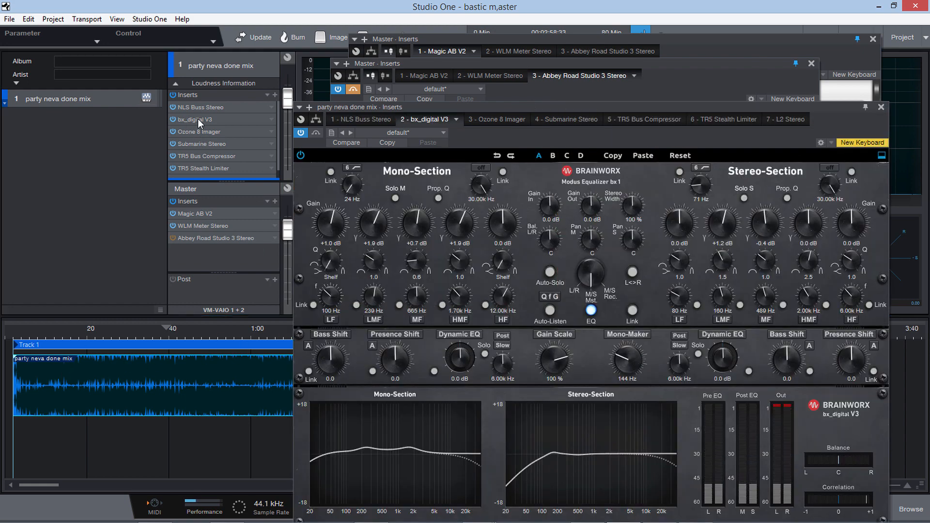
double_click(201, 134)
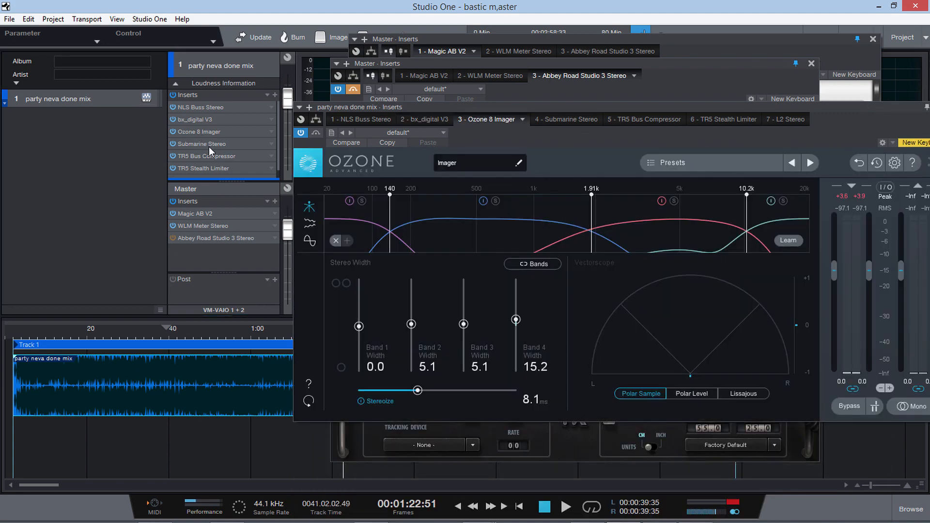
double_click(208, 146)
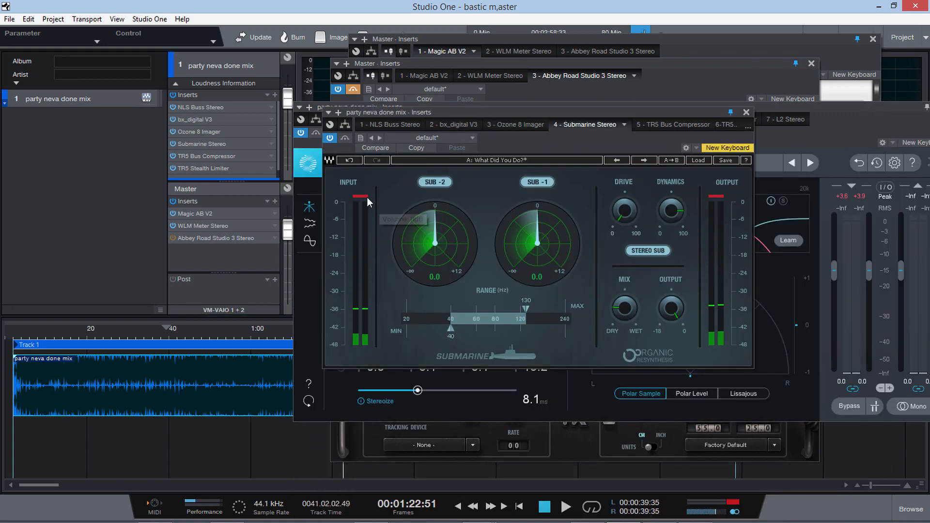
double_click(202, 157)
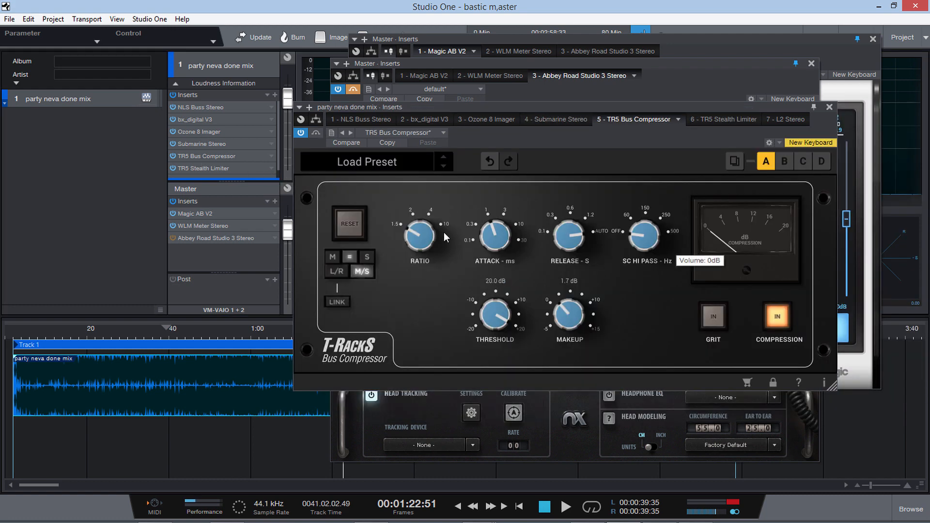
double_click(215, 168)
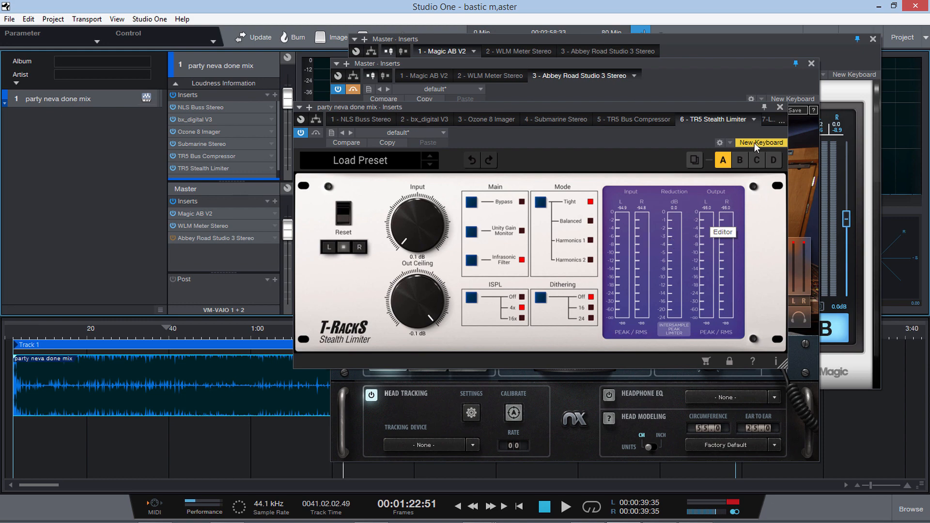
click(780, 107)
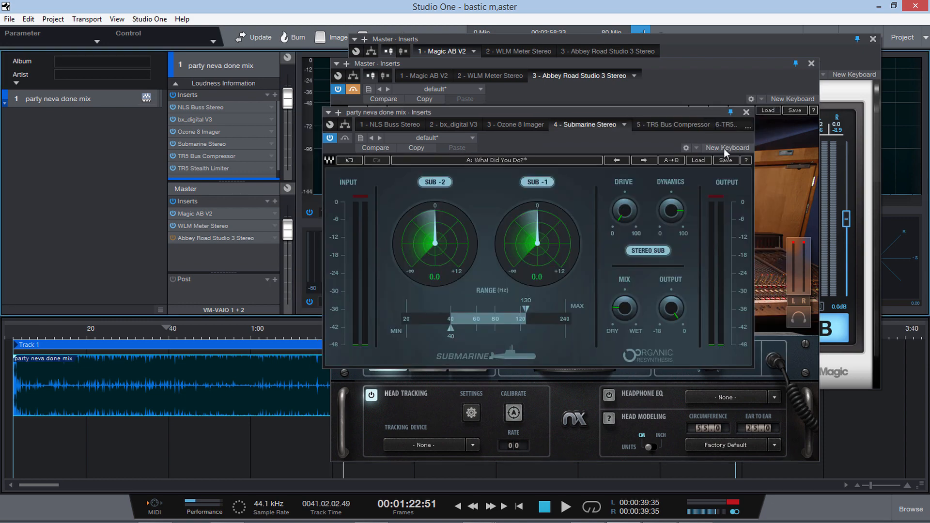
click(746, 112)
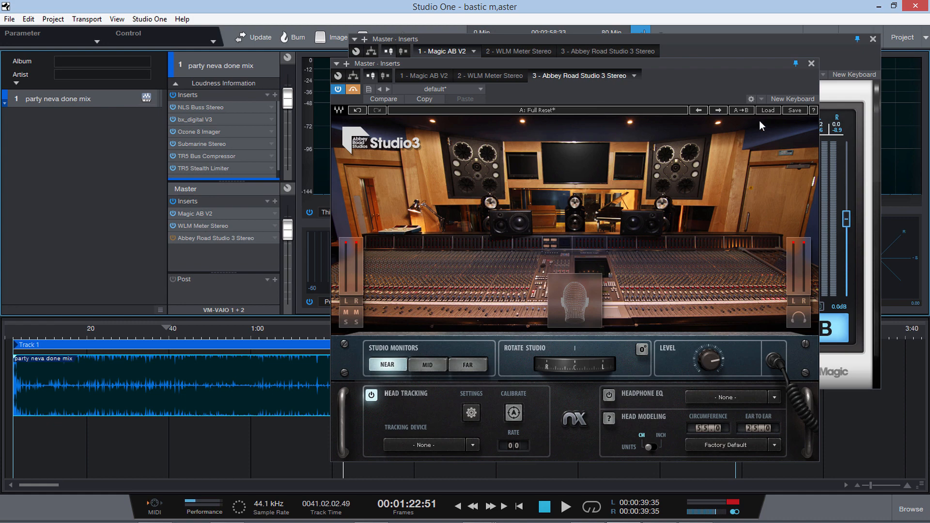
click(812, 63)
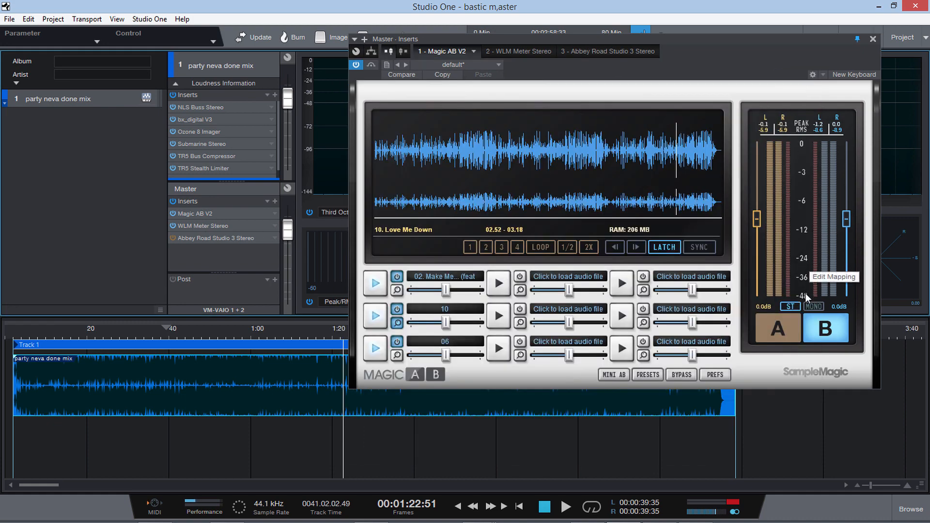
Play from about 00:23, switch Magic AB V2 to the mix and check its loudness in the WLM Meter beside it
click(102, 329)
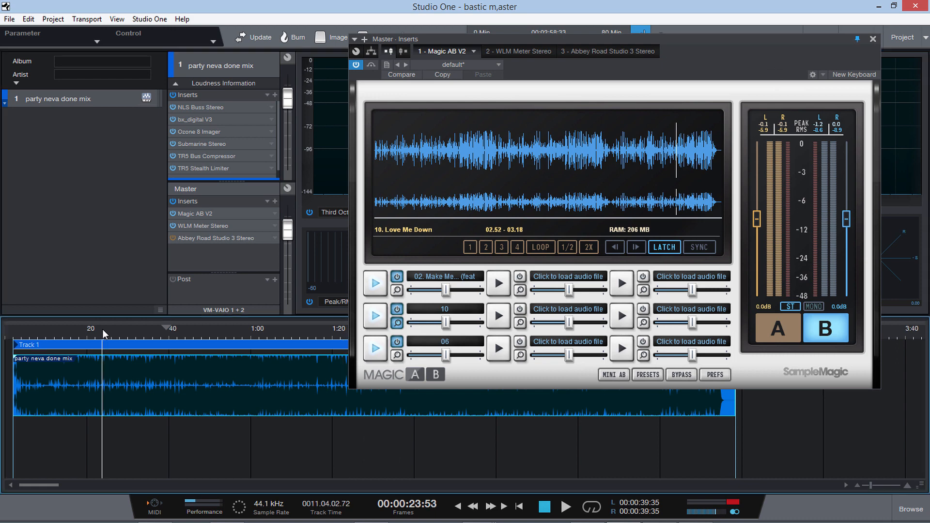
key(space)
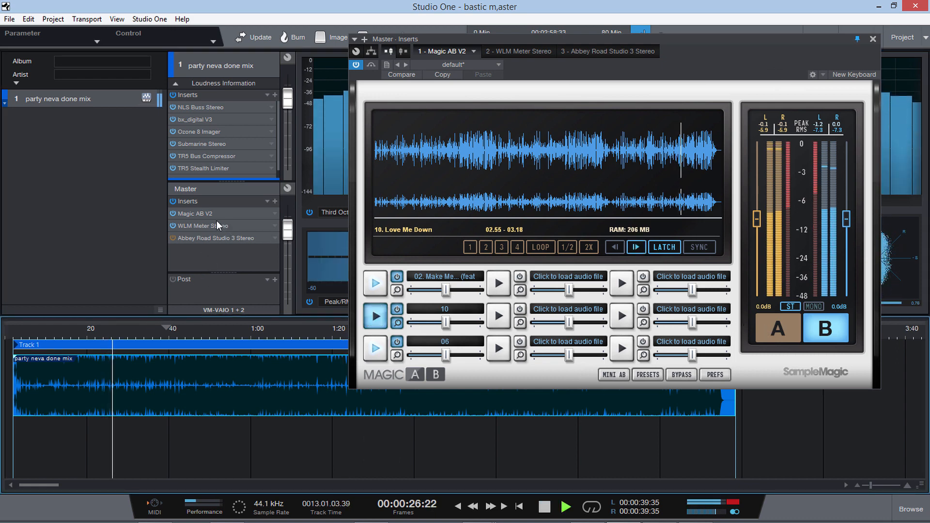
click(200, 224)
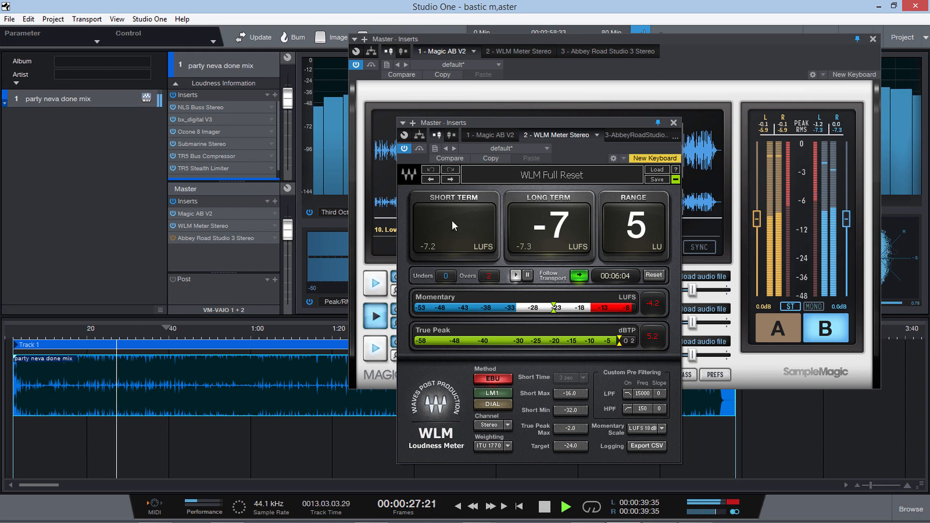
click(780, 333)
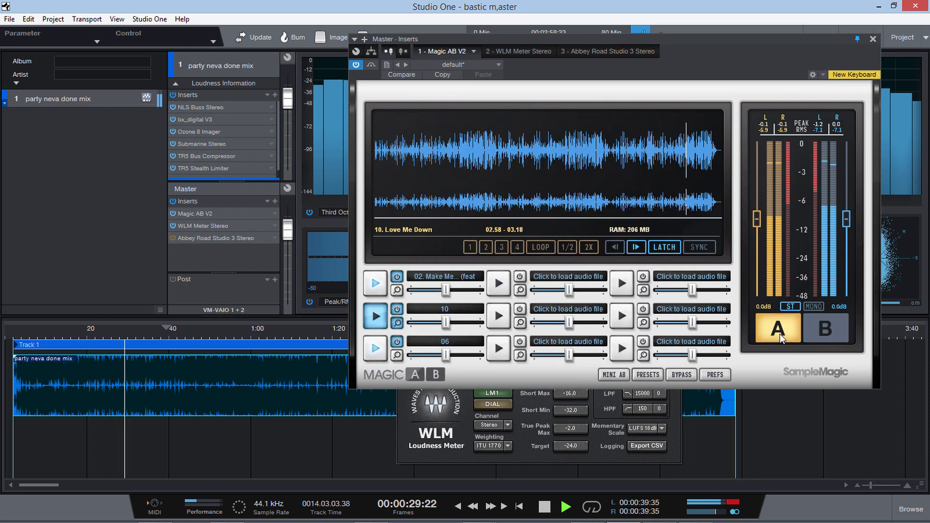
click(212, 227)
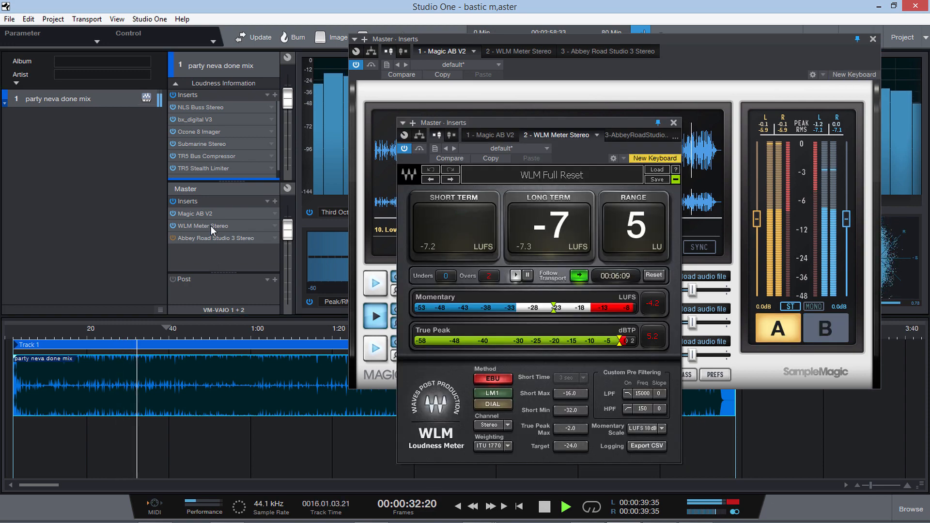
drag(608, 130, 357, 150)
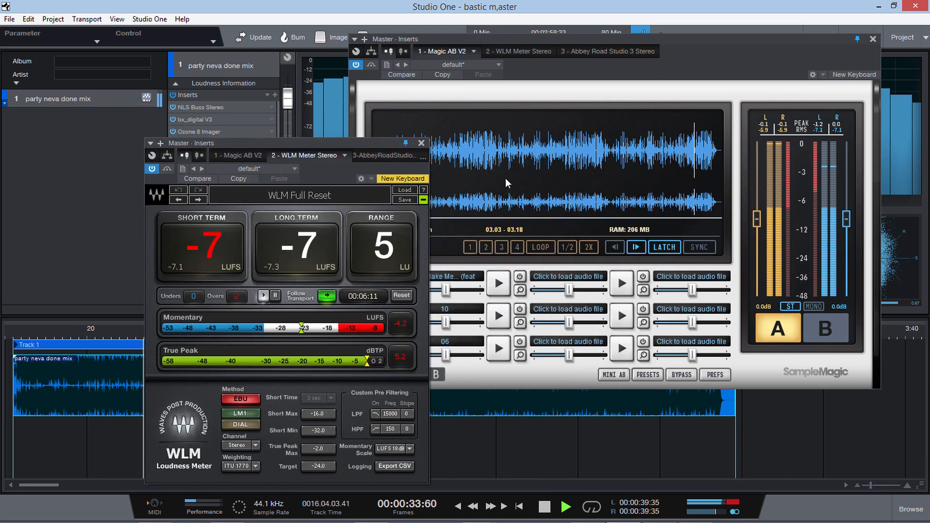
Switch Magic AB V2 to the reference and back to the mix, check the WLM Meter, close it and stop playback
click(825, 328)
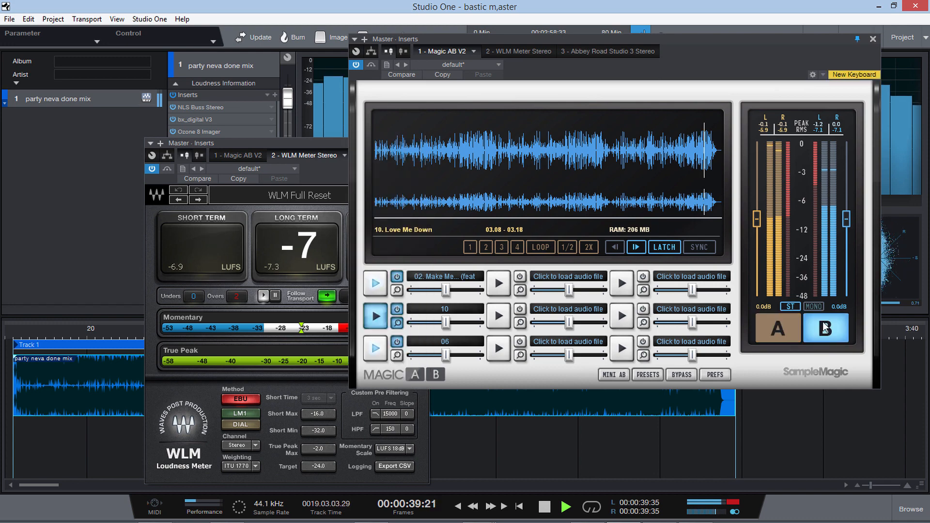
click(786, 327)
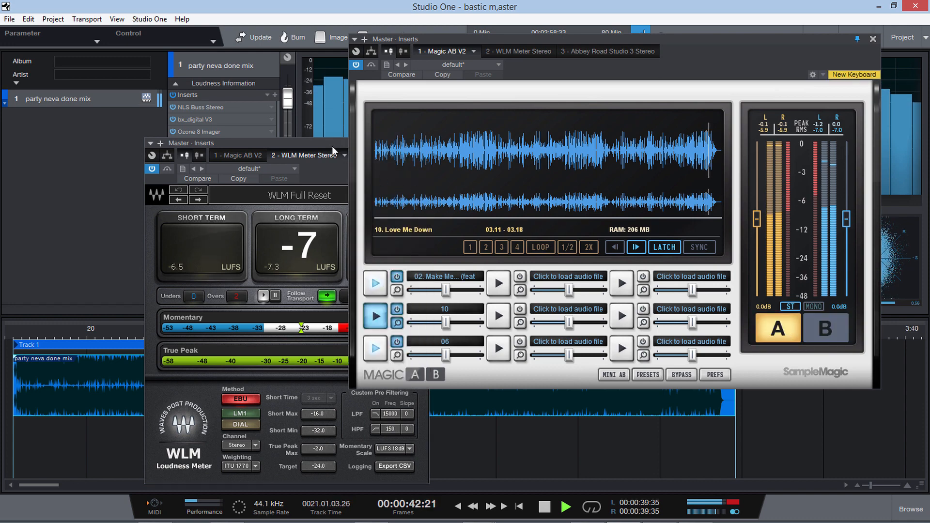
drag(332, 147, 288, 115)
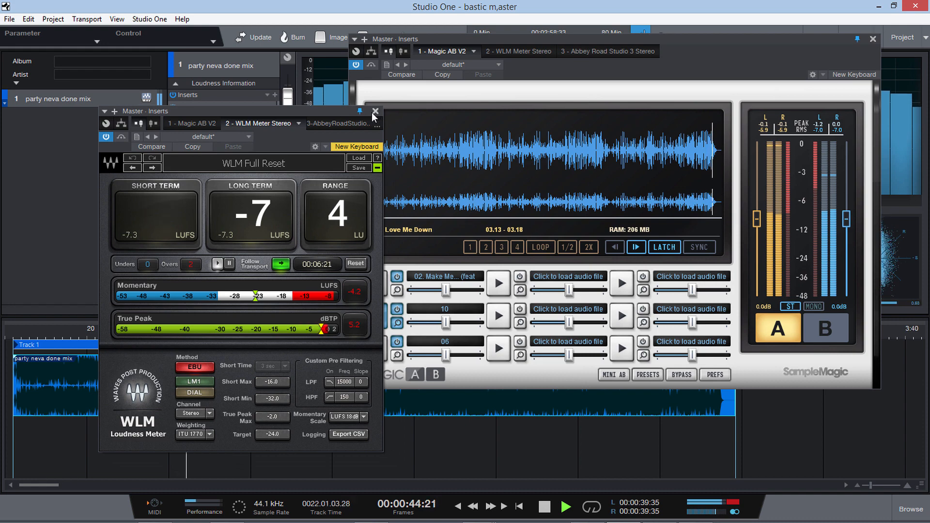
click(374, 111)
key(space)
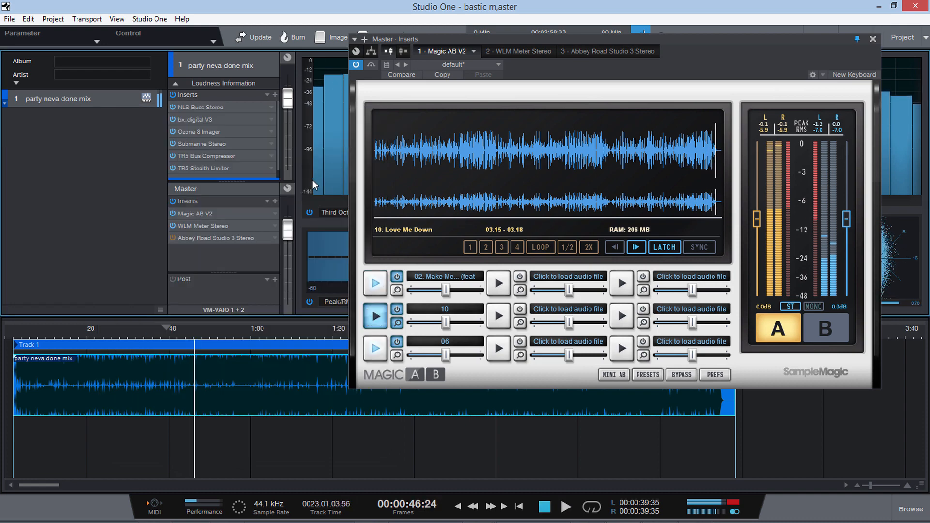
Open the master's Abbey Road Studio 3, take it out of bypass and play the mix from about 00:07
click(211, 239)
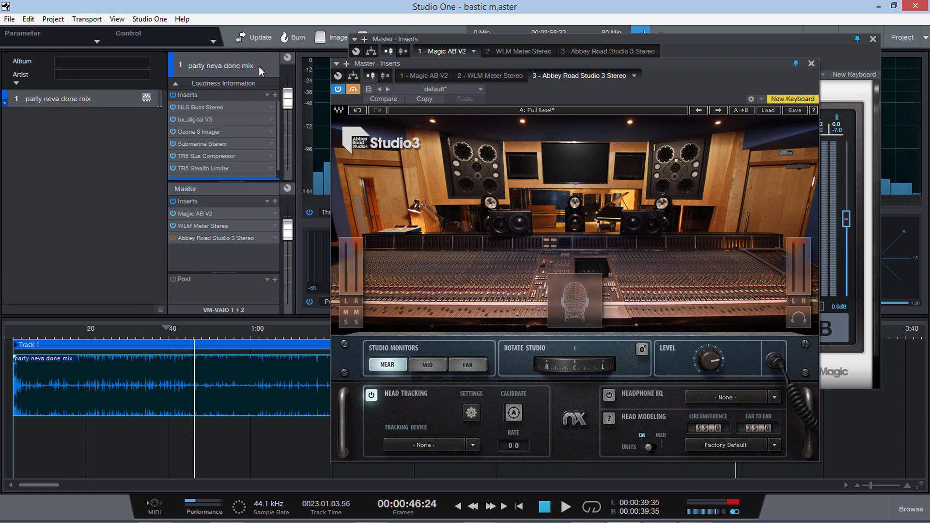
click(34, 330)
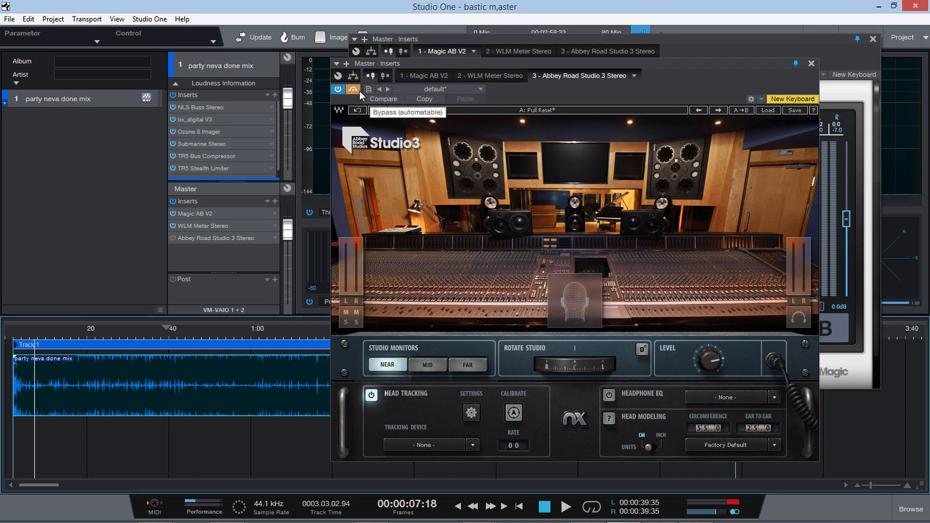
key(space)
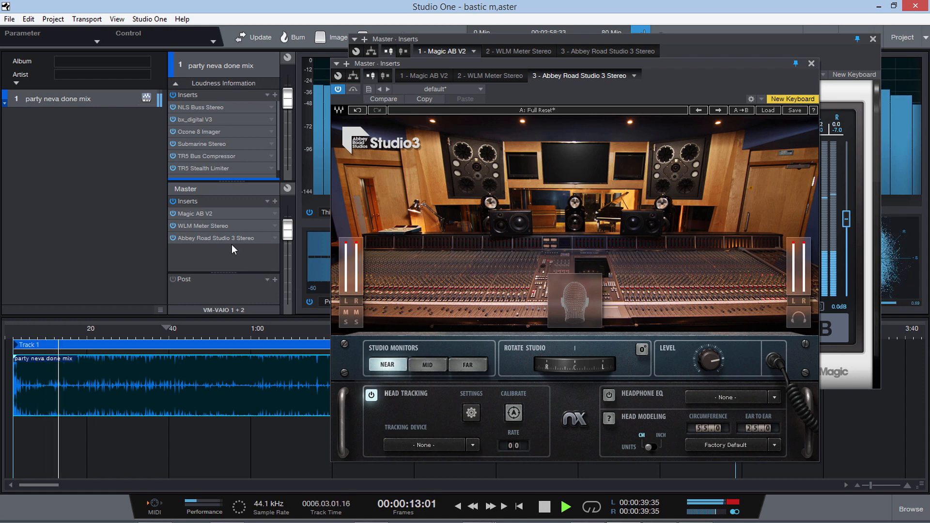
Audition the mix on the Mid and Far monitors and with the studio rotated about -8°, ending on Near at 0°
click(429, 364)
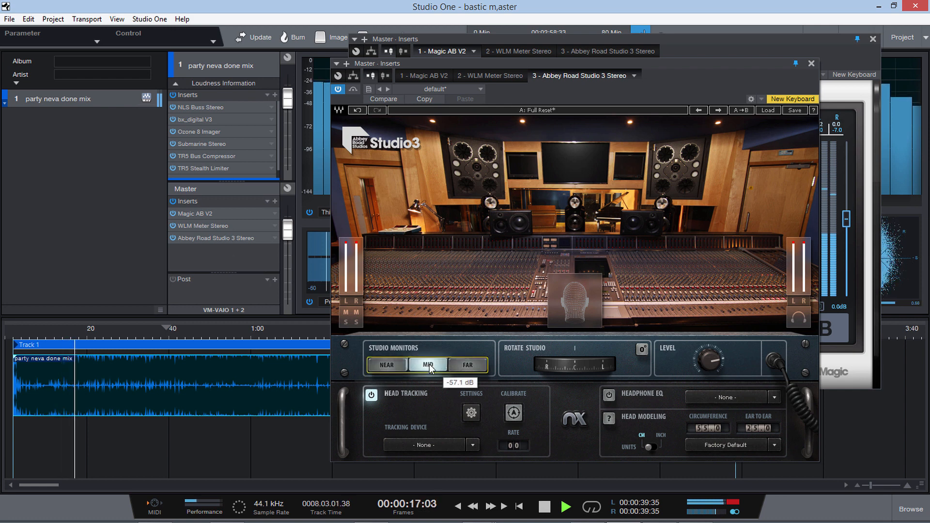
click(472, 365)
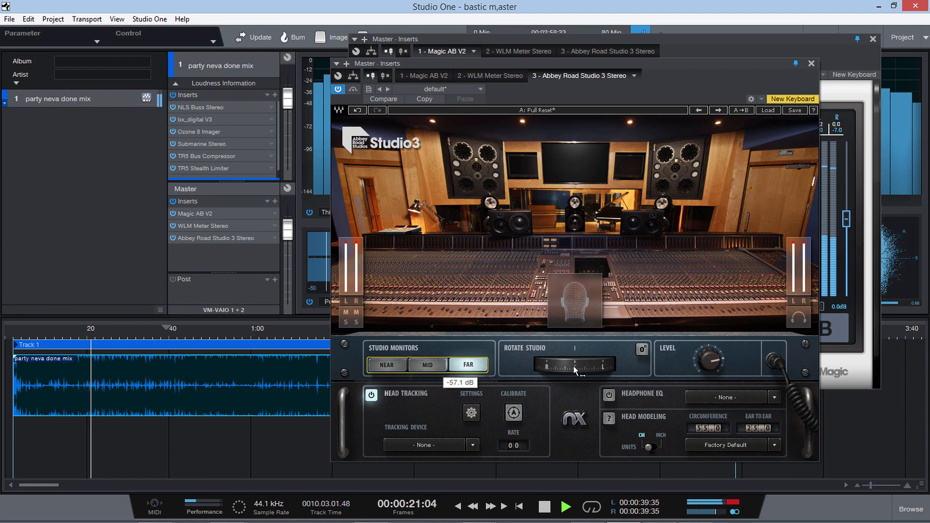
drag(575, 370, 550, 370)
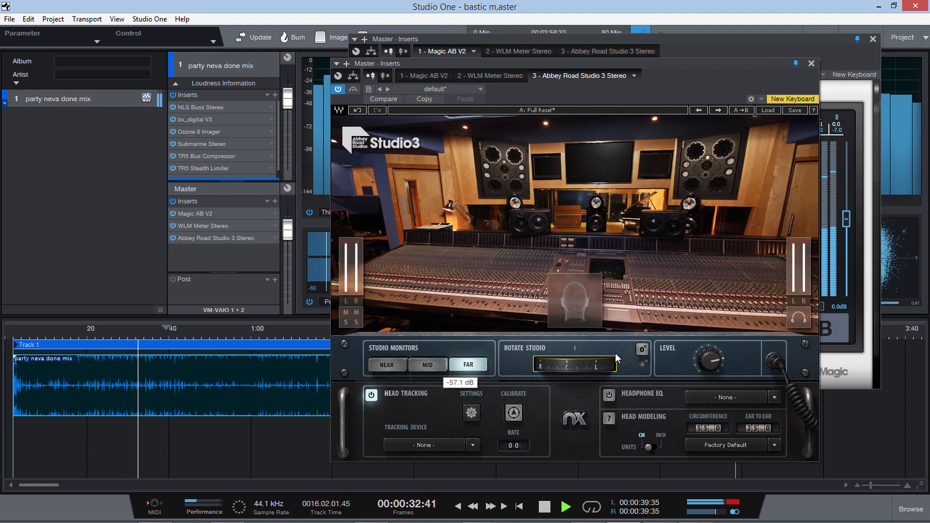
click(644, 351)
click(383, 365)
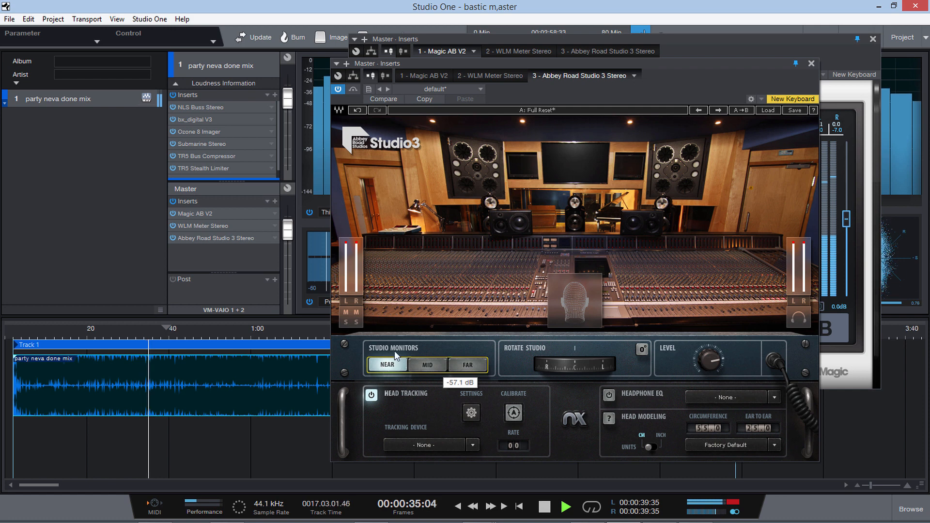
Bypass Abbey Road Studio 3 on the master, stop playback and close the plug-in window
click(354, 89)
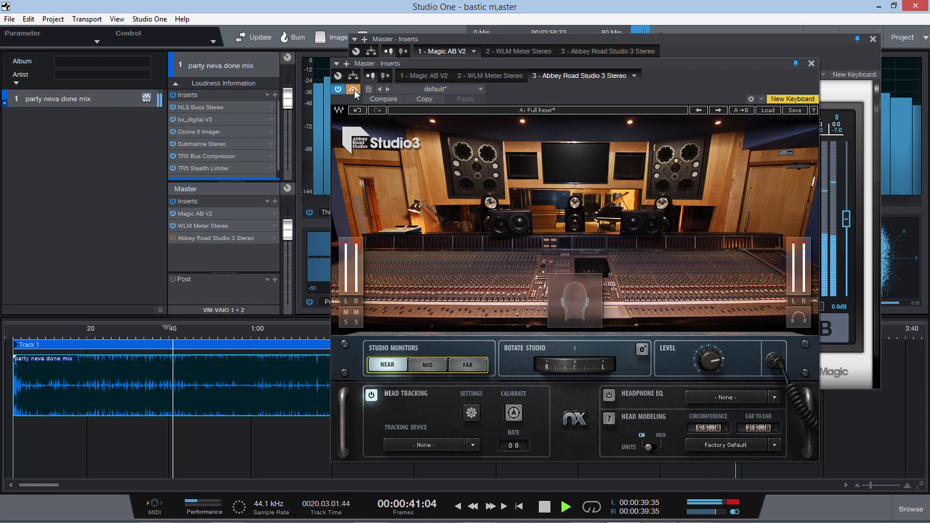
key(space)
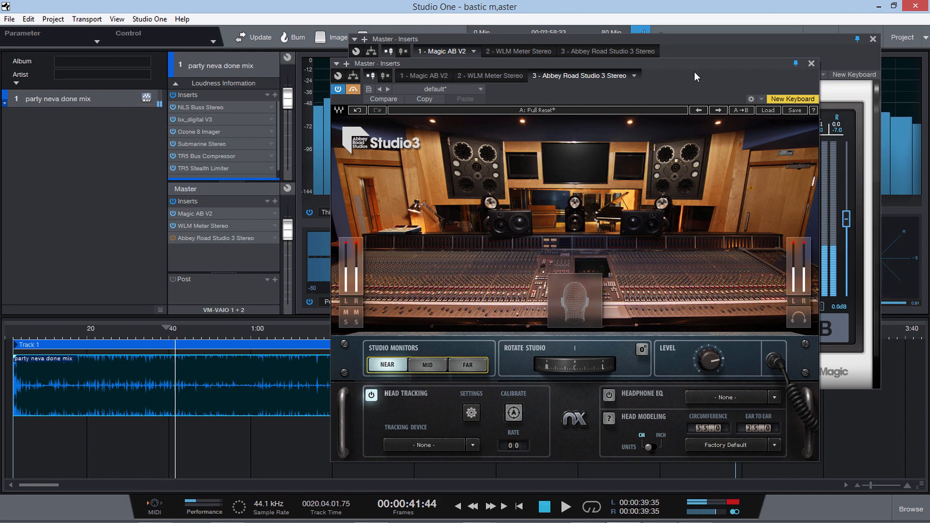
drag(684, 63, 513, 66)
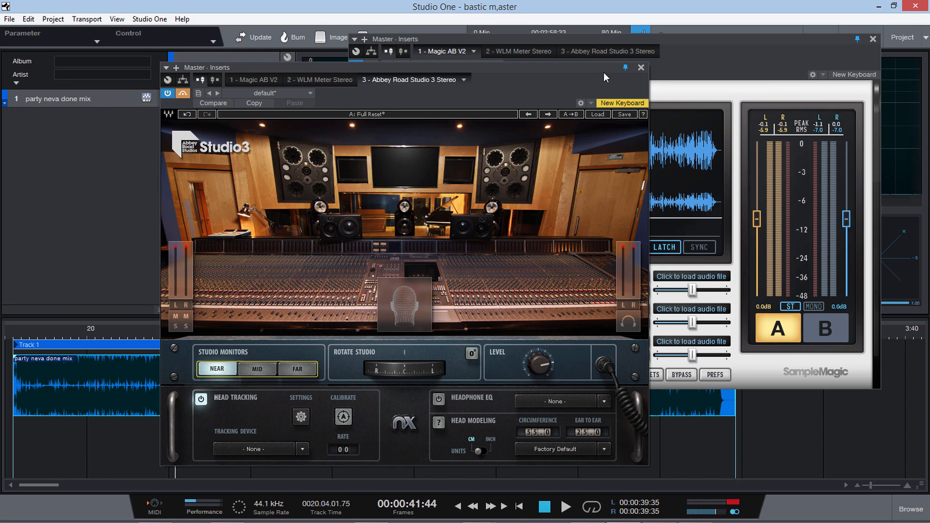
click(640, 68)
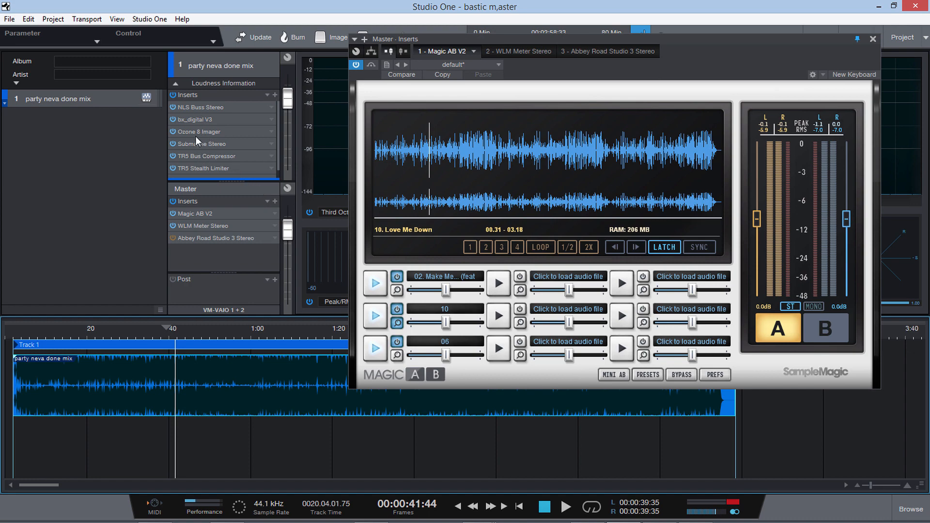
Review the track's bx_digital V3, NLS Buss and TR5 Stealth Limiter settings, closing the plug-in windows
double_click(194, 121)
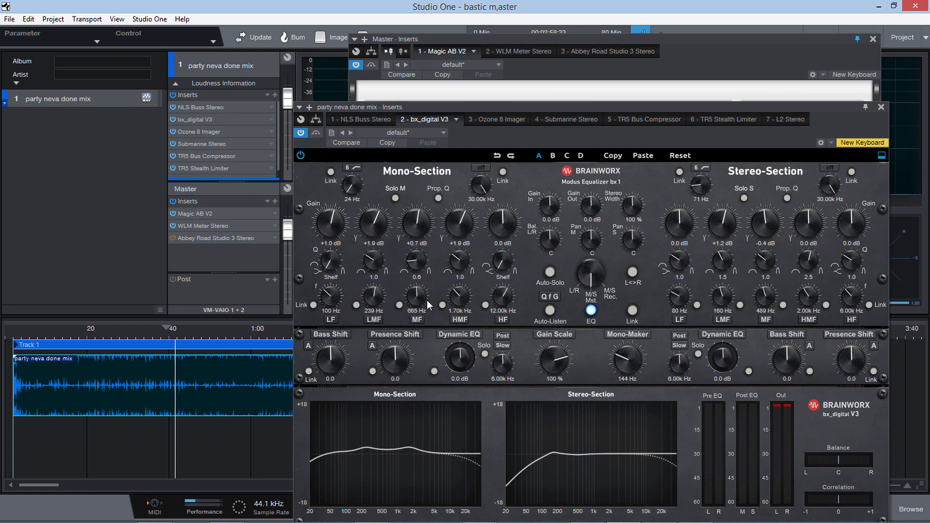
drag(460, 104, 338, 57)
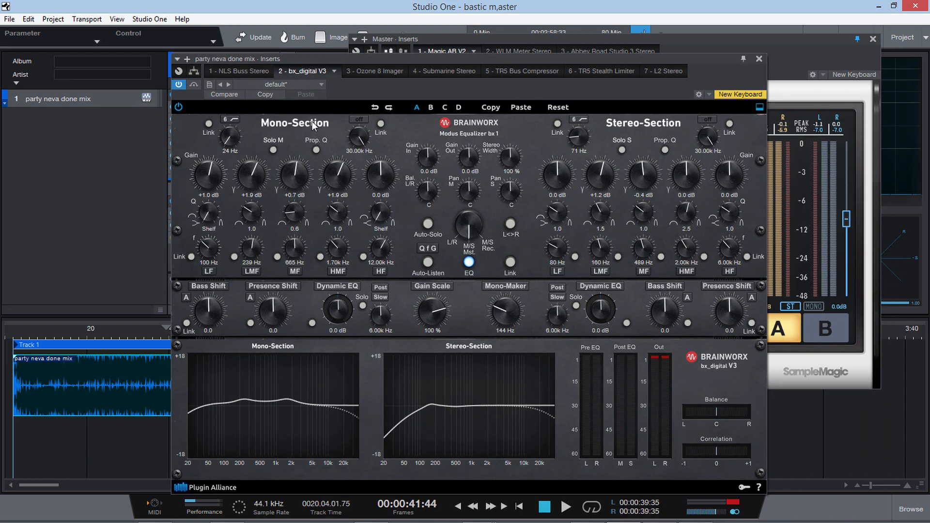
click(759, 58)
click(203, 106)
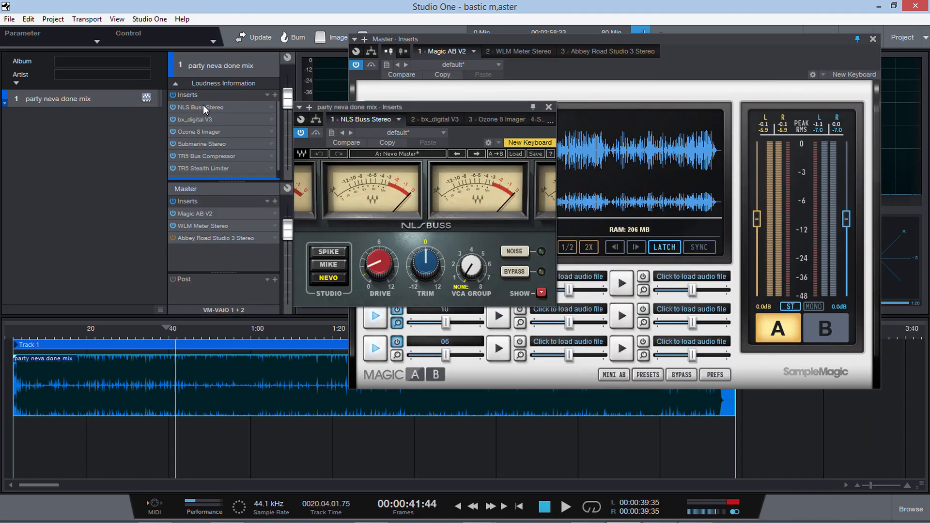
click(202, 170)
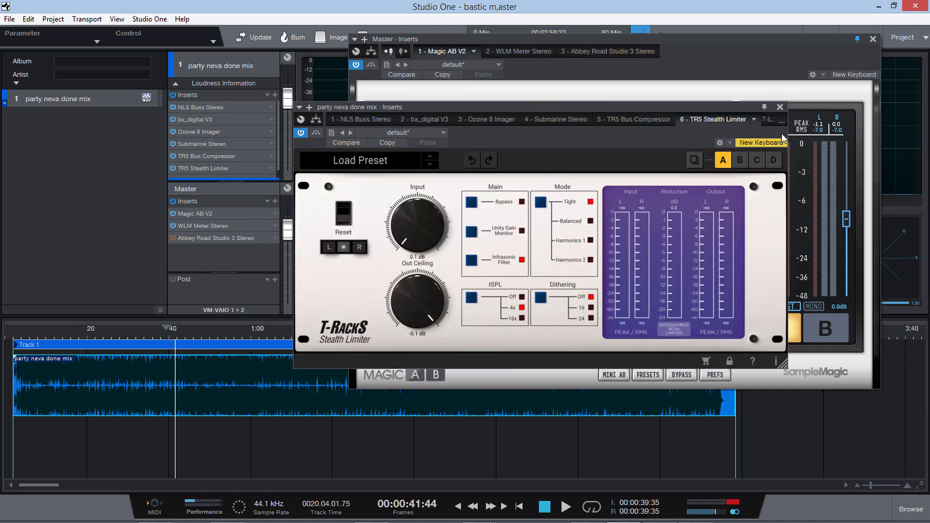
click(780, 107)
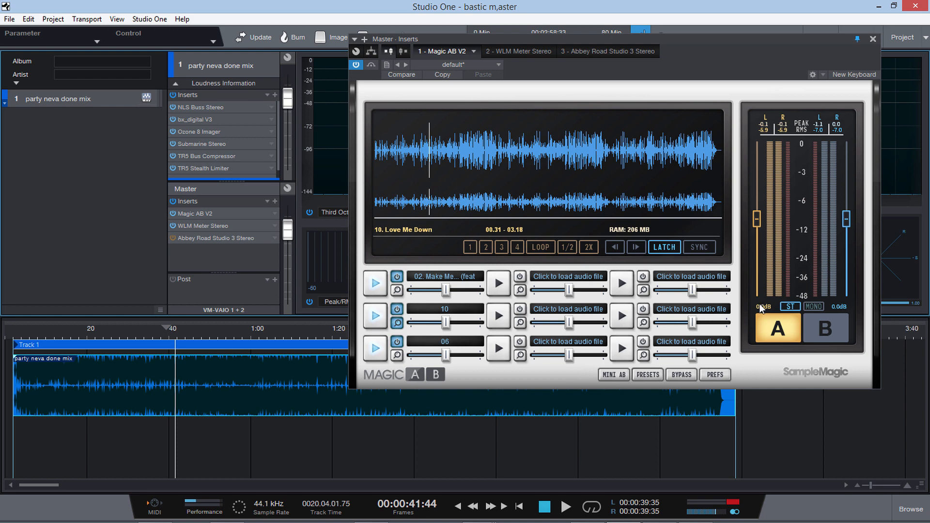
Check the master's WLM Meter and close it, reopen Abbey Road Studio 3 and move its window slightly higher
click(203, 227)
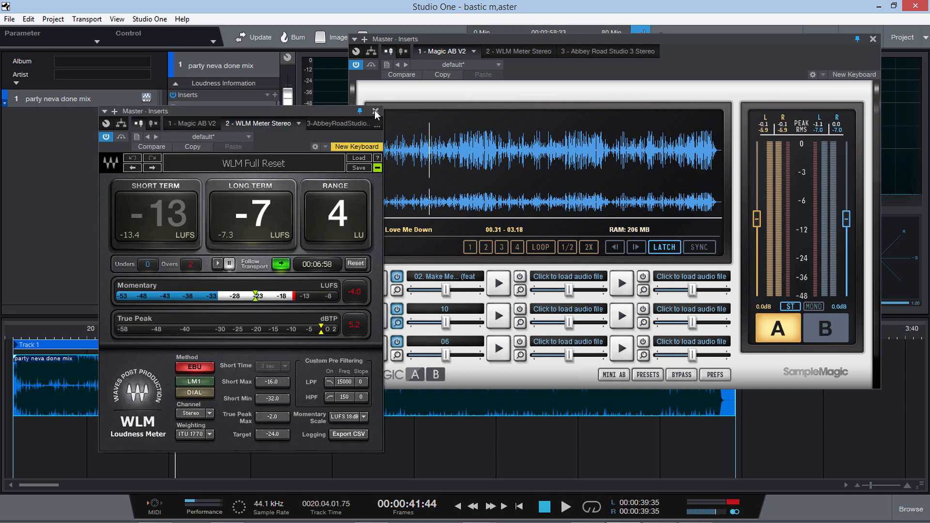
click(375, 112)
click(210, 237)
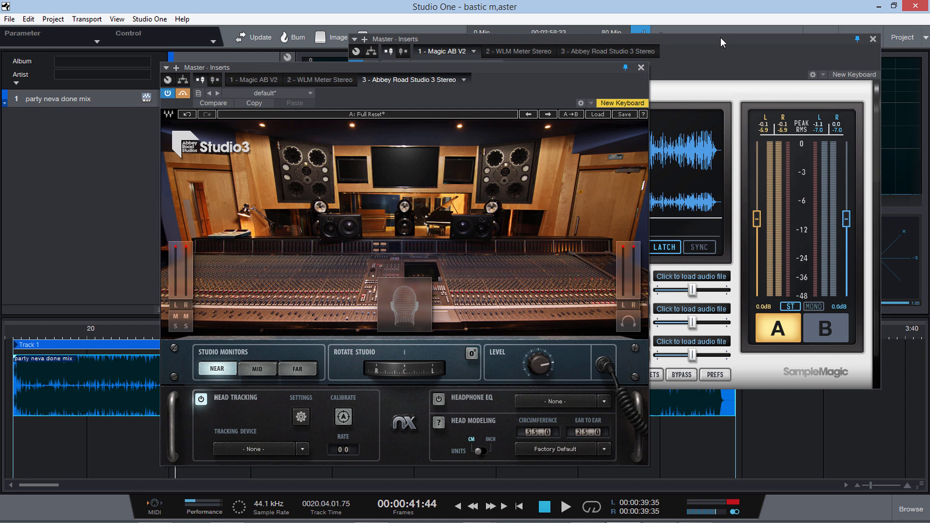
drag(446, 67, 454, 48)
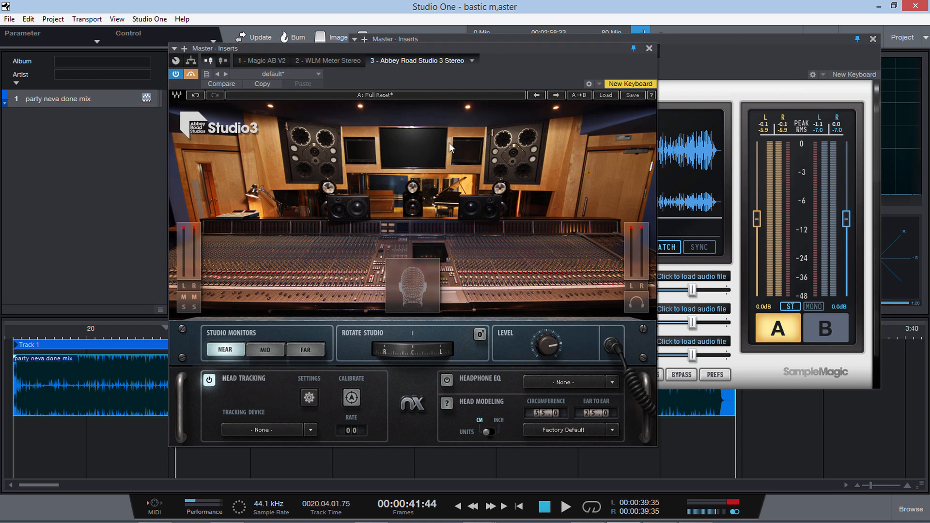